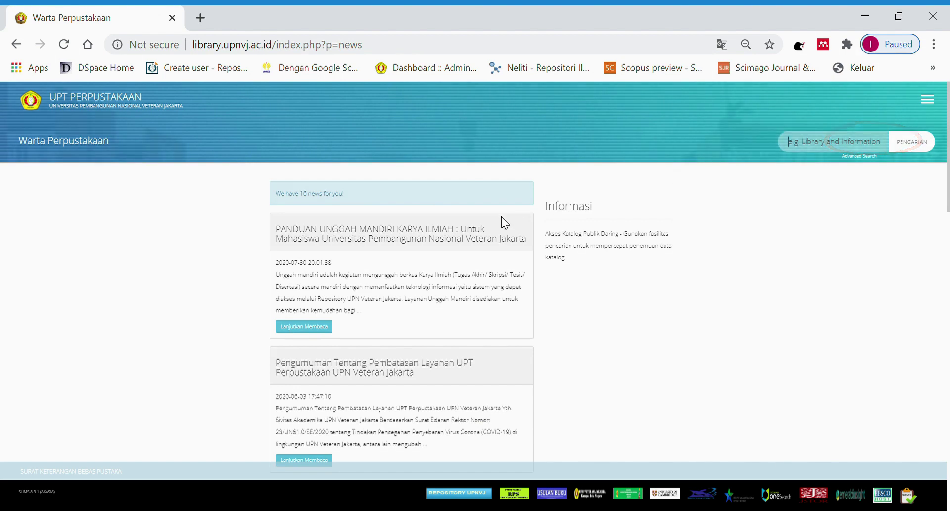
# Open the full article for the self-upload guide news item.
pyautogui.scroll(-2, 396, 183)
pyautogui.moveTo(275, 154)
pyautogui.mouseDown()
pyautogui.moveTo(403, 170)
pyautogui.moveTo(456, 158)
pyautogui.moveTo(529, 167)
pyautogui.mouseUp()
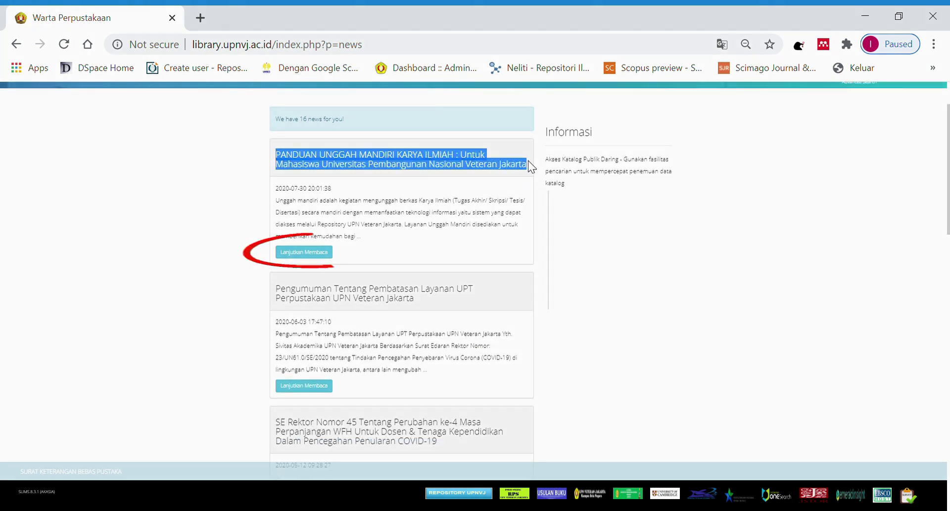
pyautogui.click(317, 251)
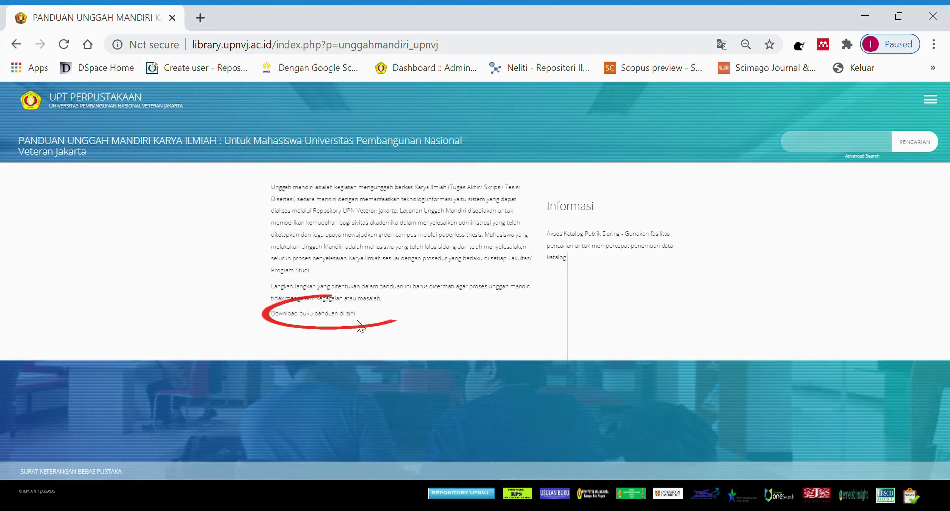
# Open the guide handbook PDF in a new tab and scroll through it.
pyautogui.middleClick(353, 314)
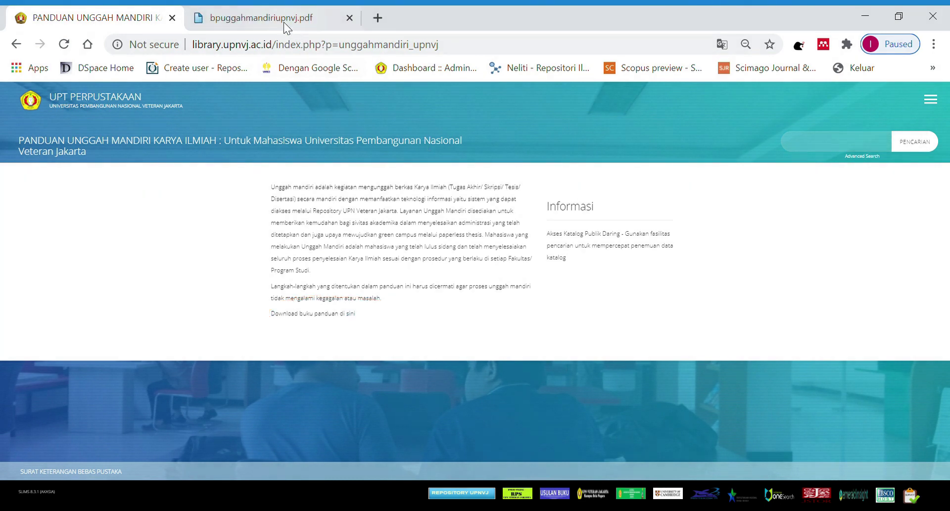
pyautogui.click(282, 21)
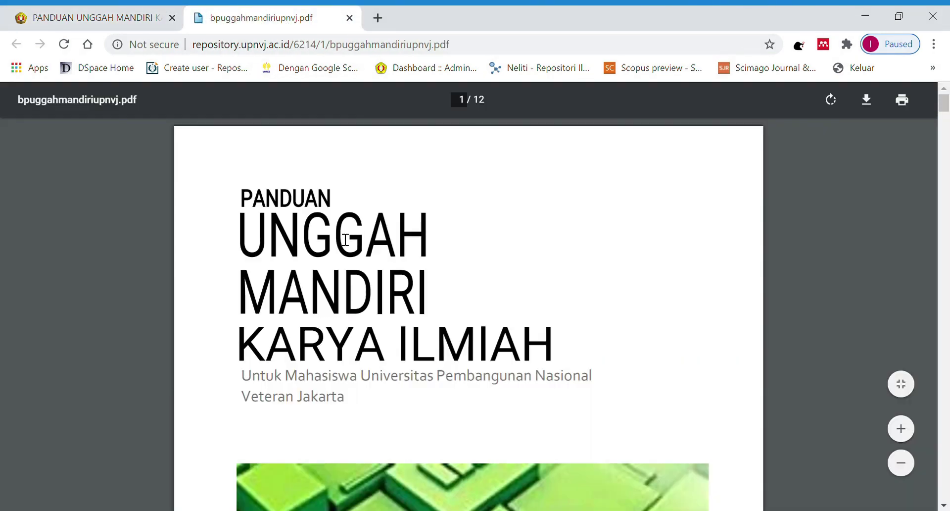
pyautogui.scroll(-20, 345, 240)
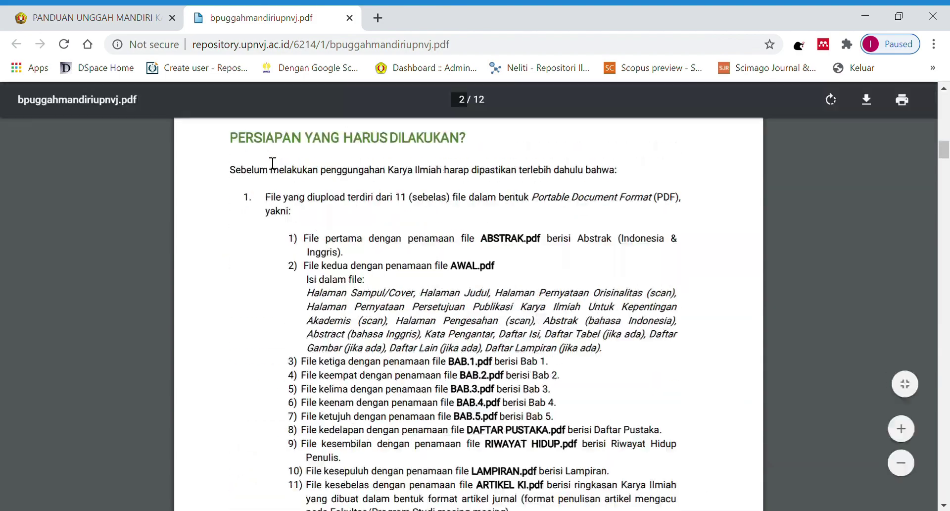
pyautogui.scroll(-20, 255, 279)
pyautogui.scroll(10, 467, 324)
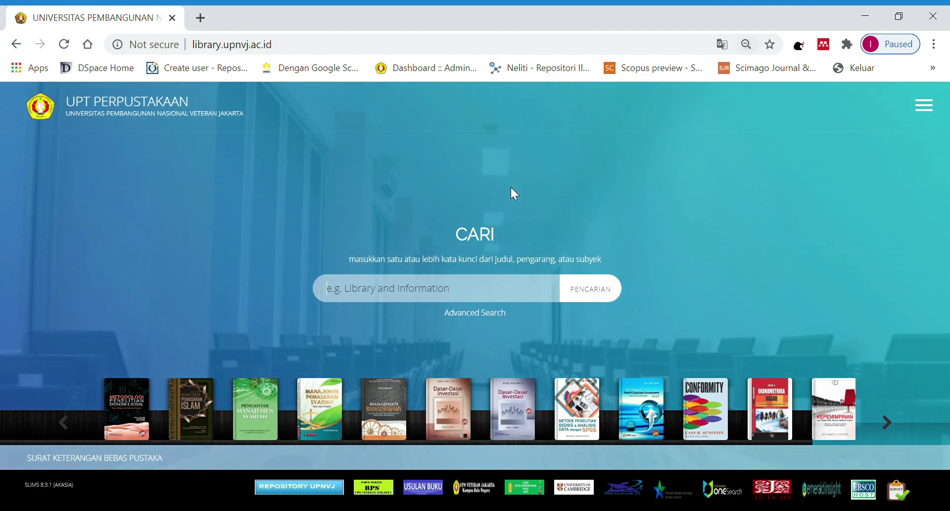
# Zoom the page out and sign in to Area Anggota with the member ID and password.
pyautogui.hotkey('ctrl', '-')
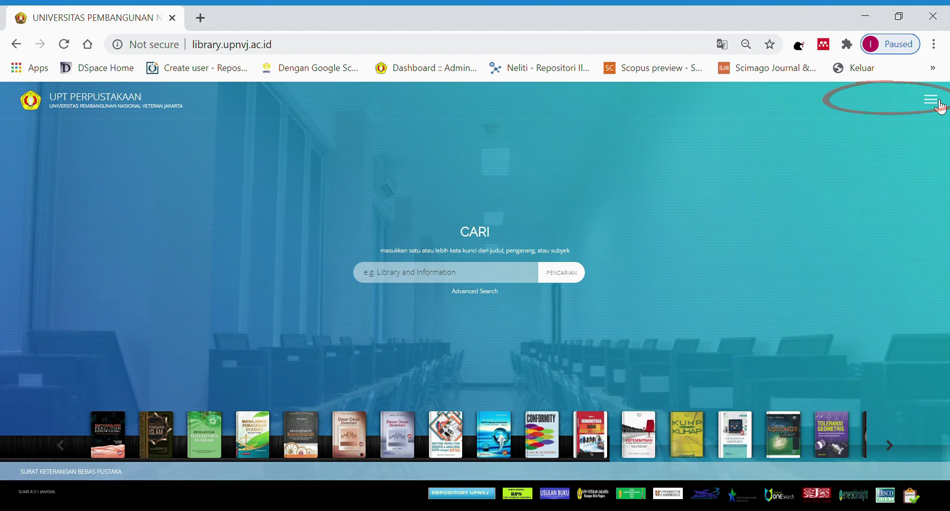
pyautogui.click(938, 103)
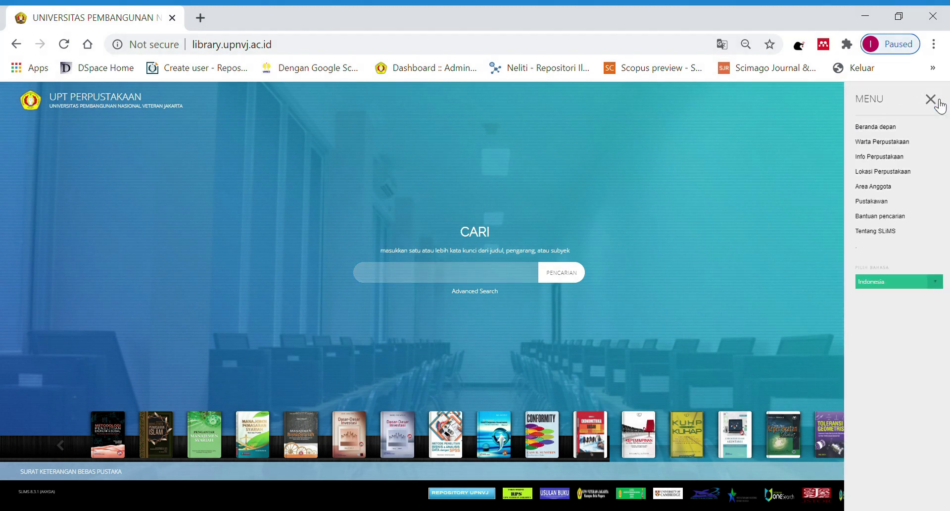
pyautogui.click(869, 187)
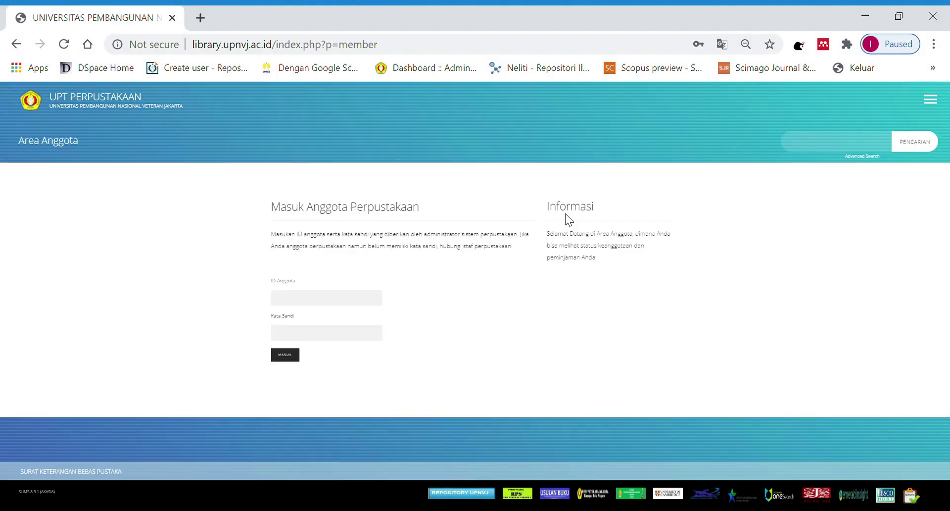
pyautogui.click(327, 302)
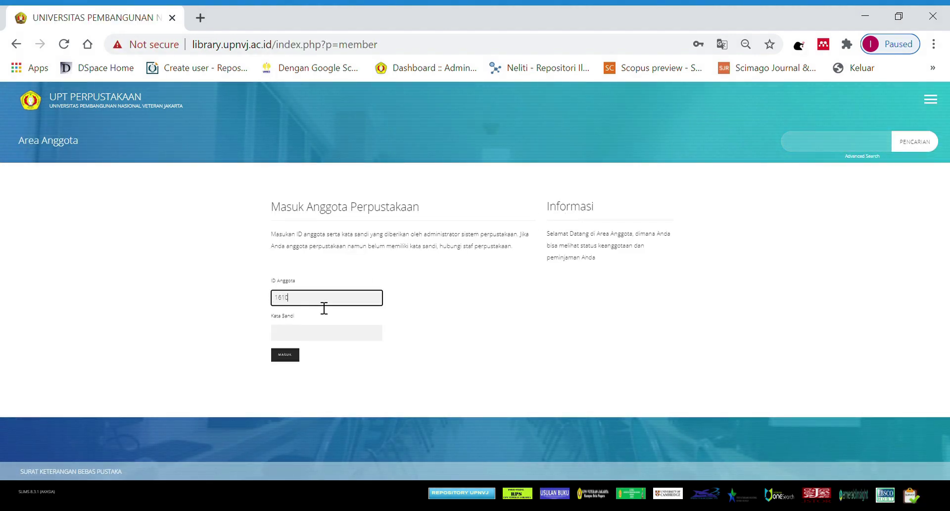
pyautogui.write('1610111231')
pyautogui.press('Tab')
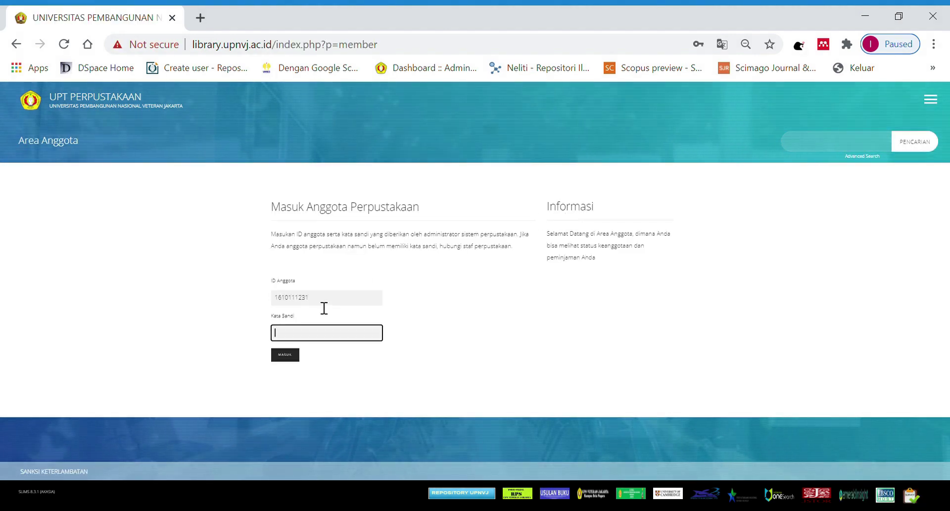
pyautogui.write('***')
pyautogui.click(286, 354)
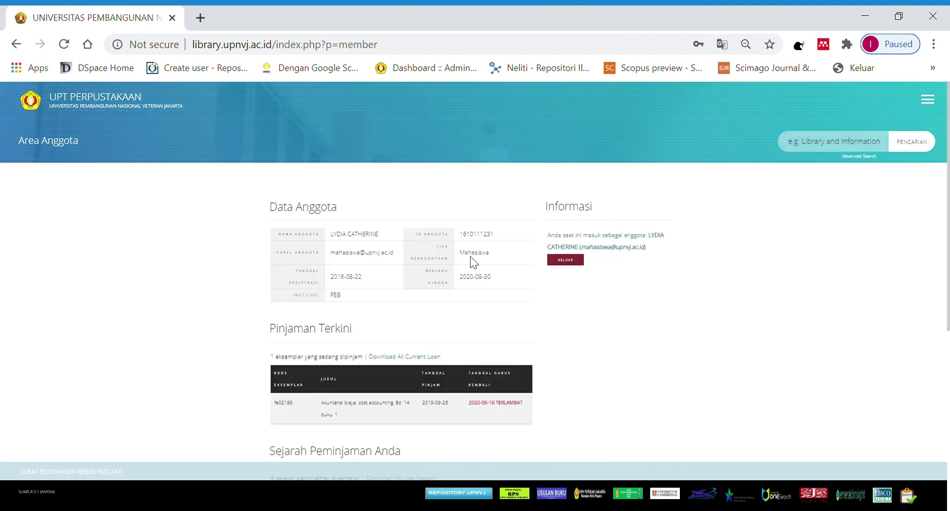
# Review the Data Anggota details and the Pinjaman Terkini current-loan count.
pyautogui.scroll(-2, 429, 230)
pyautogui.moveTo(288, 144); pyautogui.dragTo(345, 164)
pyautogui.moveTo(289, 157); pyautogui.dragTo(322, 164)
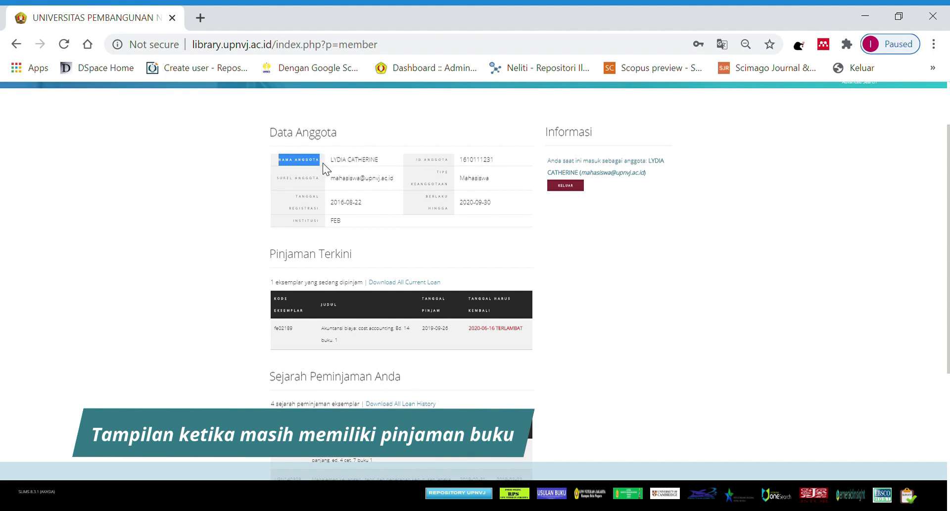
pyautogui.moveTo(423, 157); pyautogui.dragTo(494, 169)
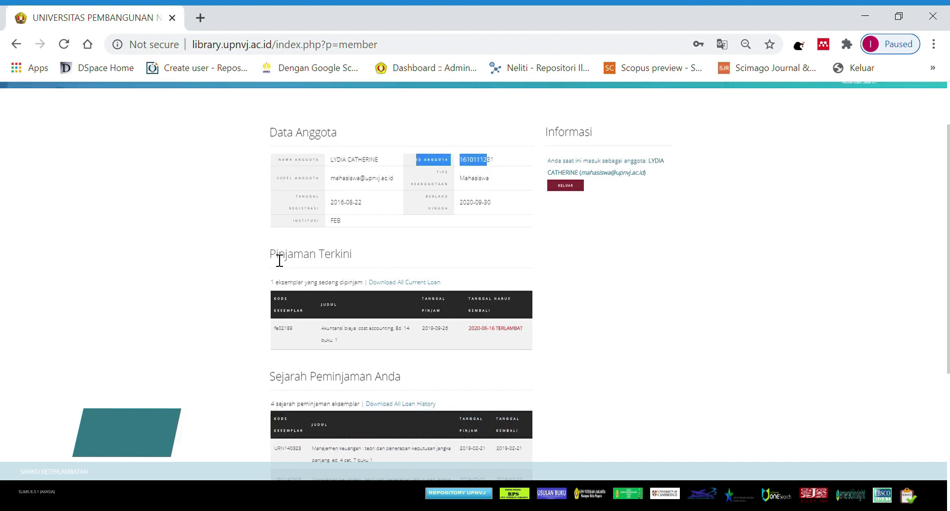
pyautogui.moveTo(275, 257); pyautogui.dragTo(355, 254)
pyautogui.moveTo(269, 289); pyautogui.dragTo(364, 283)
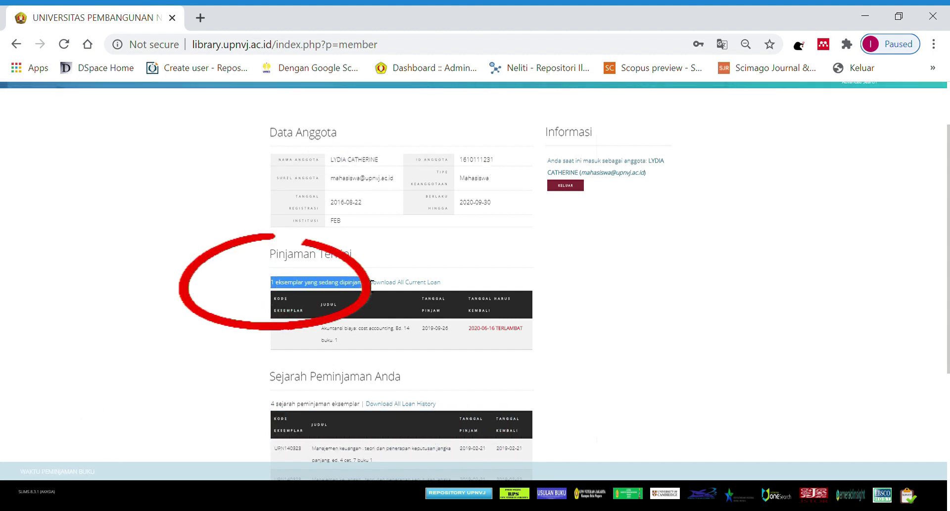
pyautogui.moveTo(541, 332); pyautogui.dragTo(467, 333)
# Recheck the member name row, then look over the empty loan history.
pyautogui.scroll(2, 599, 302)
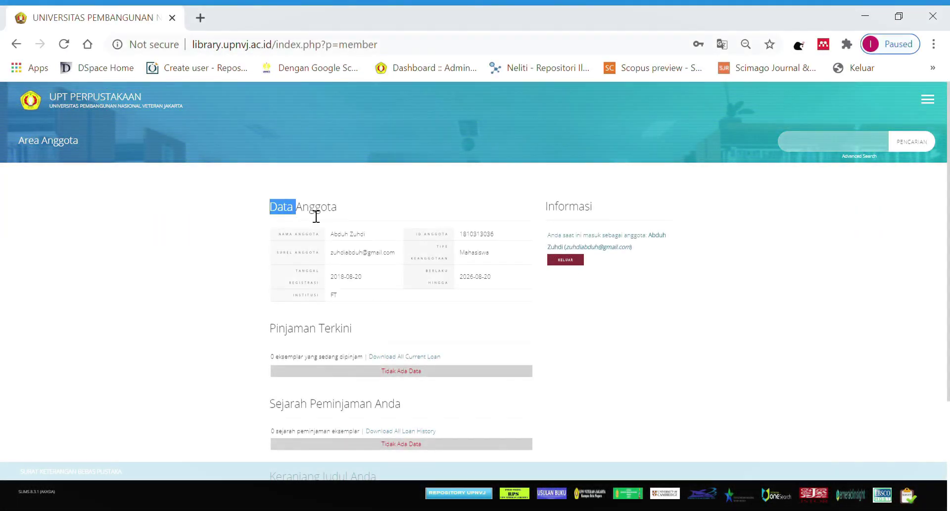
pyautogui.moveTo(316, 216); pyautogui.dragTo(337, 212)
pyautogui.moveTo(291, 242); pyautogui.dragTo(372, 242)
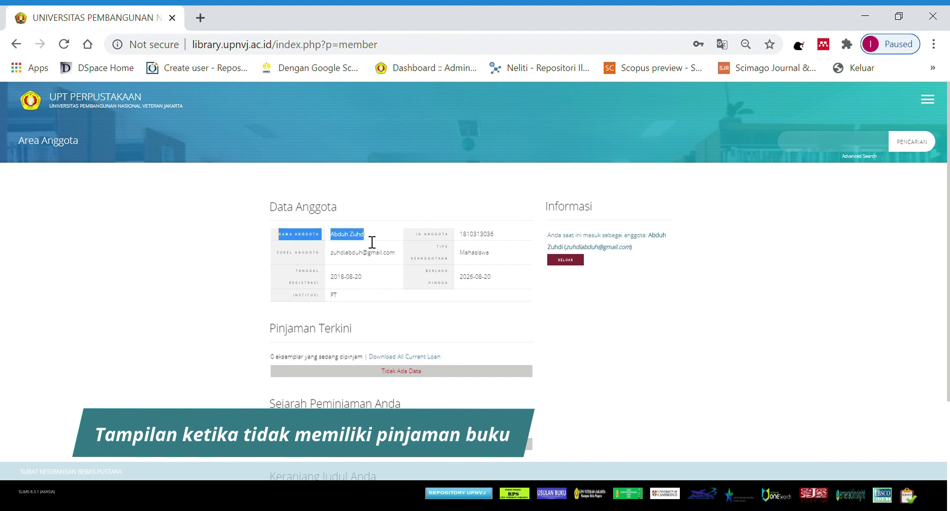
pyautogui.click(416, 232)
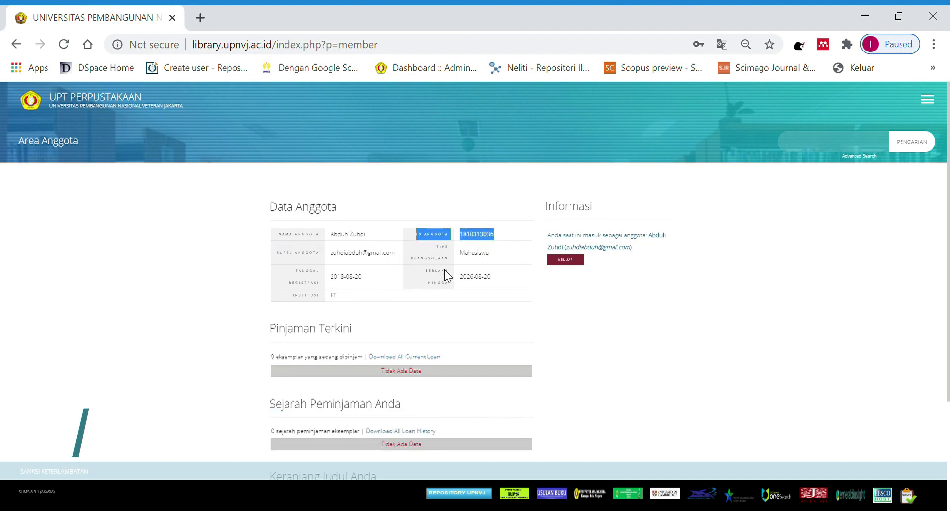
pyautogui.scroll(-2, 309, 307)
pyautogui.moveTo(271, 282); pyautogui.dragTo(423, 297)
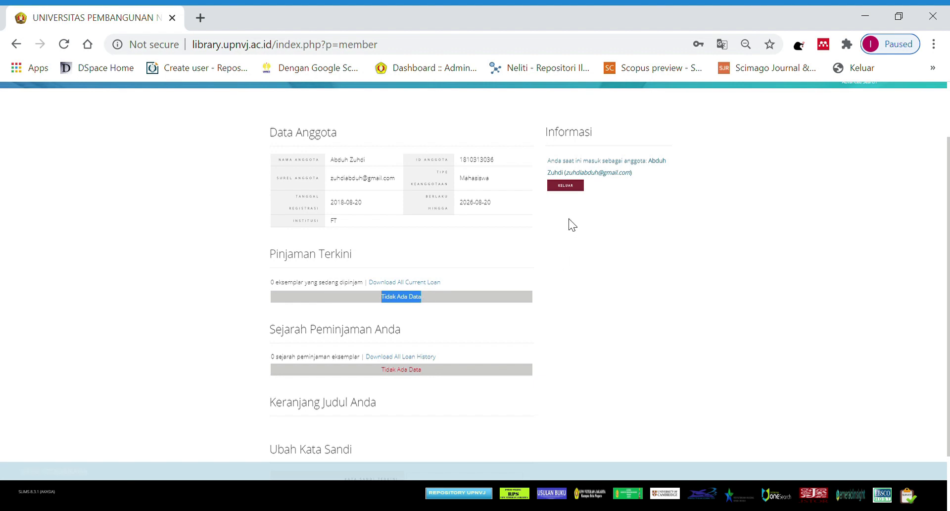
pyautogui.scroll(3, 569, 225)
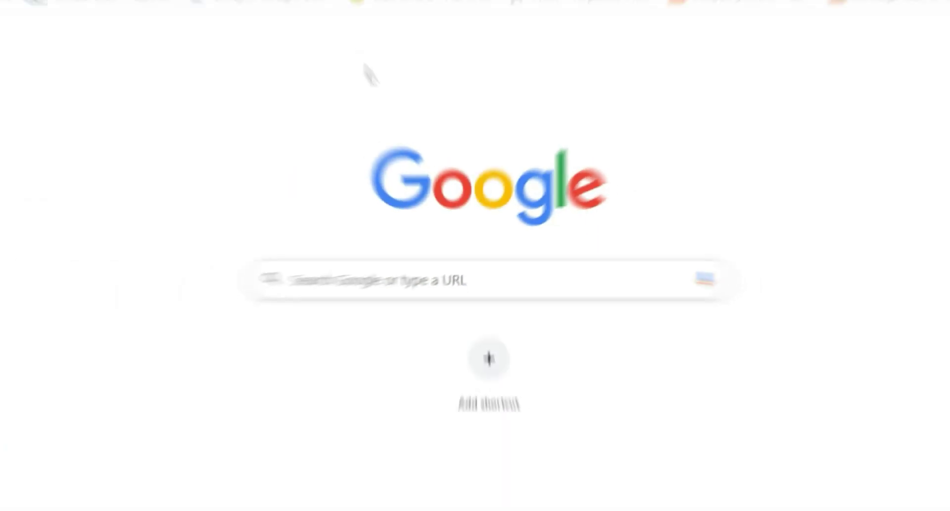
# Go to repository.upnvj.ac.id in a new tab.
pyautogui.write('repo')
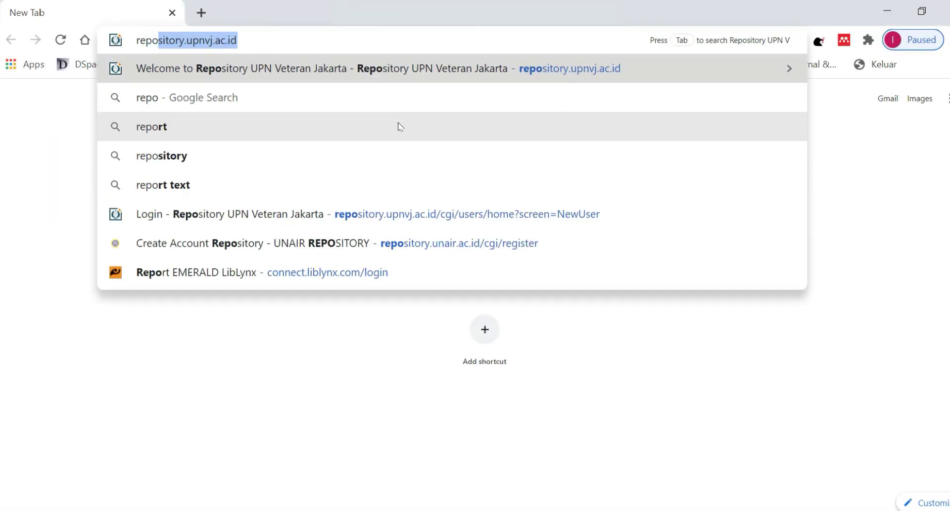
pyautogui.write('sio')
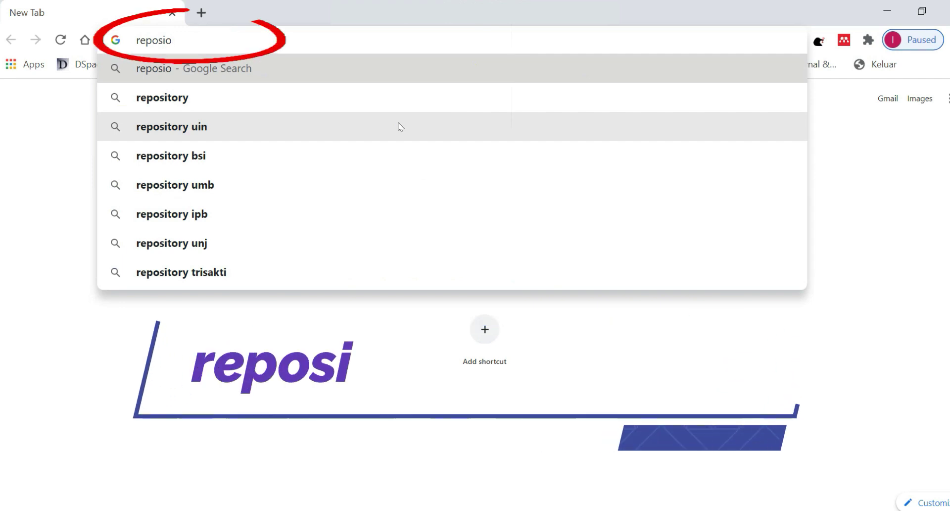
pyautogui.press('BackSpace')
pyautogui.write('tory')
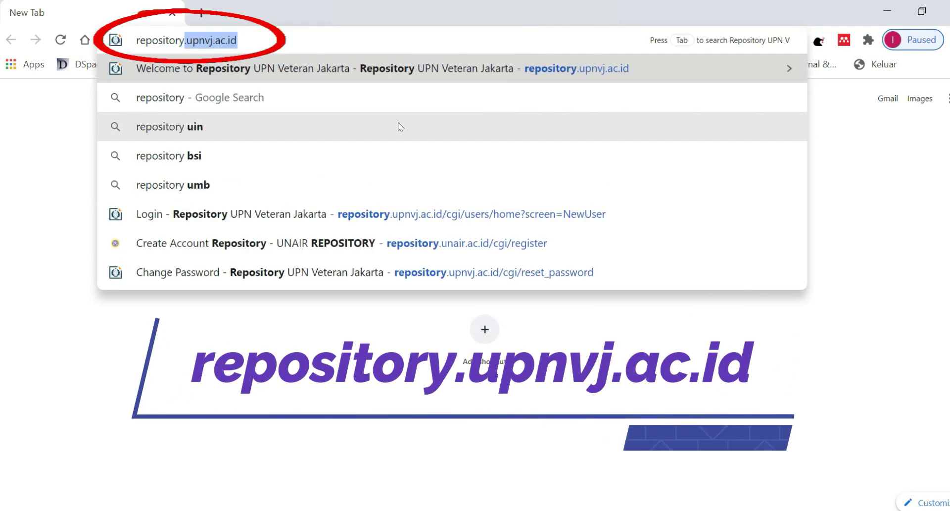
pyautogui.write('.upnvj.')
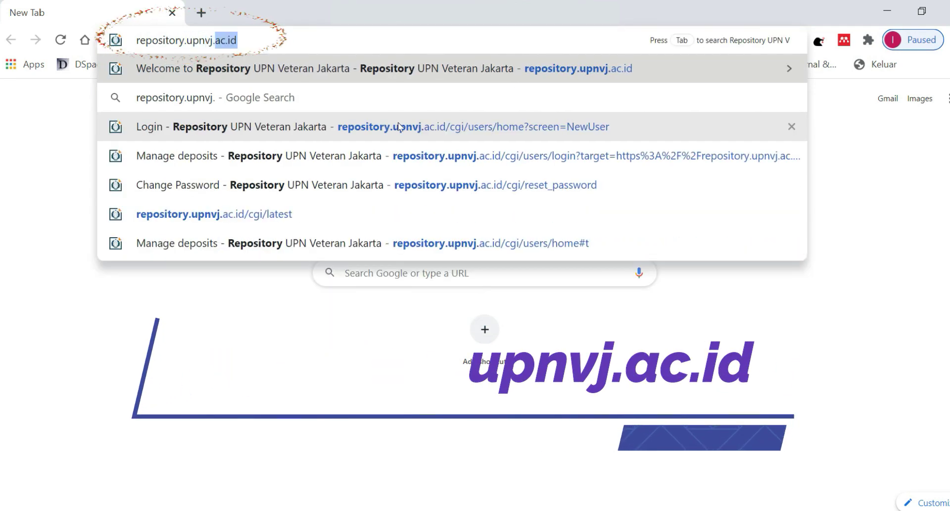
pyautogui.write('ac.id')
pyautogui.press('Return')
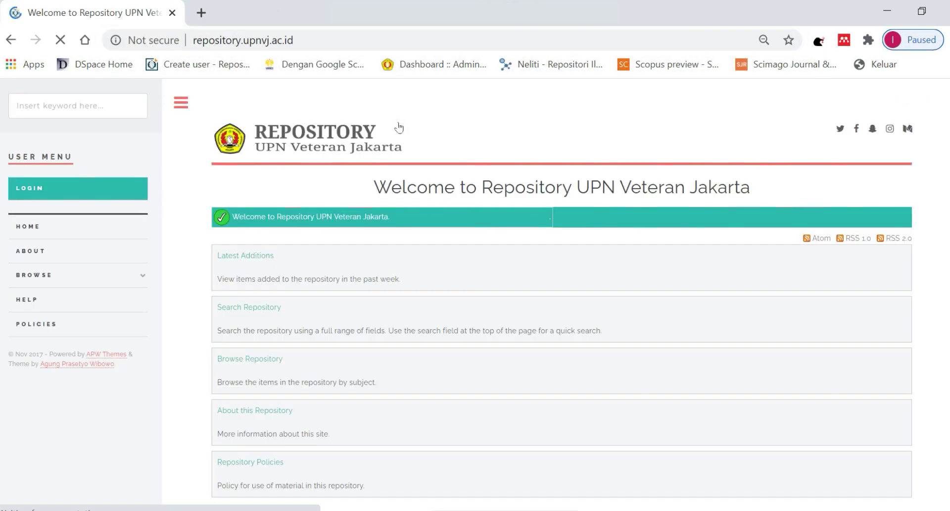
# Log in to the repository with the student username and password.
pyautogui.click(30, 189)
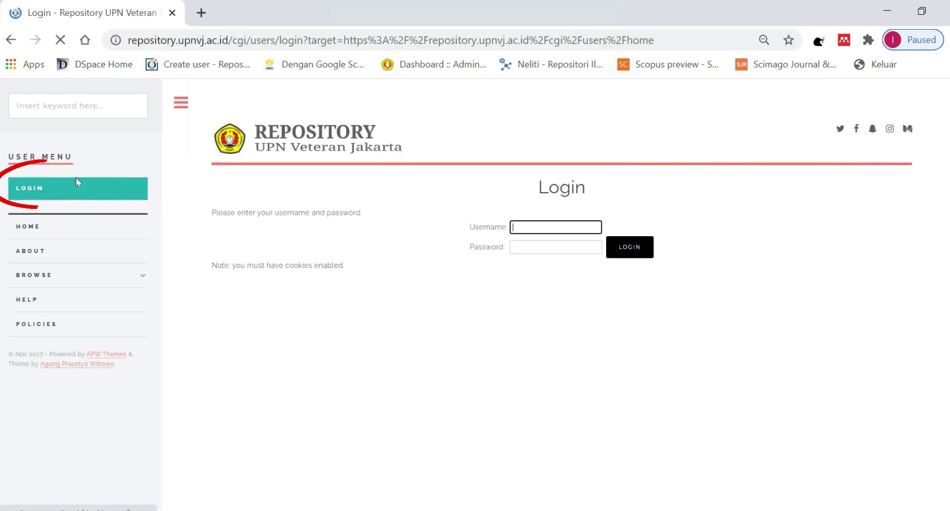
pyautogui.click(518, 225)
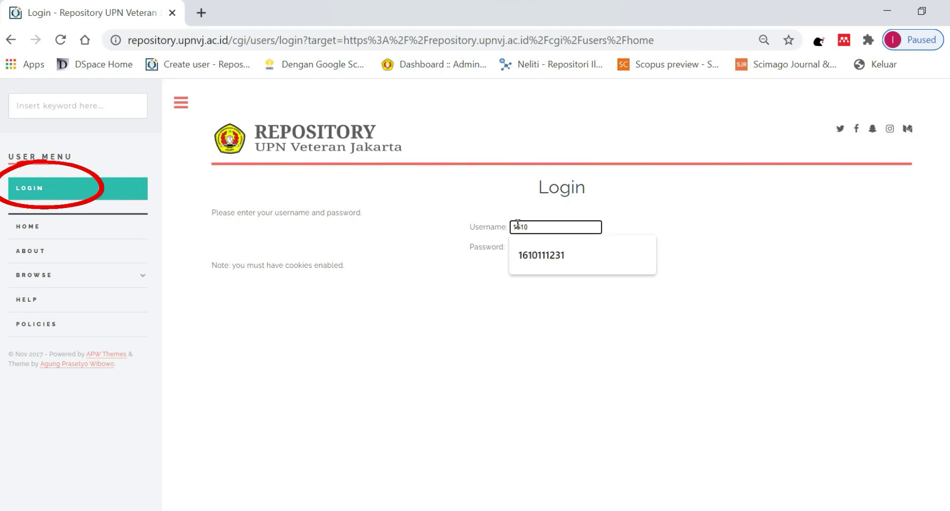
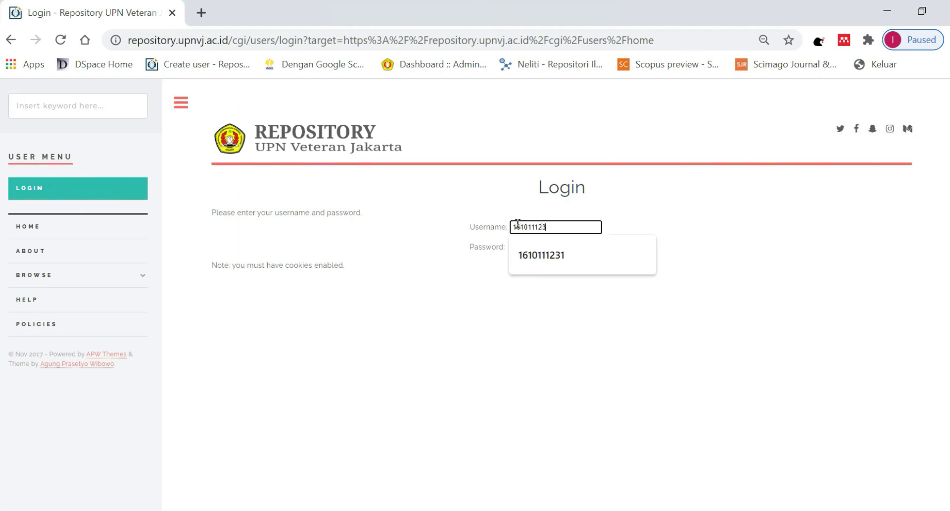
pyautogui.click(520, 246)
pyautogui.write('1')
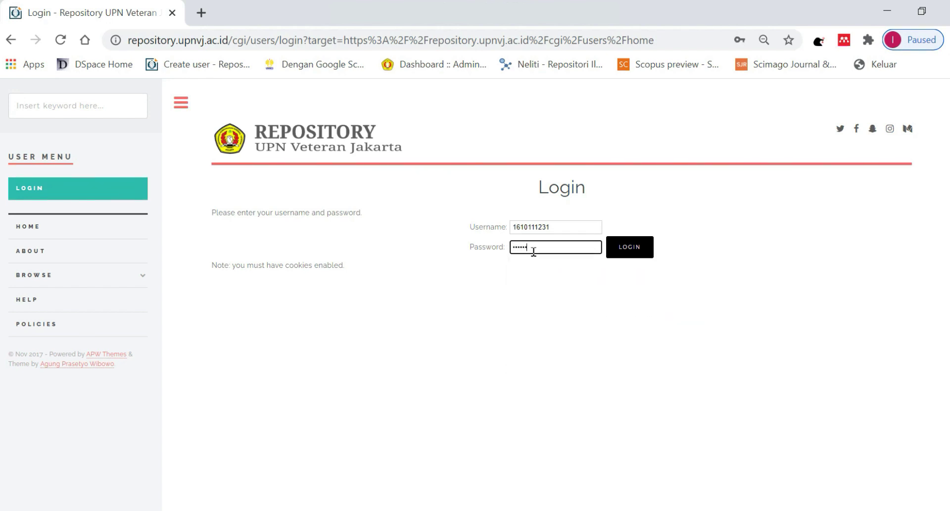
pyautogui.click(628, 247)
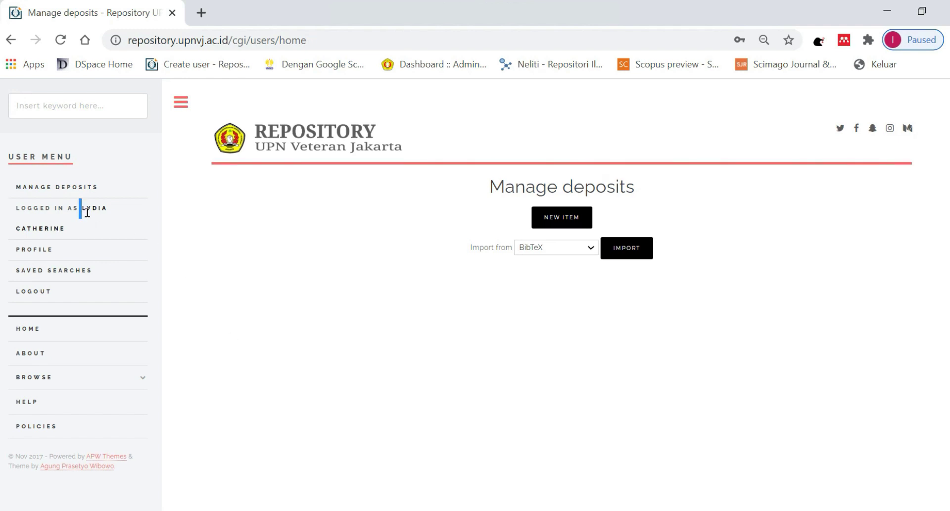
# Check the logged-in user's name and profile page.
pyautogui.moveTo(87, 212); pyautogui.dragTo(93, 224)
pyautogui.click(46, 248)
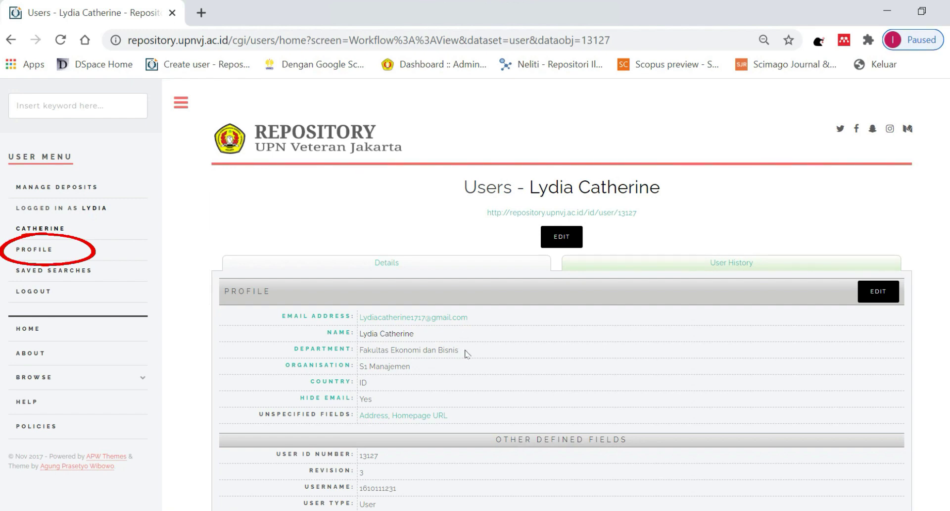
pyautogui.scroll(-2, 446, 371)
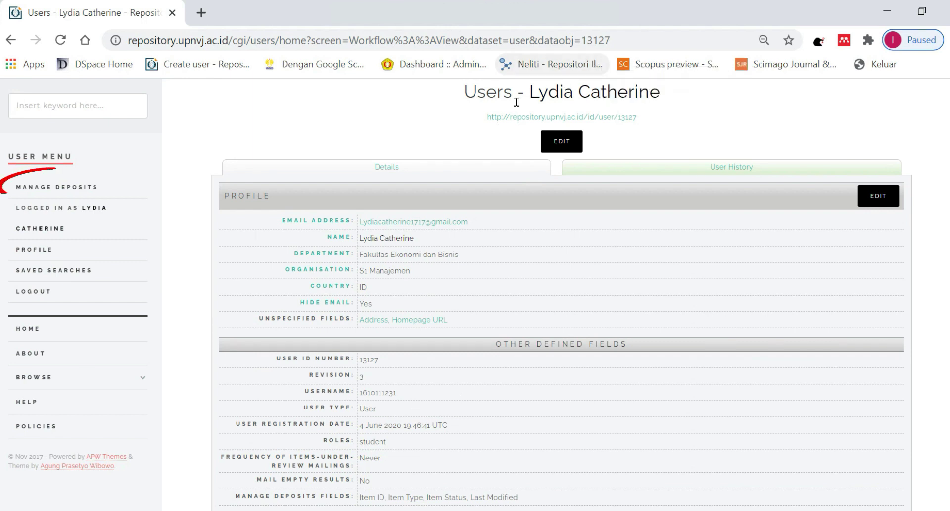
# Create a new item of type Tugas Akhir, Skripsi, Tesis, dan Disertasi and continue to Upload.
pyautogui.click(72, 188)
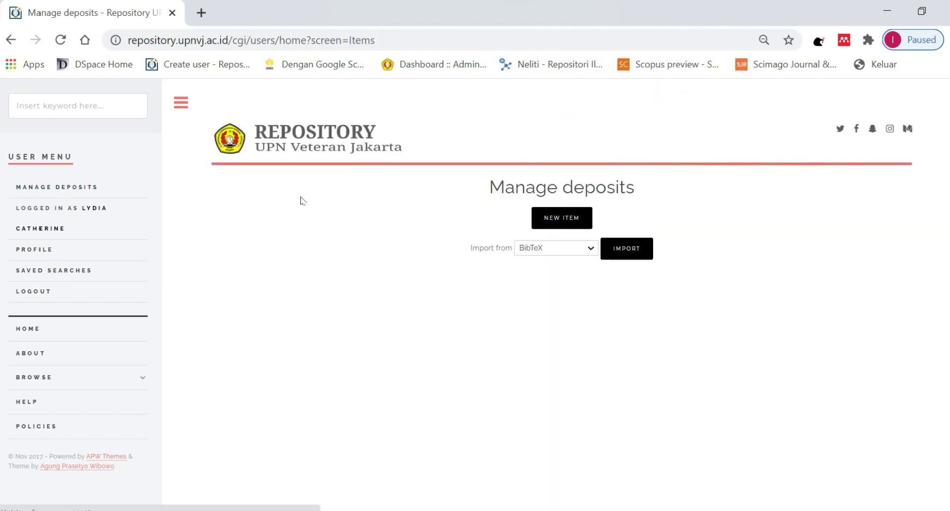
pyautogui.click(545, 227)
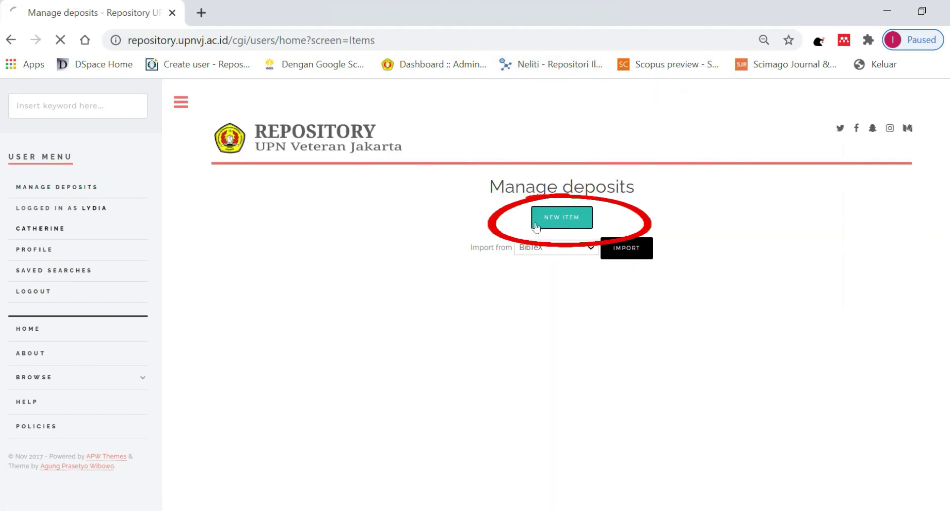
pyautogui.scroll(-3, 344, 269)
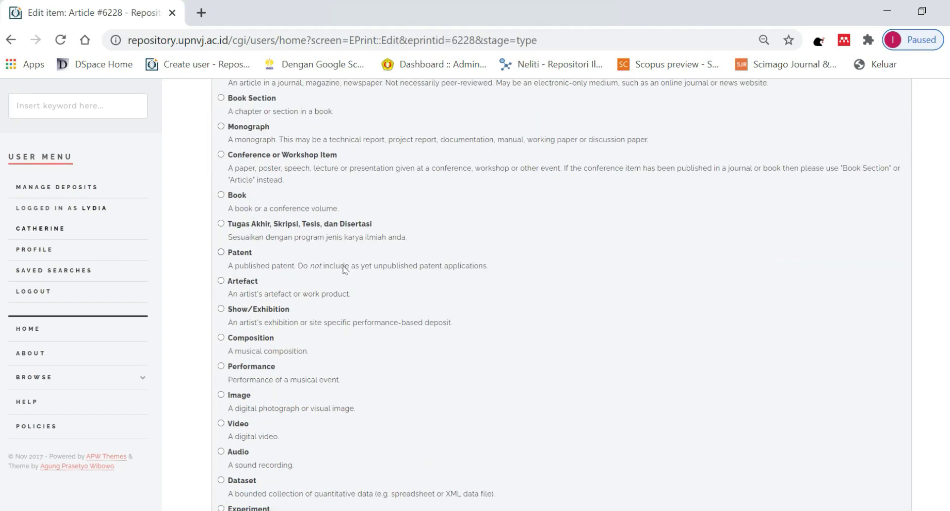
pyautogui.scroll(3, 261, 200)
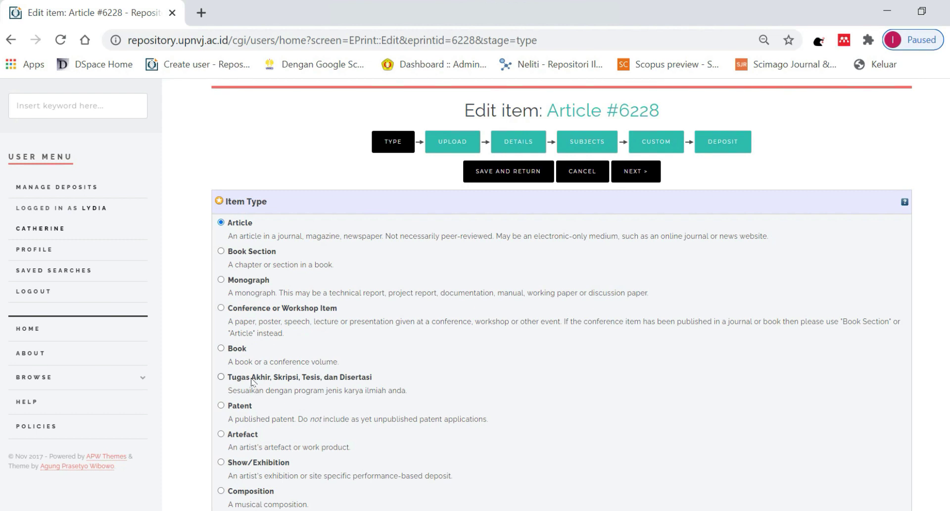
pyautogui.click(628, 182)
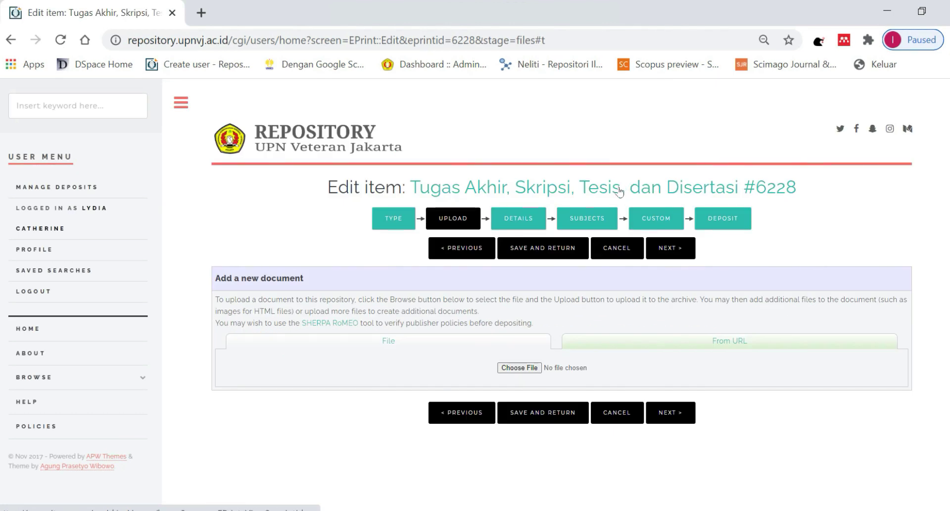
# Upload ABSTRAK.pdf from the Desktop > Skripsi folder.
pyautogui.click(537, 368)
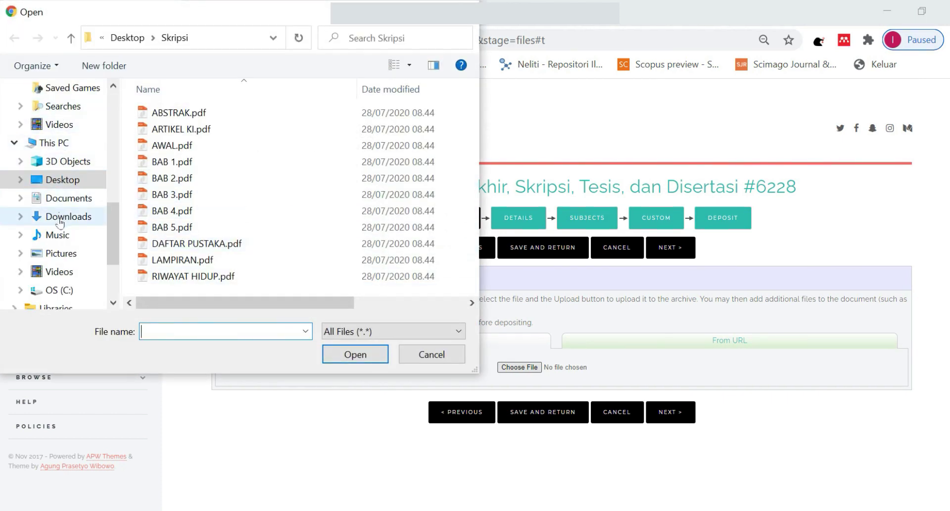
pyautogui.click(58, 143)
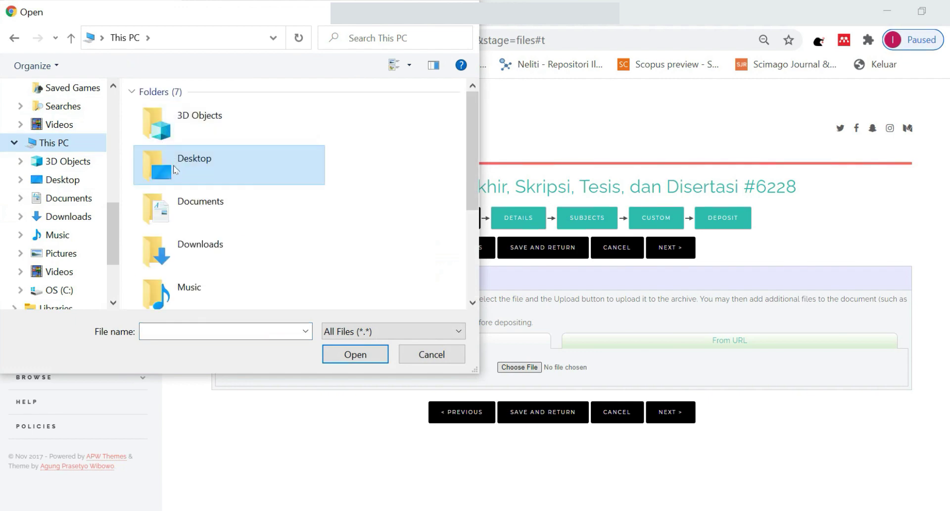
pyautogui.doubleClick(177, 172)
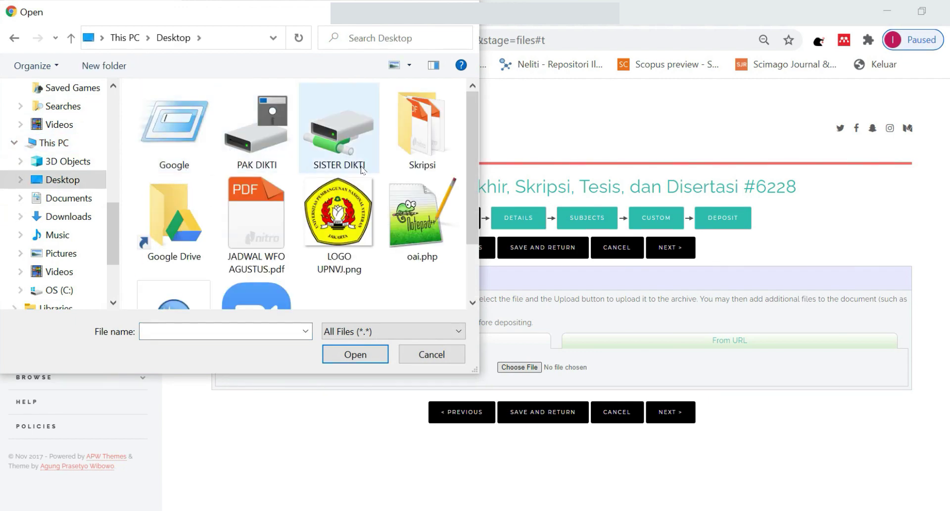
pyautogui.doubleClick(427, 146)
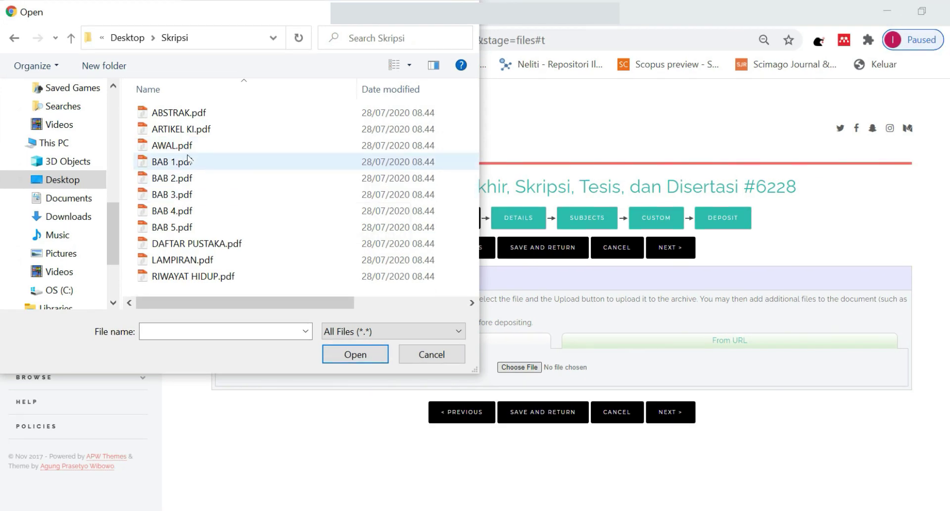
pyautogui.click(191, 114)
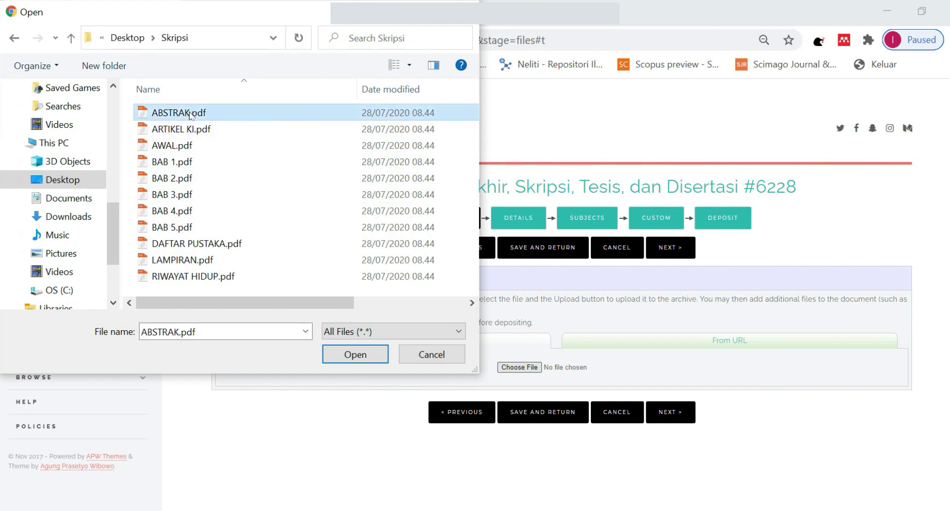
pyautogui.click(341, 352)
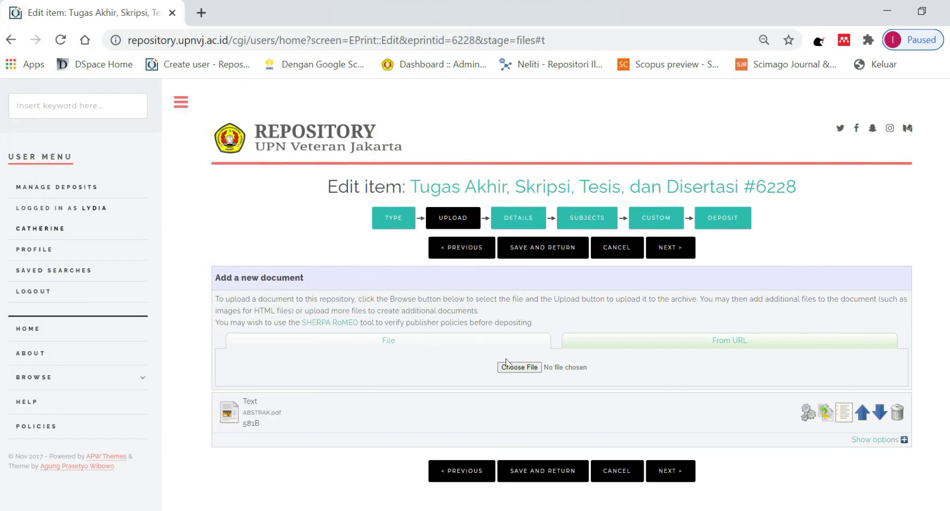
# Upload AWAL.pdf, BAB 1.pdf and BAB 2.pdf.
pyautogui.click(518, 367)
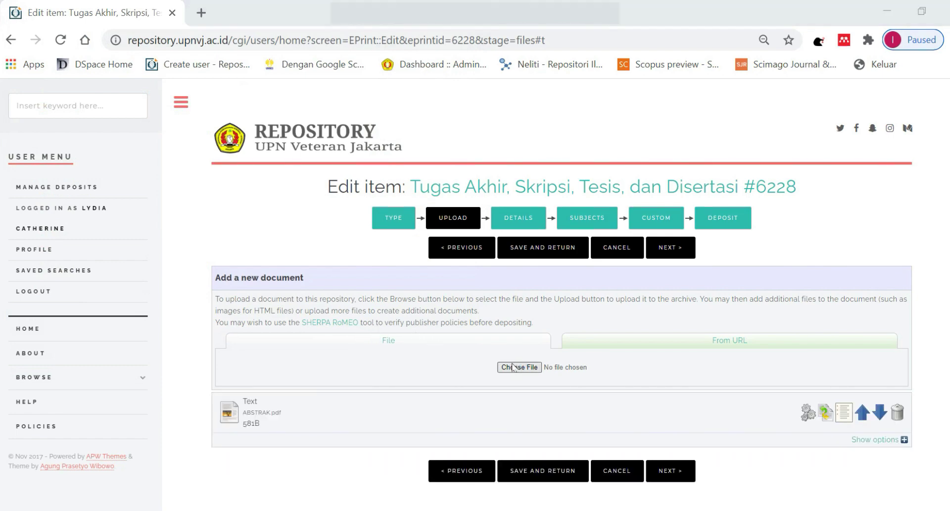
pyautogui.click(198, 145)
pyautogui.click(329, 353)
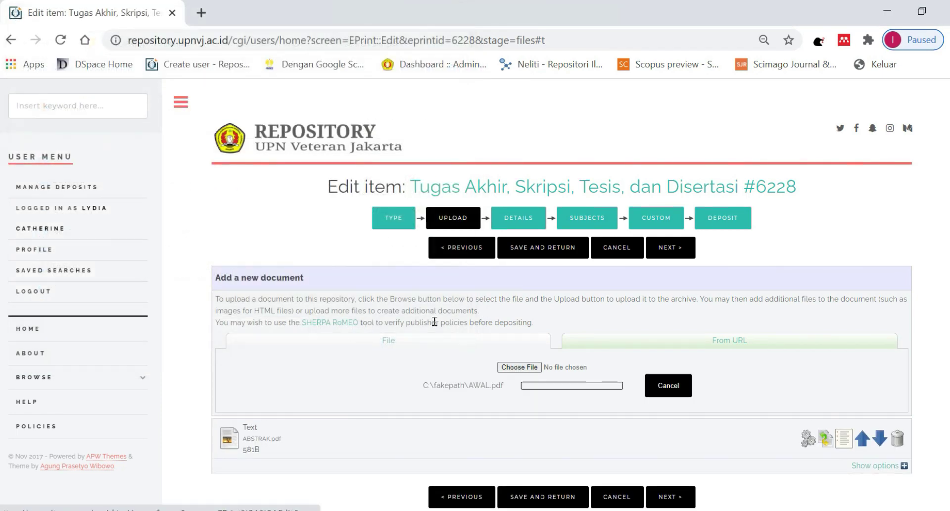
pyautogui.click(518, 368)
pyautogui.click(171, 161)
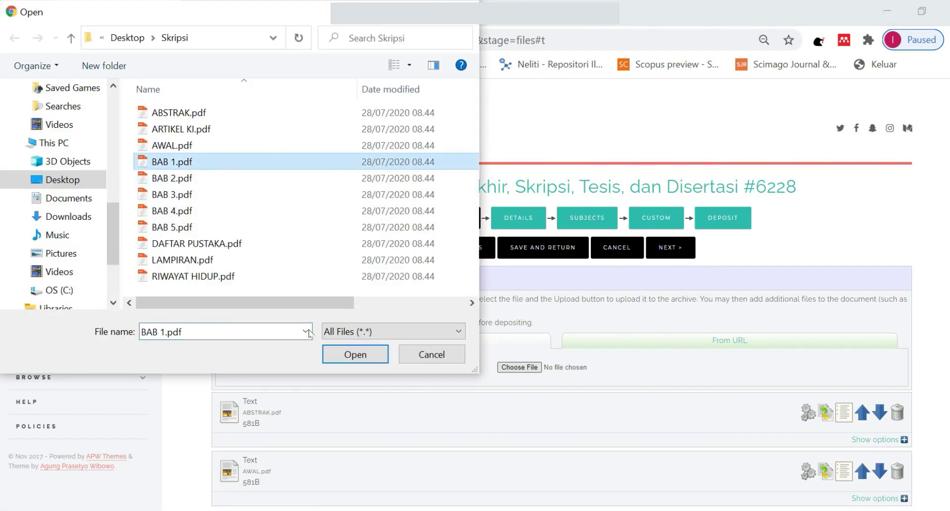
pyautogui.click(355, 355)
pyautogui.click(518, 367)
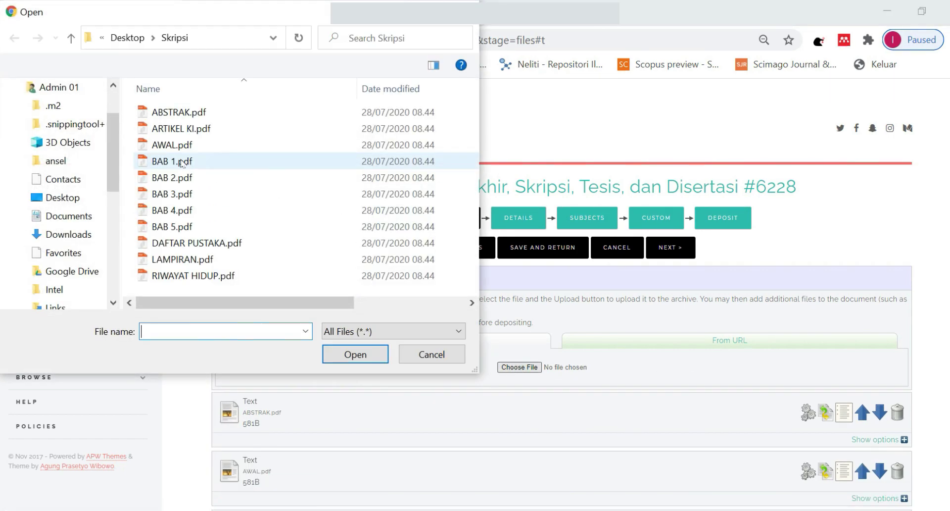
pyautogui.click(172, 177)
pyautogui.click(355, 355)
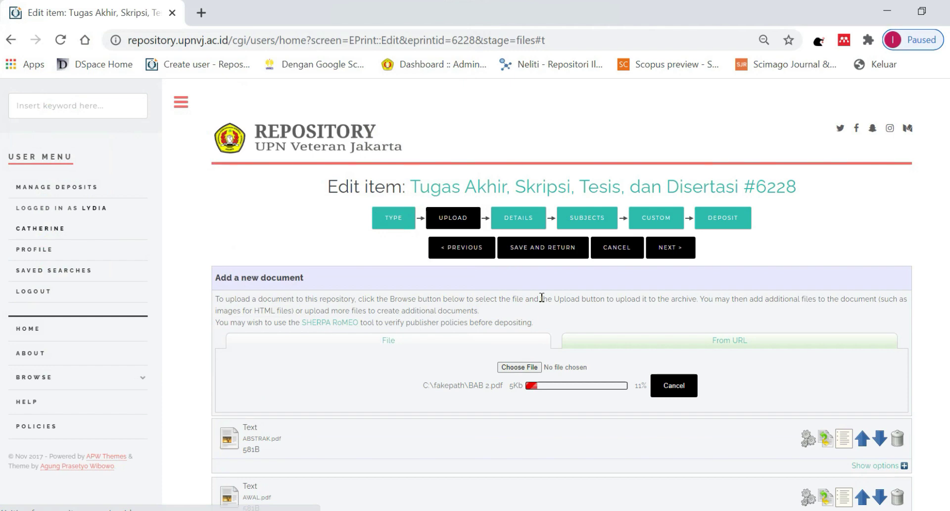
# Upload BAB 3.pdf, BAB 4.pdf and BAB 5.pdf.
pyautogui.click(518, 367)
pyautogui.click(172, 194)
pyautogui.click(349, 360)
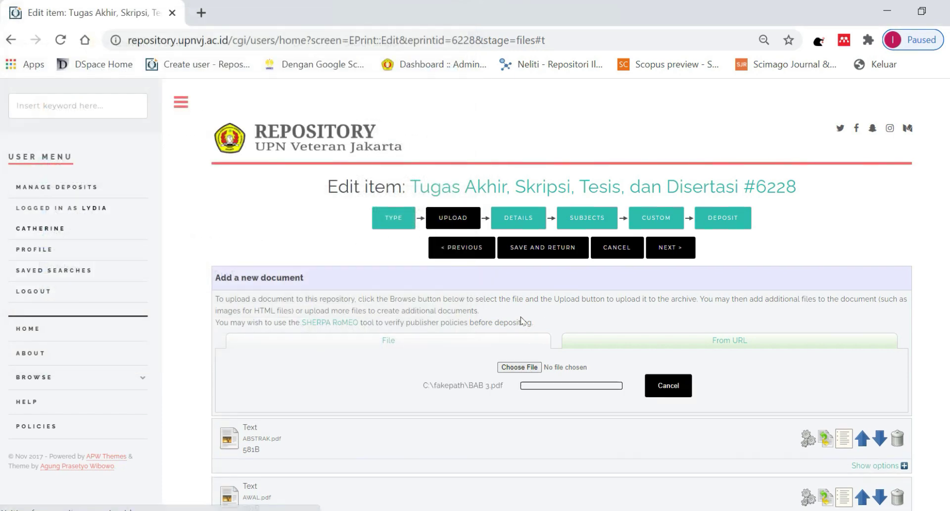
pyautogui.click(518, 367)
pyautogui.click(178, 211)
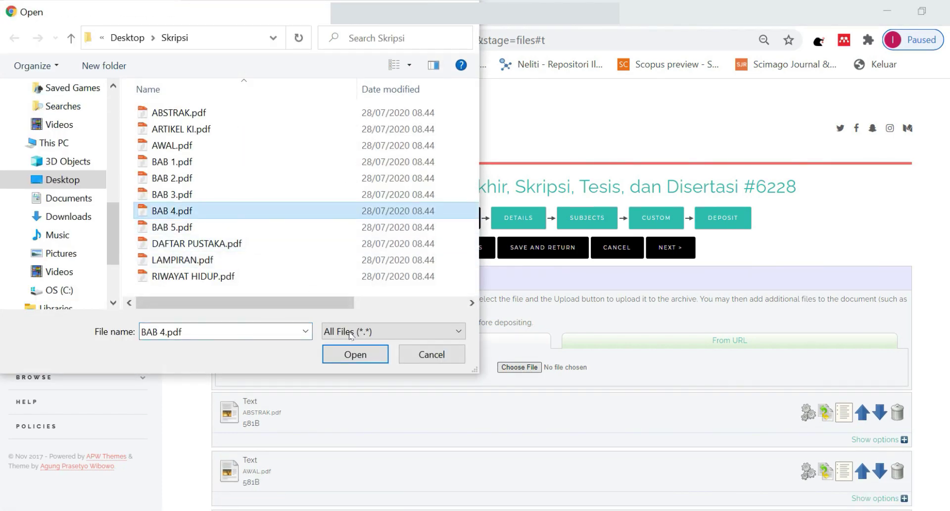
pyautogui.click(356, 354)
pyautogui.click(518, 367)
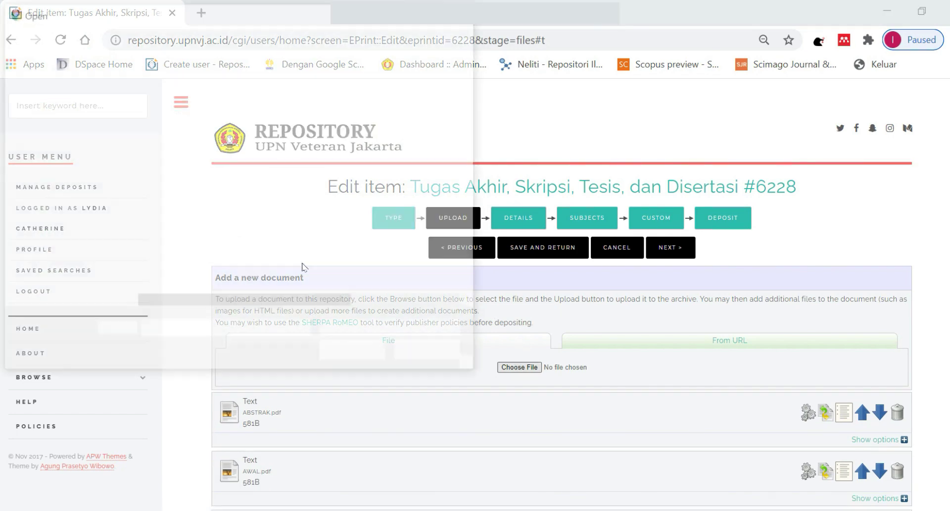
pyautogui.click(178, 261)
pyautogui.click(356, 354)
# Upload DAFTAR PUSTAKA.pdf, RIWAYAT HIDUP.pdf, LAMPIRAN.pdf and ARTIKEL KI.pdf.
pyautogui.click(518, 367)
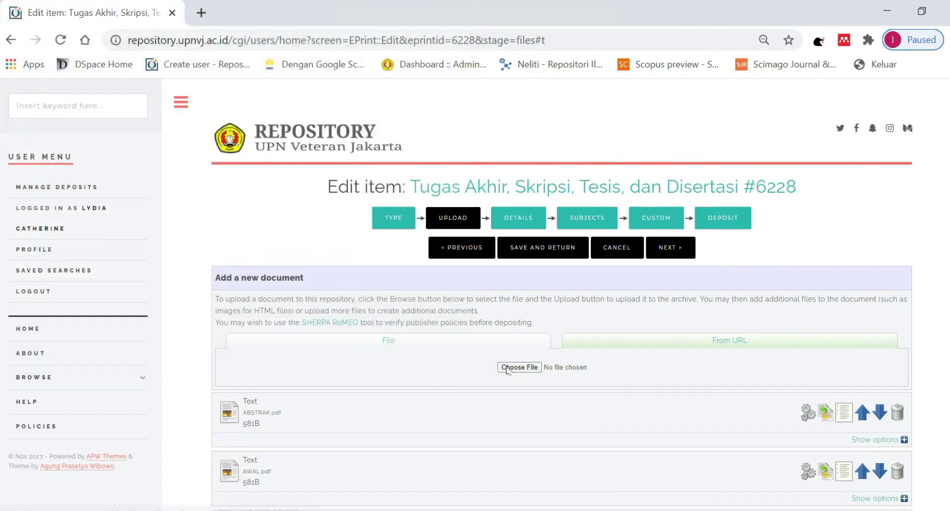
pyautogui.click(225, 243)
pyautogui.click(356, 354)
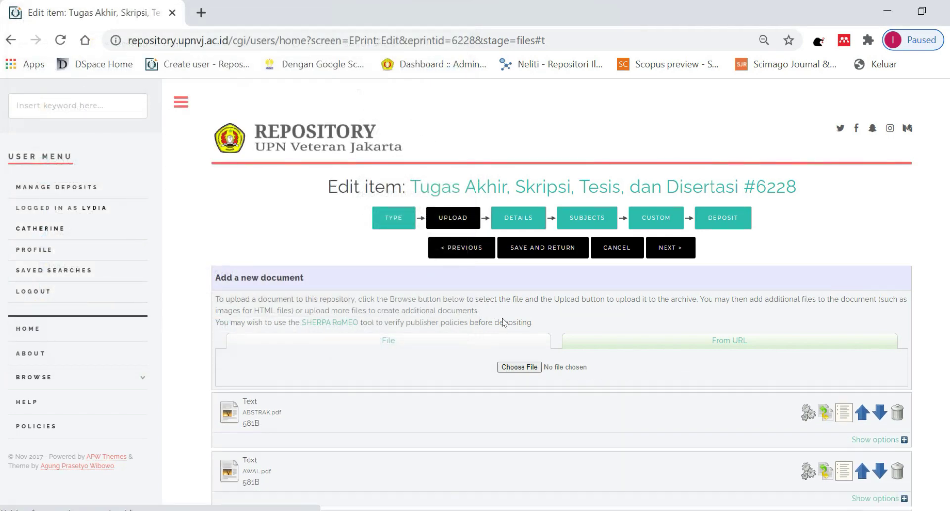
pyautogui.click(518, 367)
pyautogui.click(231, 277)
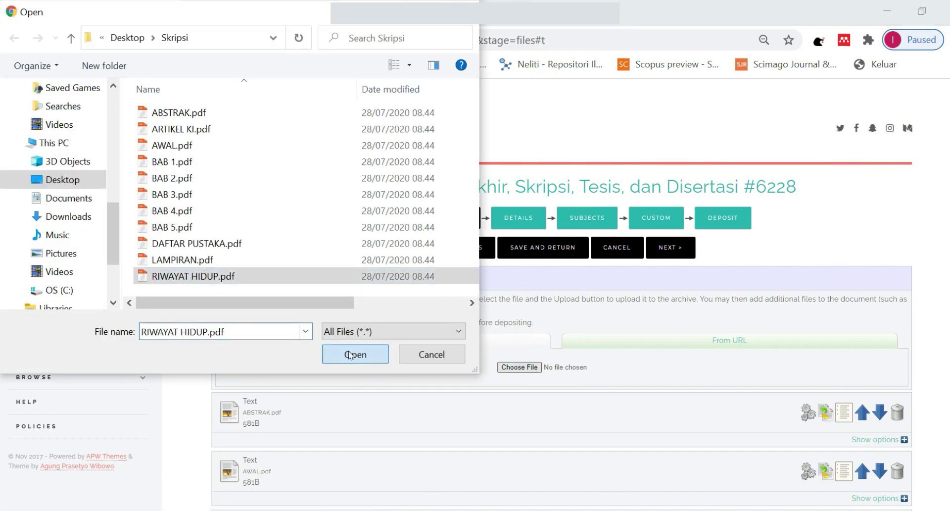
pyautogui.click(355, 354)
pyautogui.click(518, 367)
pyautogui.click(232, 260)
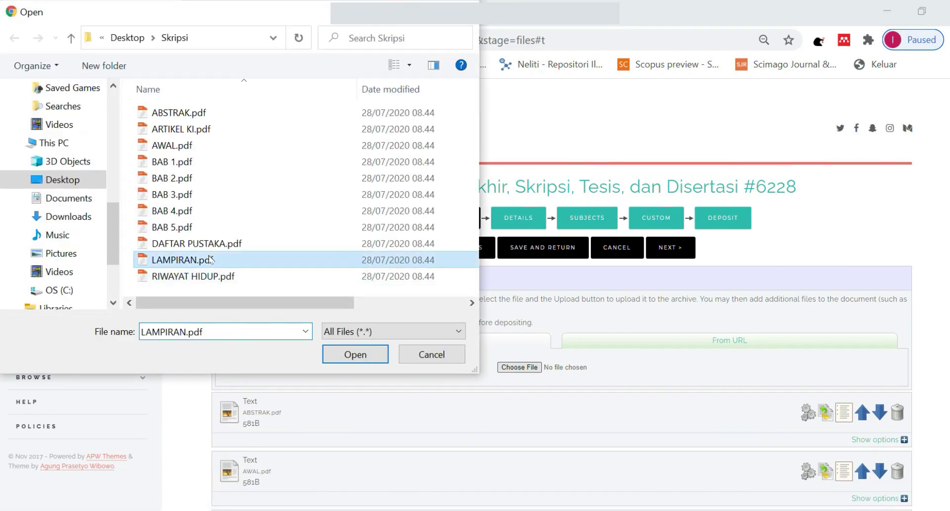
pyautogui.click(356, 355)
pyautogui.click(510, 368)
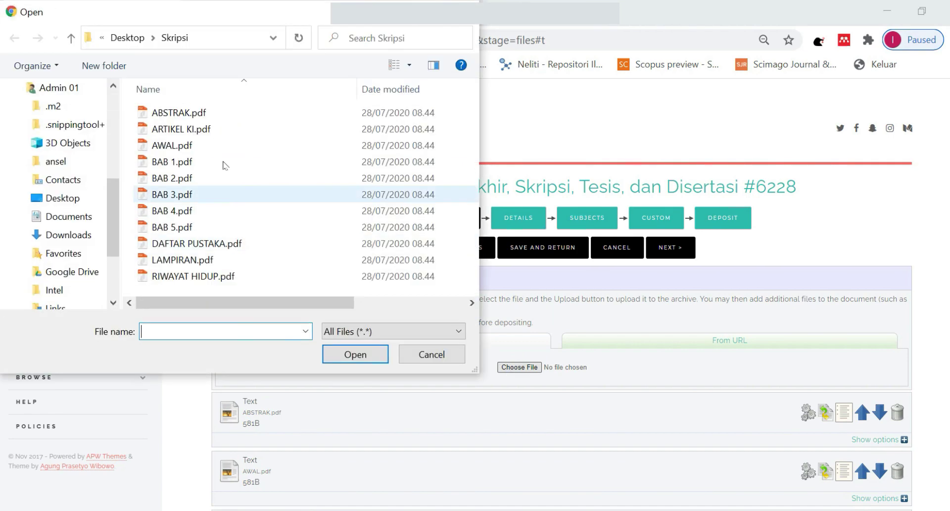
pyautogui.click(178, 106)
pyautogui.click(355, 354)
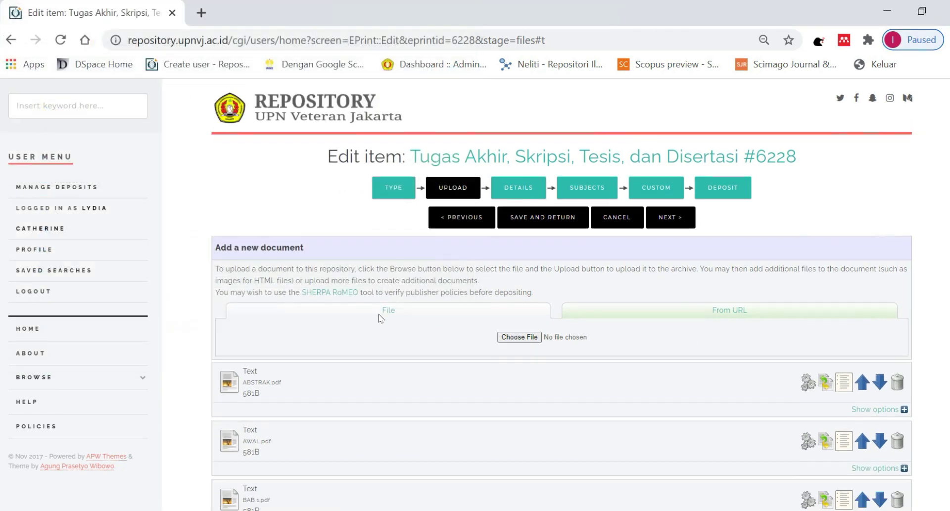
# Keep ABSTRAK.pdf visible to Anyone and save its metadata.
pyautogui.scroll(-5, 428, 178)
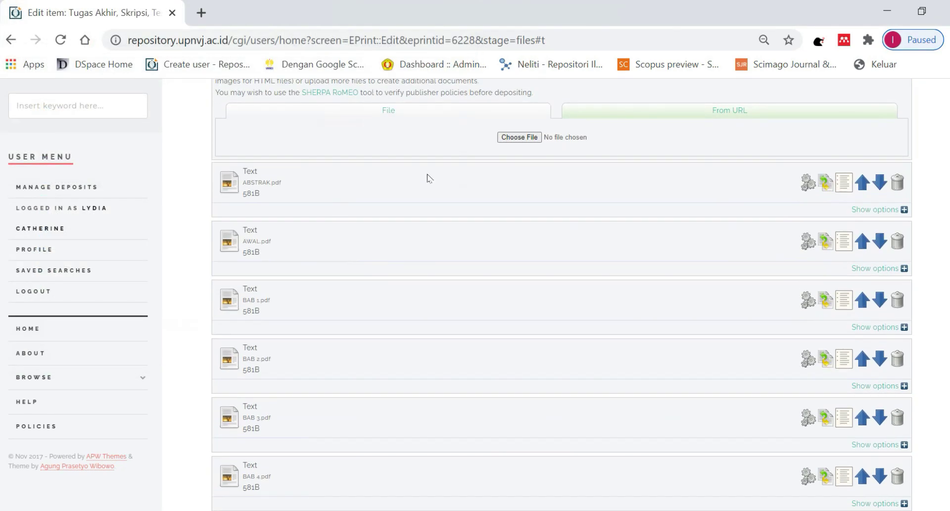
pyautogui.click(875, 210)
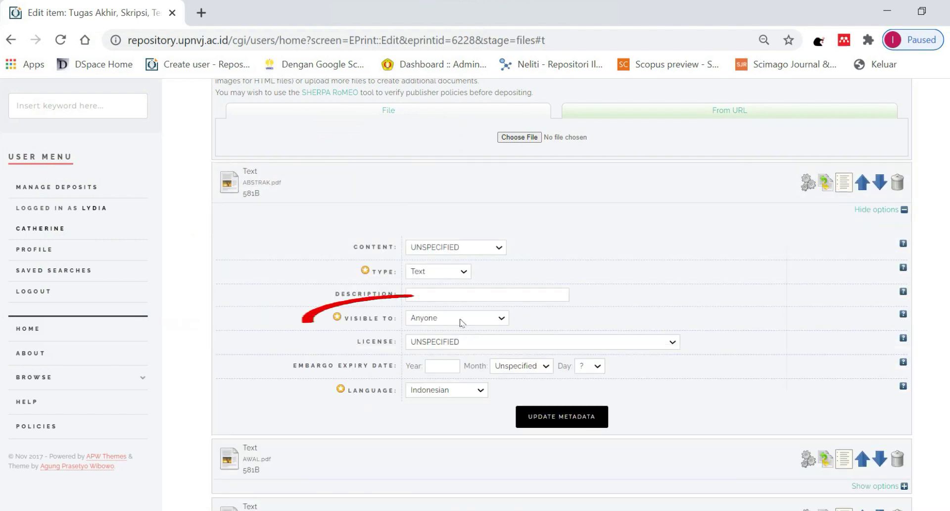
pyautogui.click(461, 322)
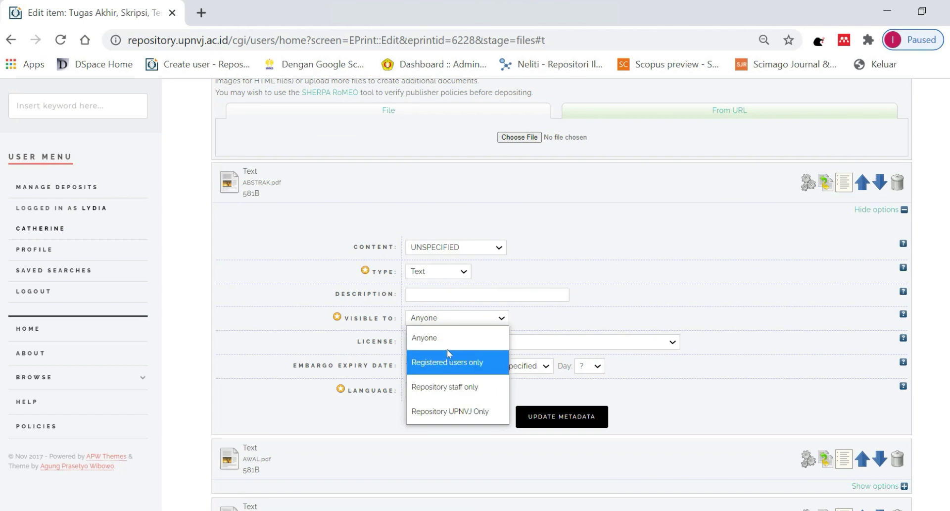
pyautogui.click(450, 346)
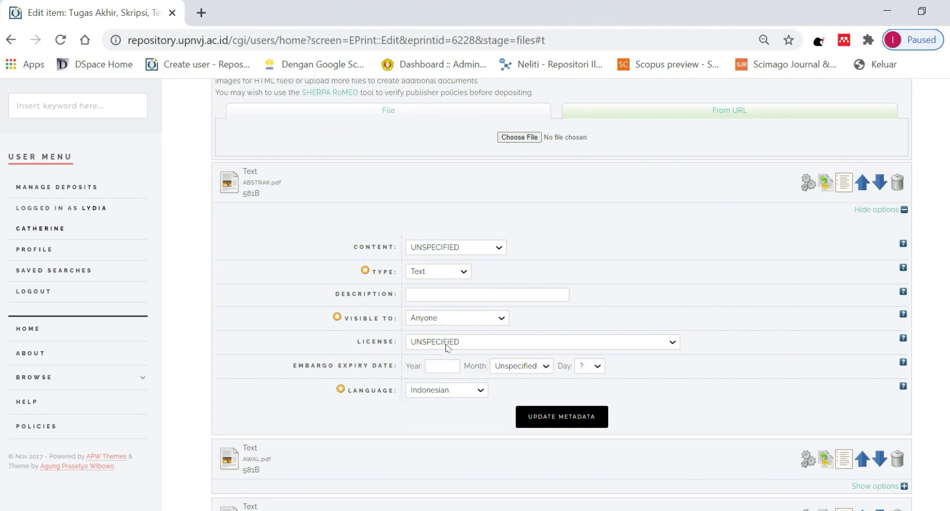
pyautogui.click(569, 425)
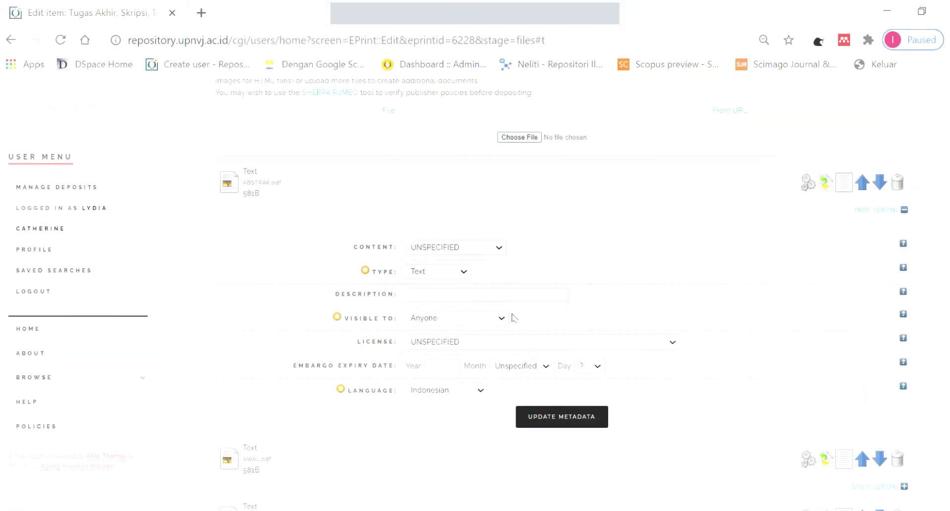
pyautogui.click(465, 318)
pyautogui.click(448, 336)
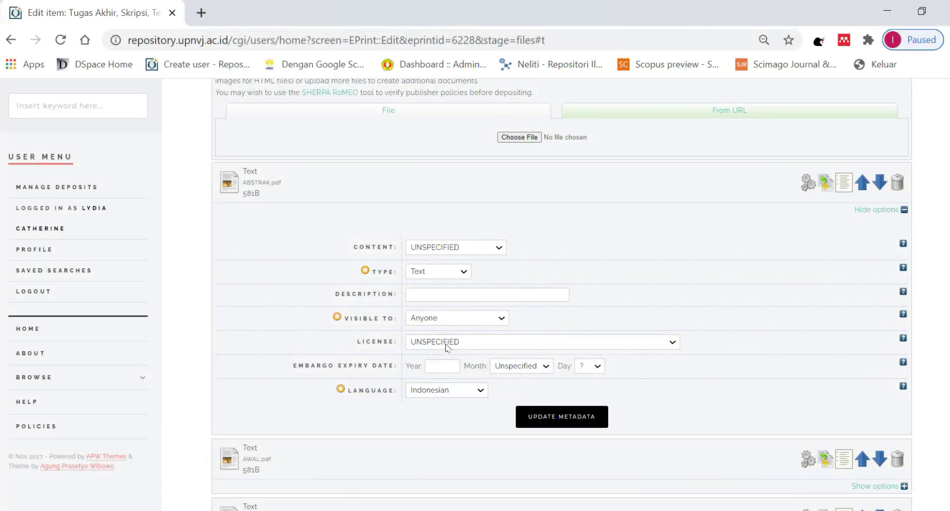
pyautogui.click(569, 425)
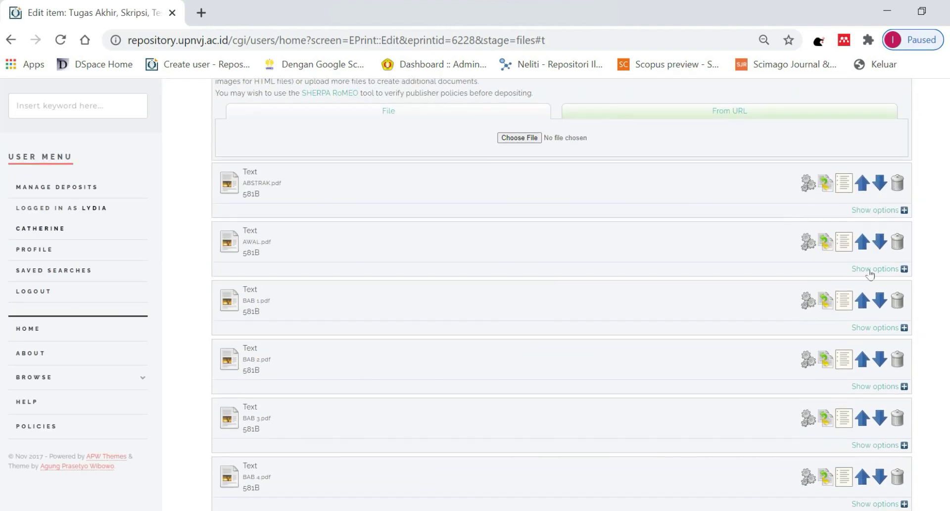
# Save AWAL.pdf and BAB 1.pdf with visibility left at Anyone.
pyautogui.click(423, 379)
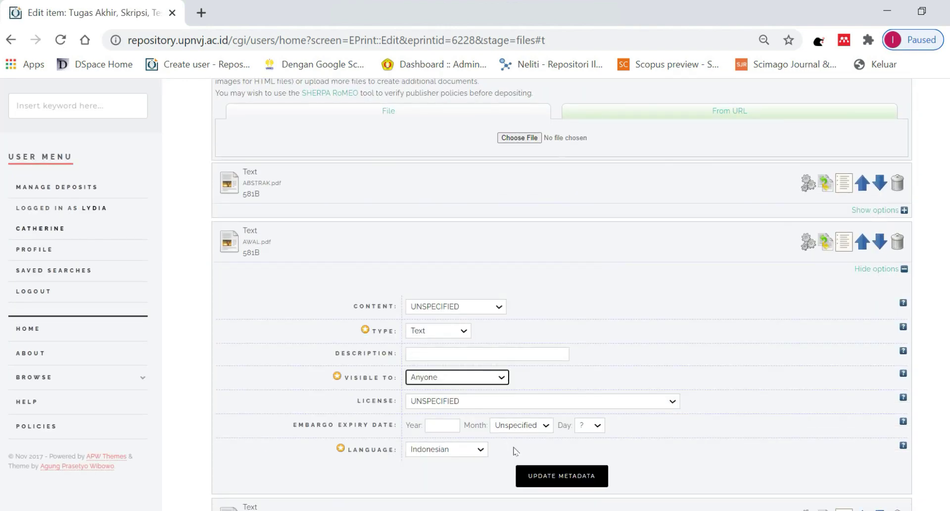
pyautogui.click(540, 475)
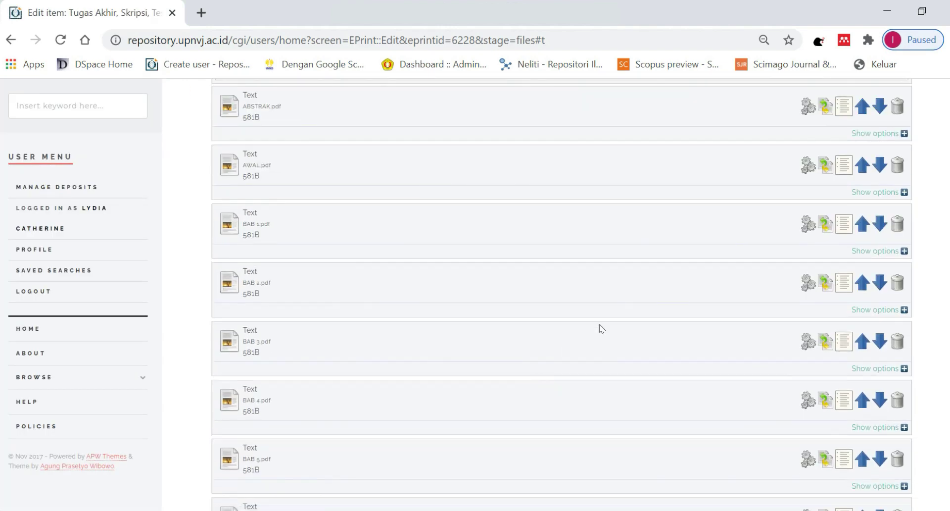
pyautogui.click(863, 252)
pyautogui.click(420, 359)
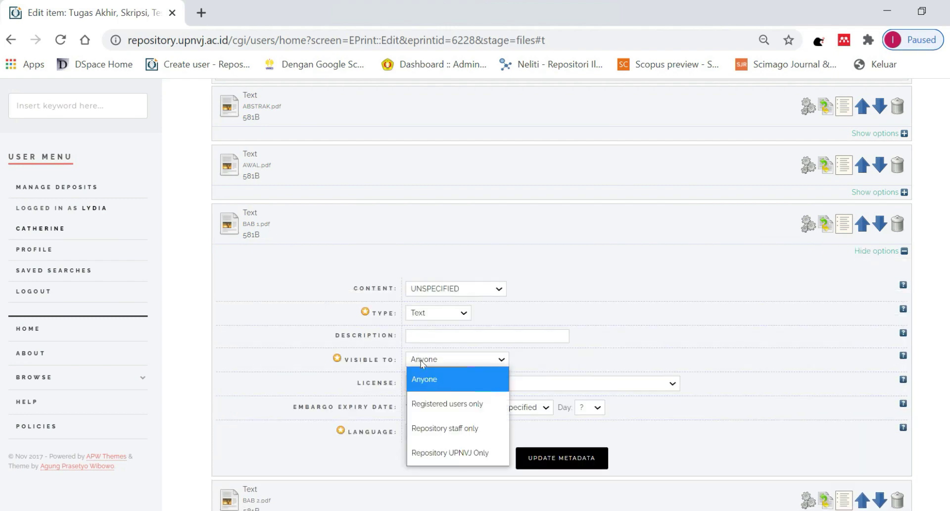
pyautogui.click(426, 384)
pyautogui.click(528, 453)
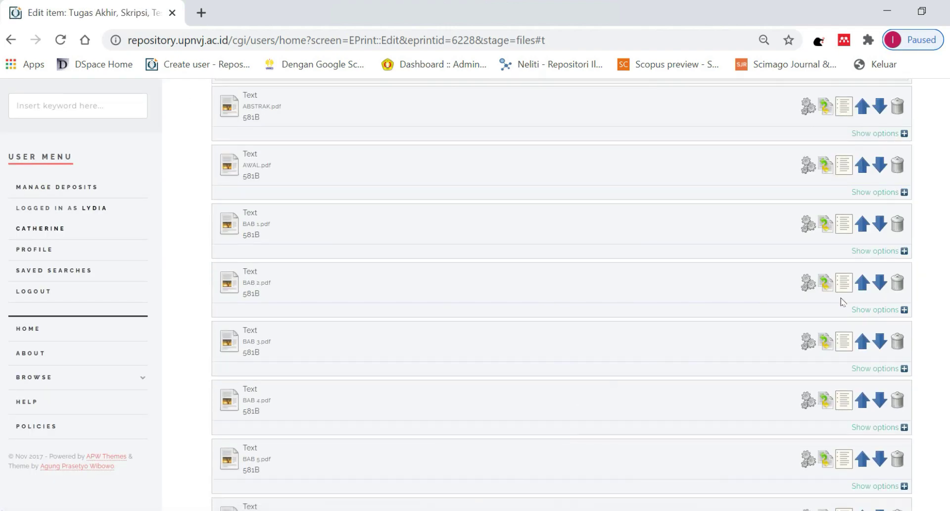
# Restrict BAB 2.pdf and BAB 3.pdf to Repository UPNVJ Only.
pyautogui.click(872, 310)
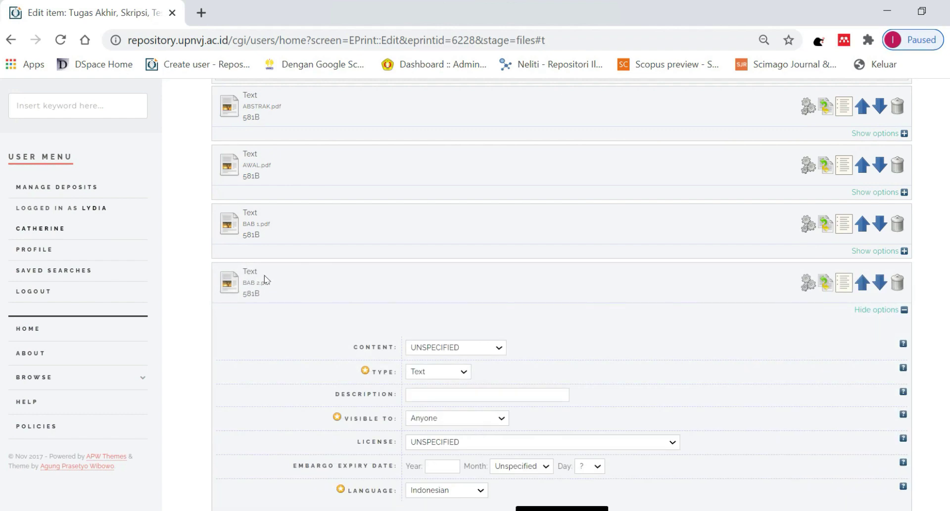
pyautogui.click(446, 418)
pyautogui.click(448, 396)
pyautogui.click(537, 506)
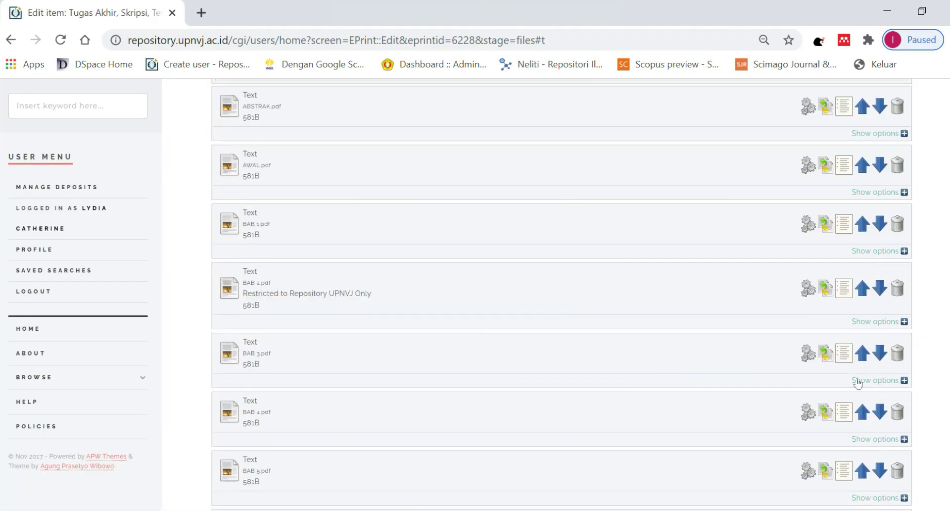
pyautogui.click(857, 381)
pyautogui.scroll(-3, 495, 379)
pyautogui.click(452, 336)
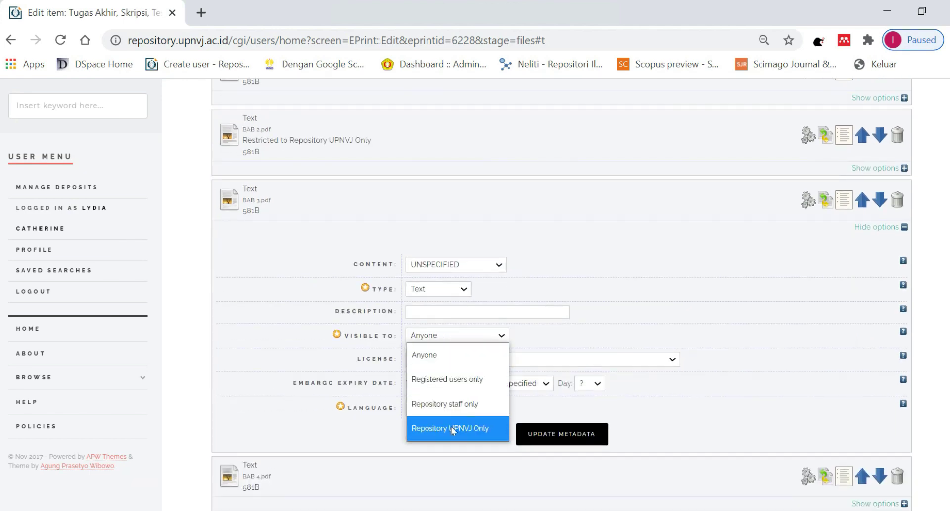
pyautogui.click(456, 425)
pyautogui.click(545, 438)
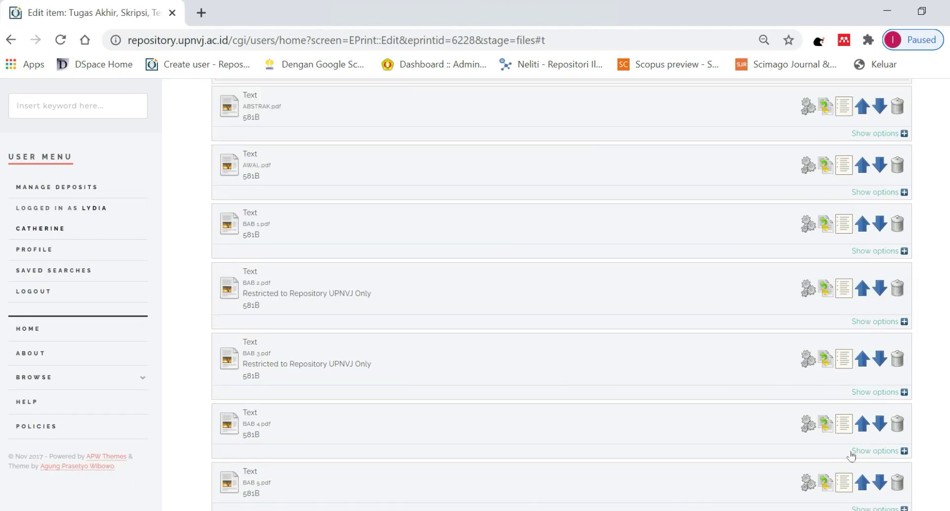
pyautogui.click(855, 451)
# Restrict BAB 4.pdf to Repository UPNVJ Only.
pyautogui.scroll(-3, 564, 382)
pyautogui.click(456, 402)
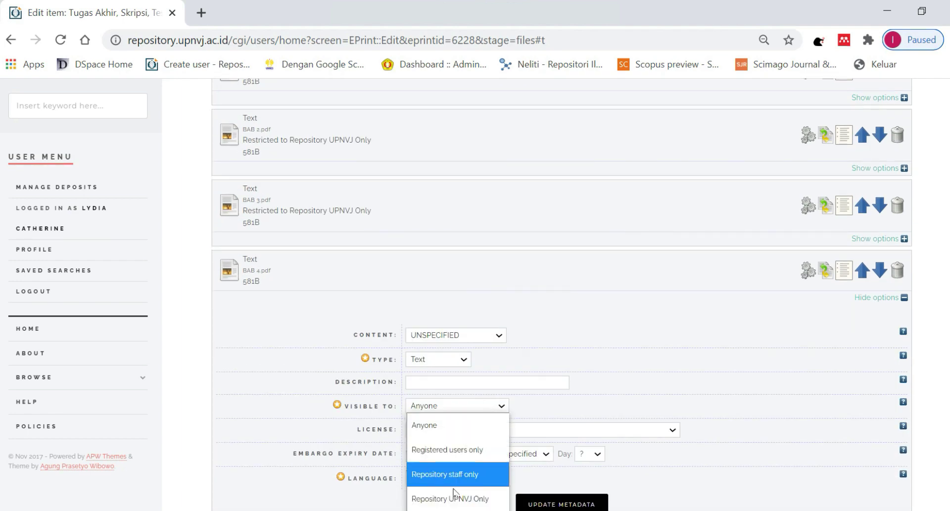
pyautogui.click(454, 496)
pyautogui.scroll(-6, 644, 333)
pyautogui.click(565, 199)
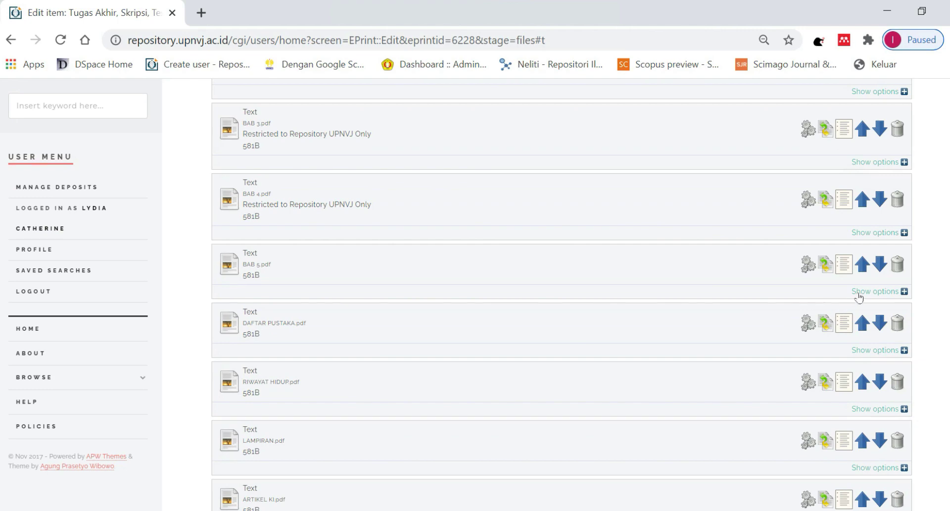
# Keep BAB 5.pdf and DAFTAR PUSTAKA.pdf visible to Anyone.
pyautogui.click(864, 292)
pyautogui.click(447, 397)
pyautogui.click(435, 421)
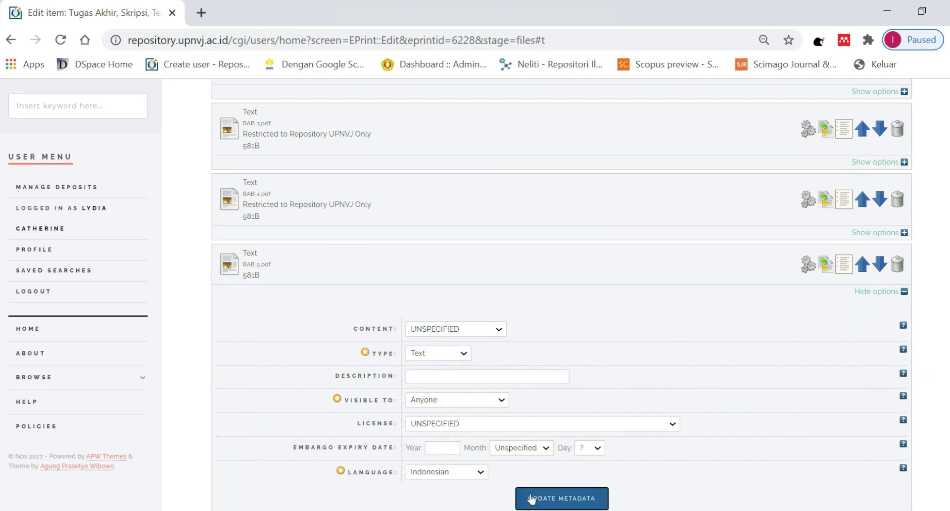
pyautogui.click(562, 498)
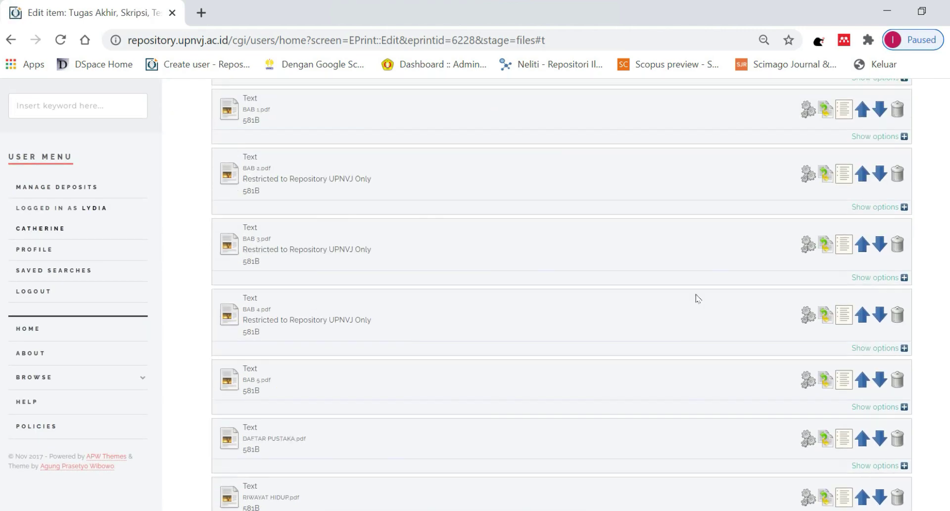
pyautogui.click(863, 350)
pyautogui.scroll(-5, 427, 341)
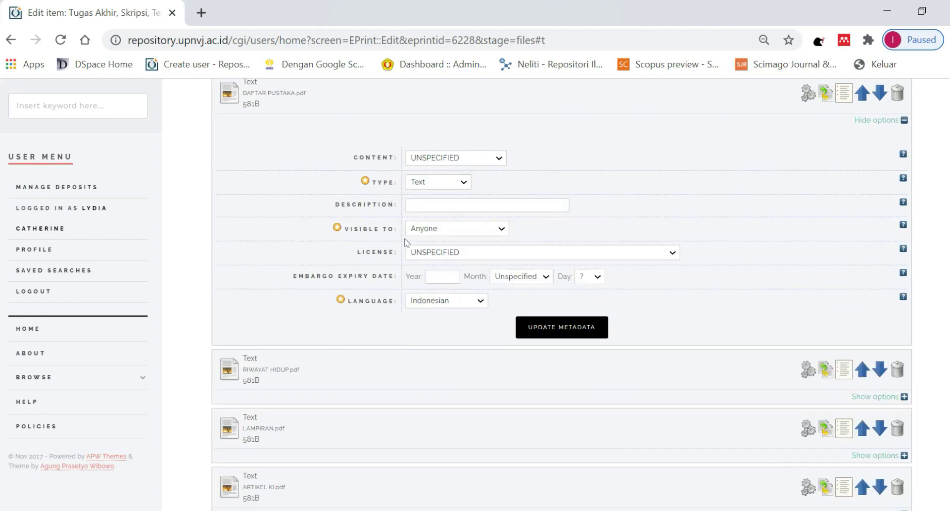
pyautogui.click(437, 232)
pyautogui.click(435, 246)
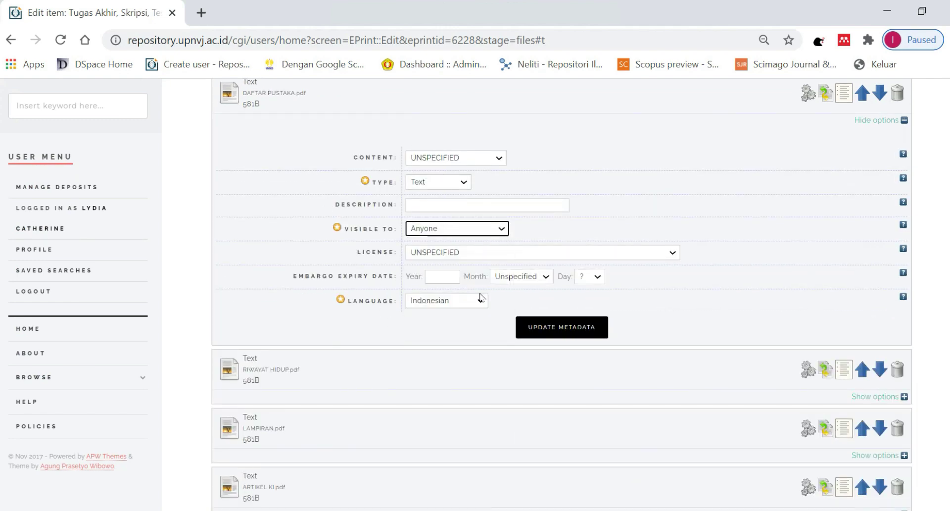
pyautogui.click(532, 326)
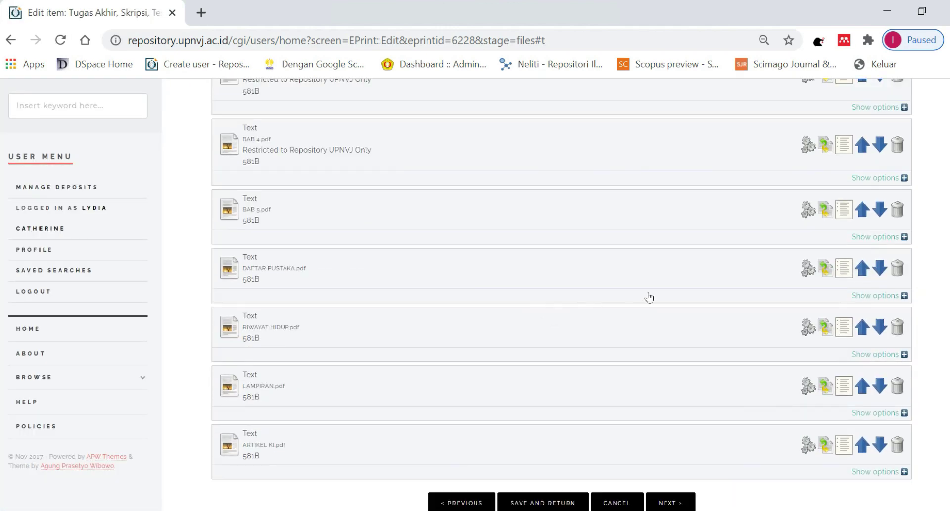
# Restrict RIWAYAT HIDUP.pdf and LAMPIRAN.pdf to Repository UPNVJ Only.
pyautogui.click(856, 354)
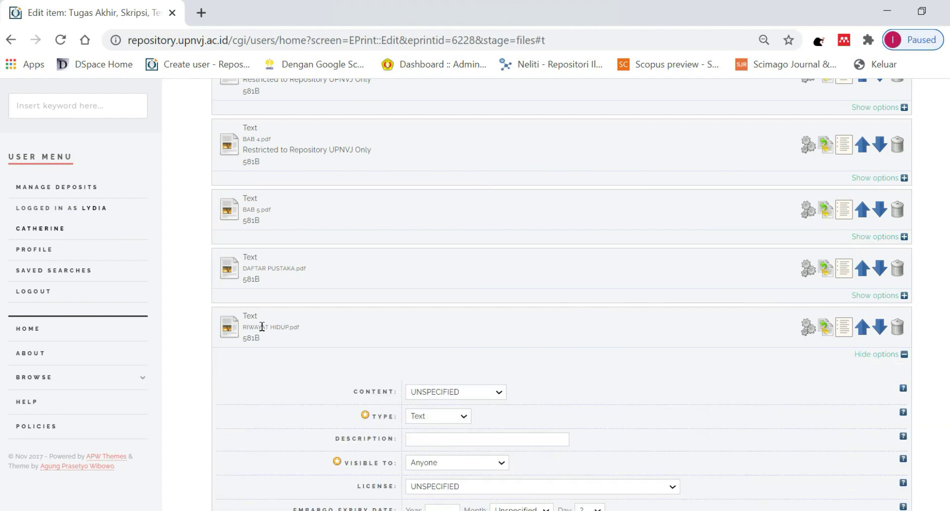
pyautogui.scroll(-4, 264, 326)
pyautogui.click(471, 249)
pyautogui.click(449, 337)
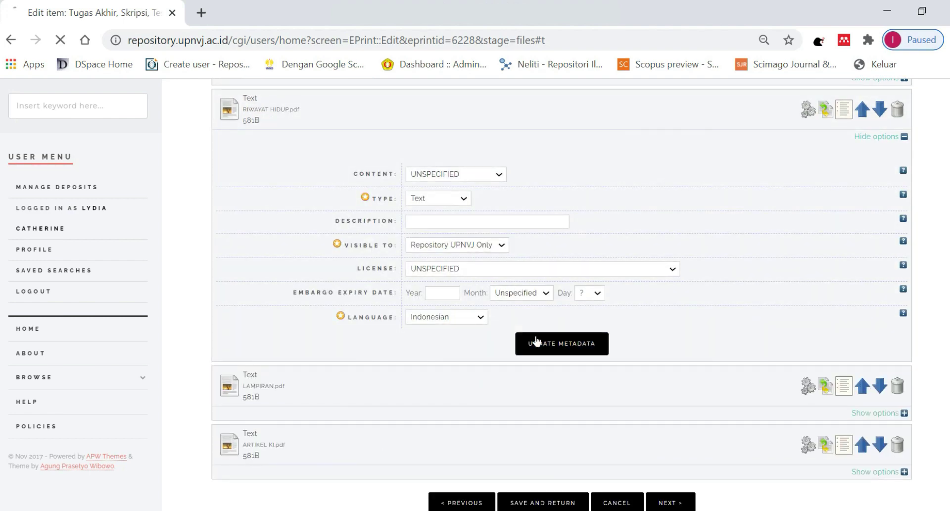
pyautogui.click(538, 341)
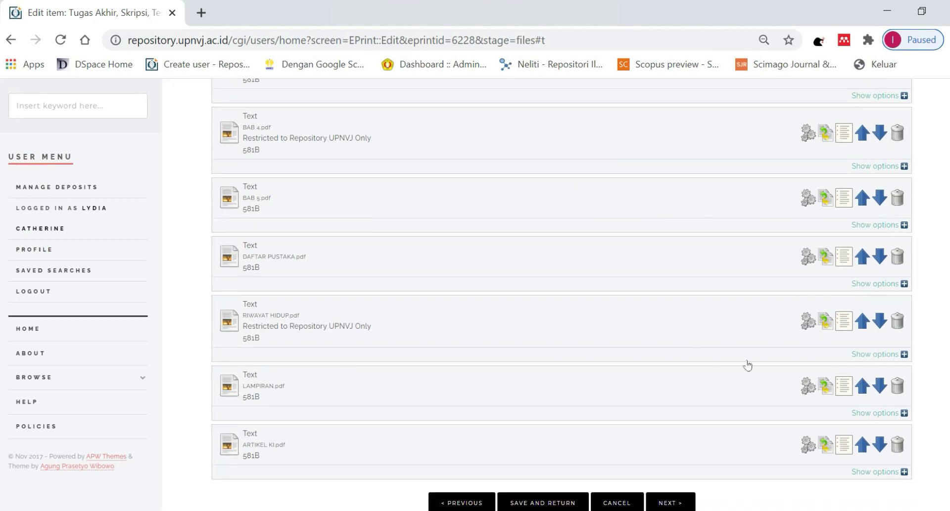
pyautogui.click(859, 413)
pyautogui.scroll(-4, 692, 374)
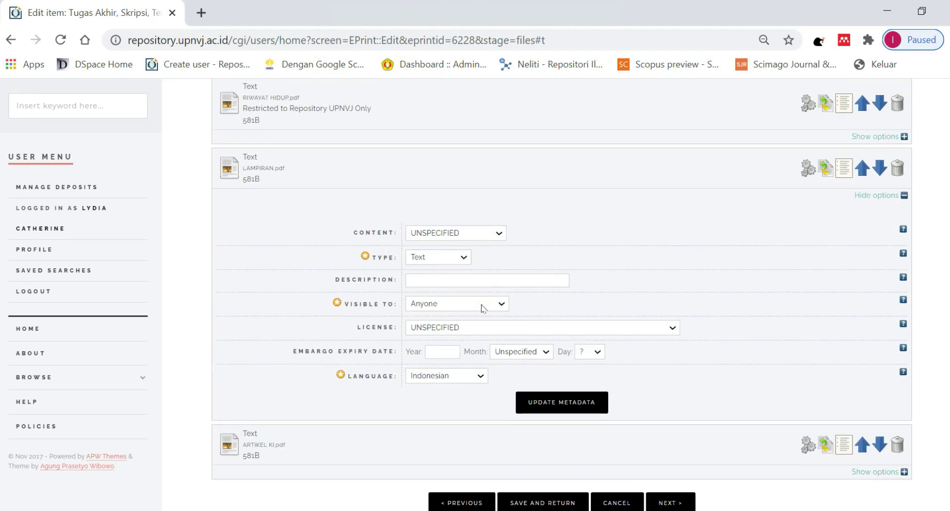
pyautogui.click(455, 303)
pyautogui.click(438, 394)
pyautogui.click(546, 398)
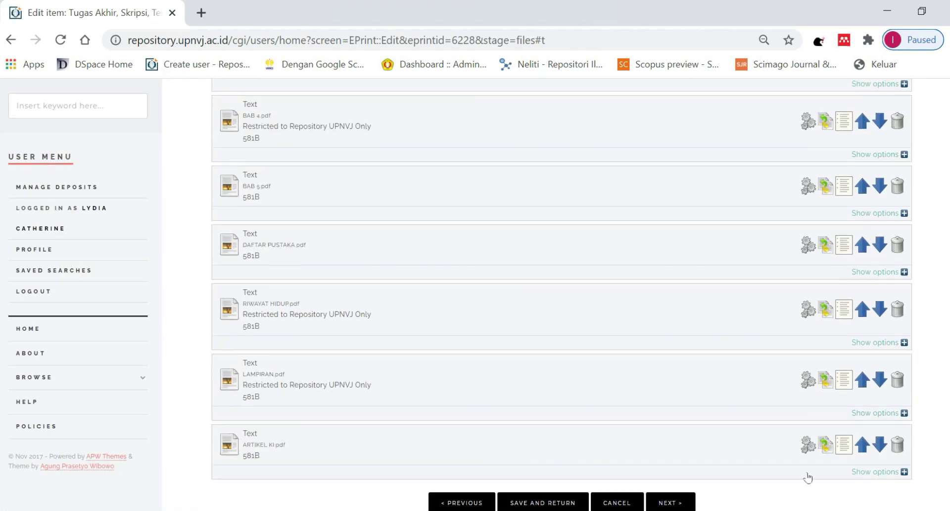
# Restrict ARTIKEL KI.pdf to Repository UPNVJ Only and continue to the Details stage.
pyautogui.click(865, 473)
pyautogui.click(424, 362)
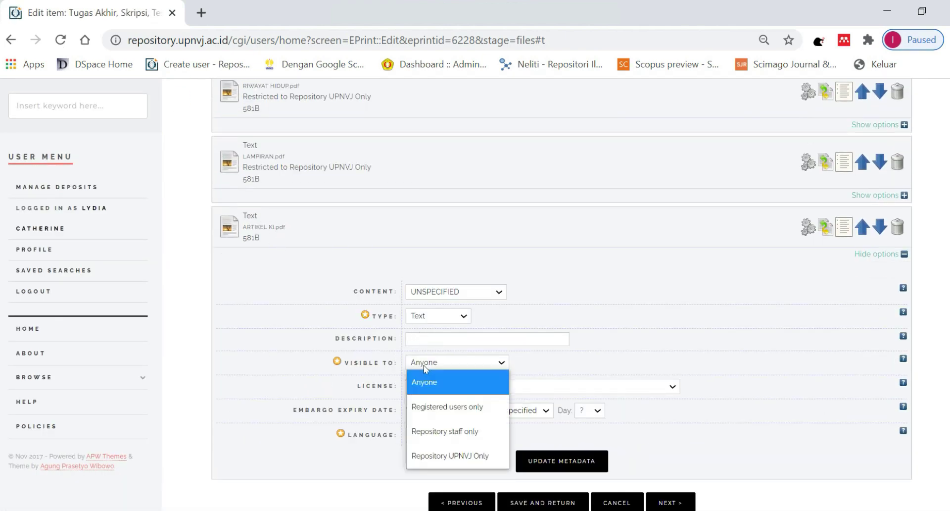
pyautogui.click(438, 458)
pyautogui.click(545, 460)
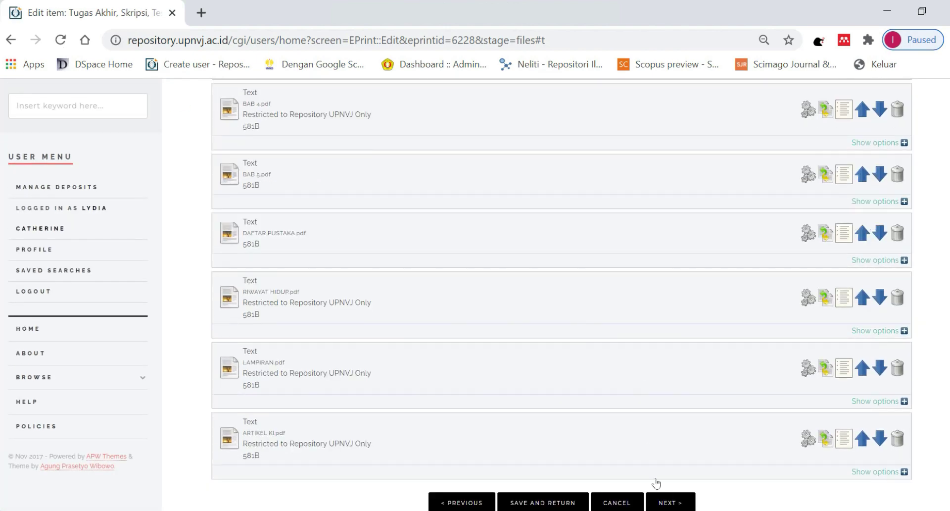
pyautogui.click(669, 501)
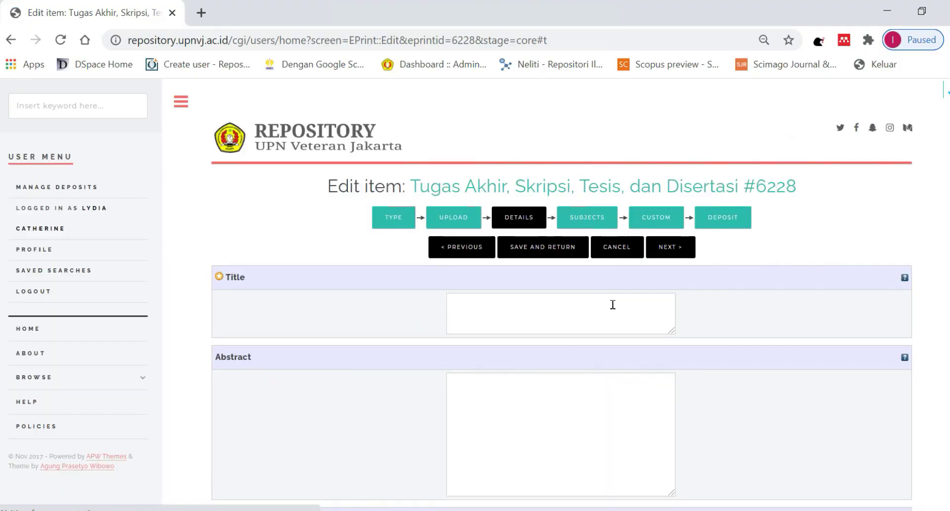
# Enter title 'PANDUAN UNGGAH KARYA ILMIAH' with subtitle 'Untuk Mahasiswa UPN Veteran Jakarta'.
pyautogui.click(555, 232)
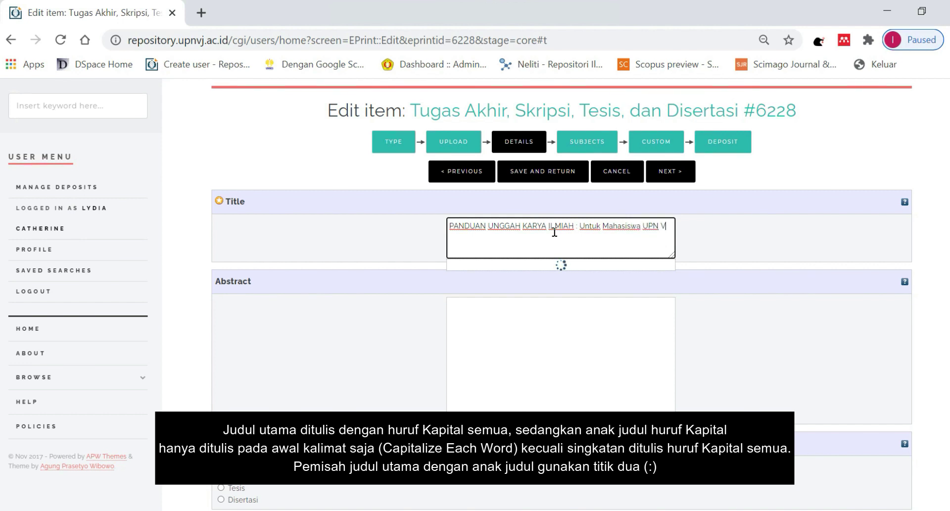
pyautogui.write('eteran Jakarta')
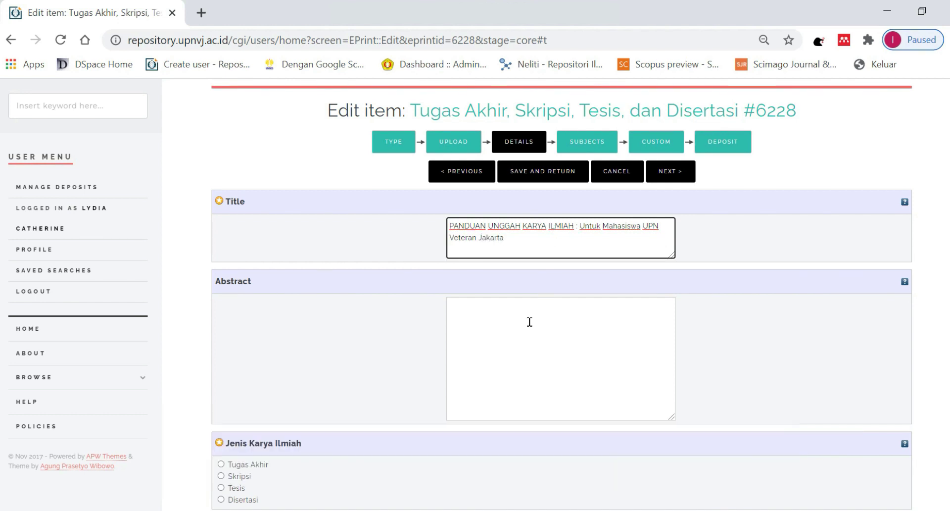
pyautogui.click(528, 322)
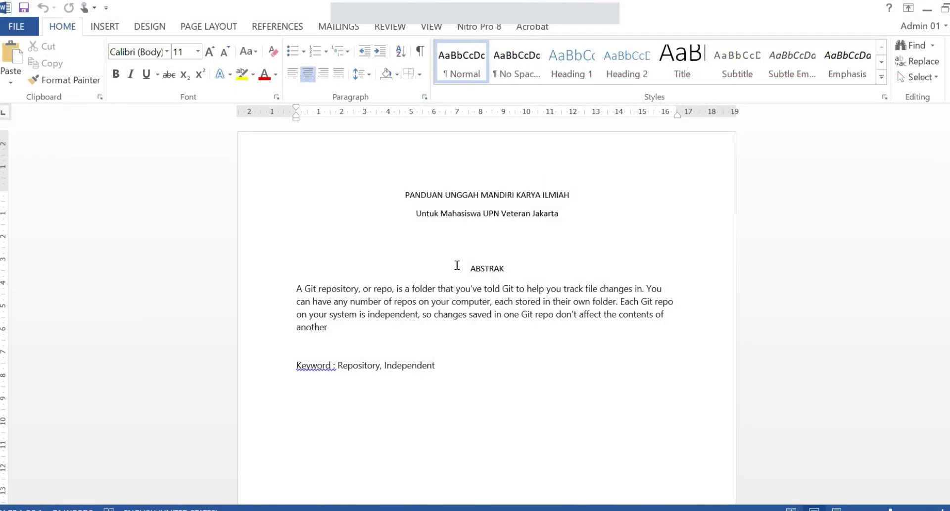
# Copy the Git repository abstract paragraph from Word and bring up paste options in Abstract.
pyautogui.moveTo(297, 291); pyautogui.dragTo(330, 330)
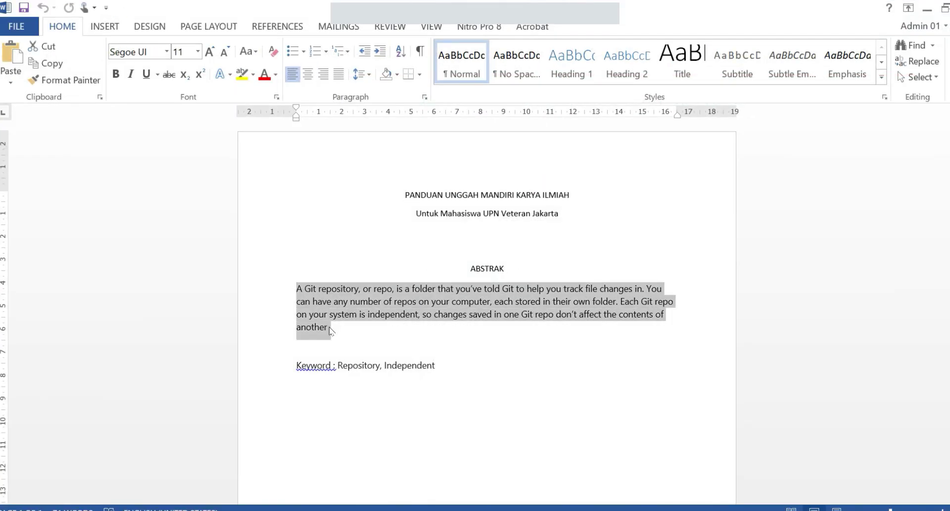
pyautogui.hotkey('ctrl', 'c')
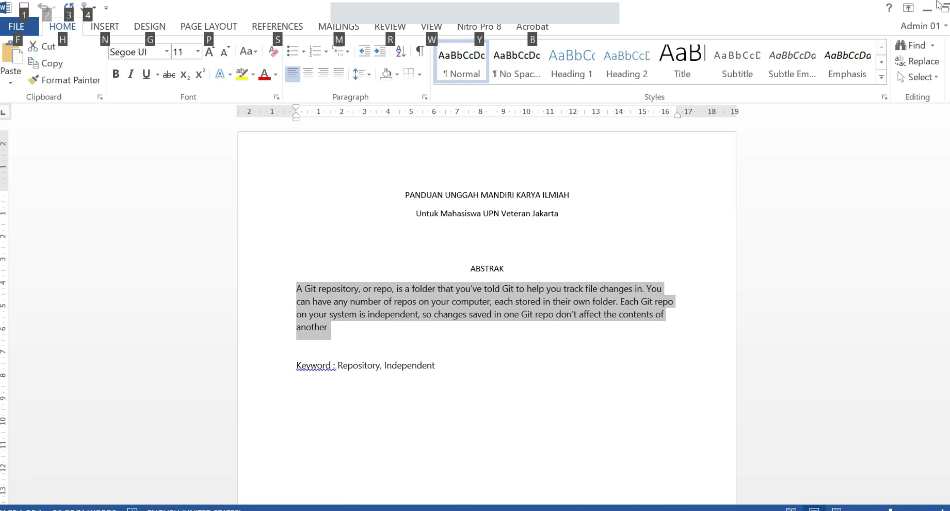
pyautogui.hotkey('alt', 'Tab')
pyautogui.rightClick(554, 331)
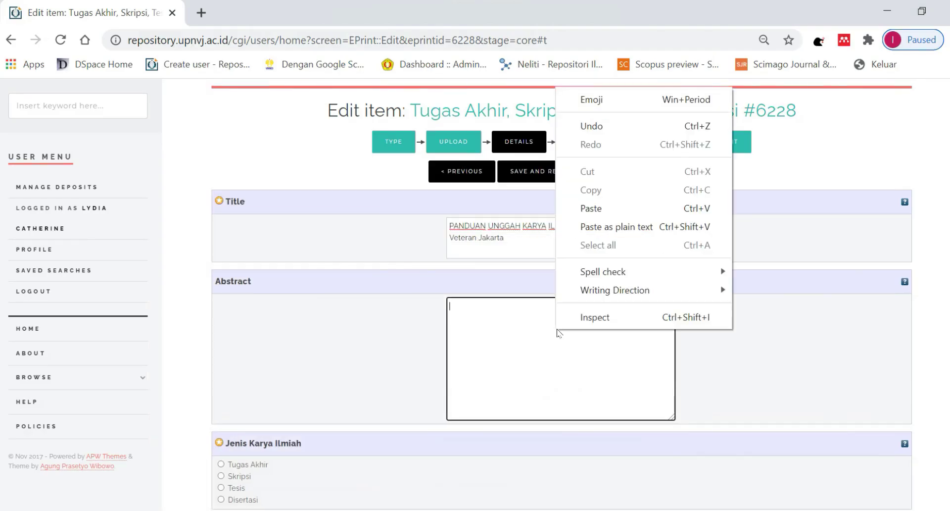
# Paste the abstract, then set Jenis Karya Ilmiah to Skripsi and Jenjang Pendidikan to S1.
pyautogui.click(612, 217)
pyautogui.scroll(-3, 549, 279)
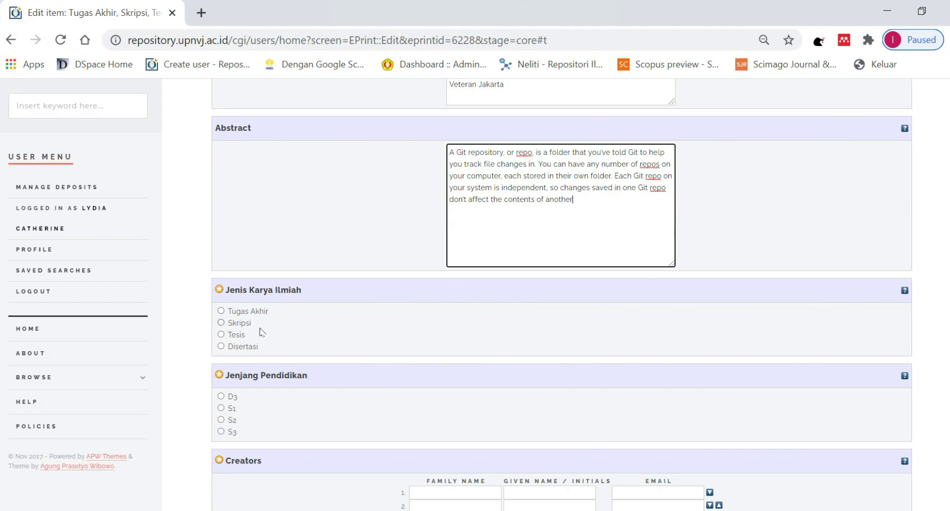
pyautogui.click(242, 324)
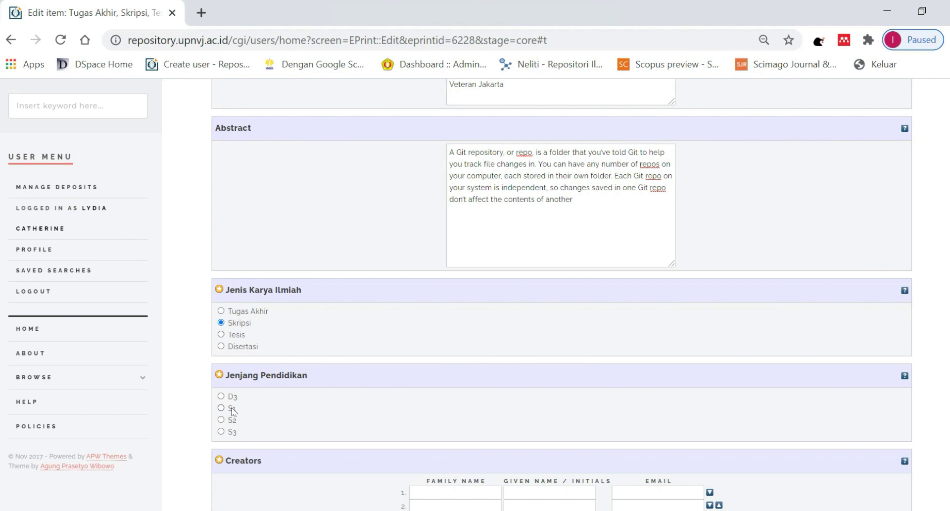
pyautogui.click(233, 410)
pyautogui.scroll(-5, 232, 411)
# Enter the student's full name, '.' as given name, and the student's e-mail in Creators row 1.
pyautogui.click(448, 264)
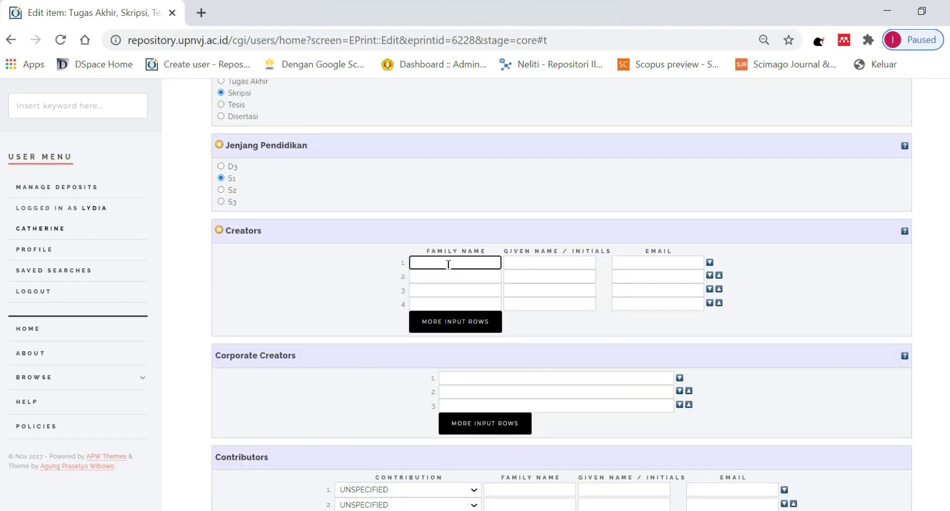
pyautogui.write('Nama')
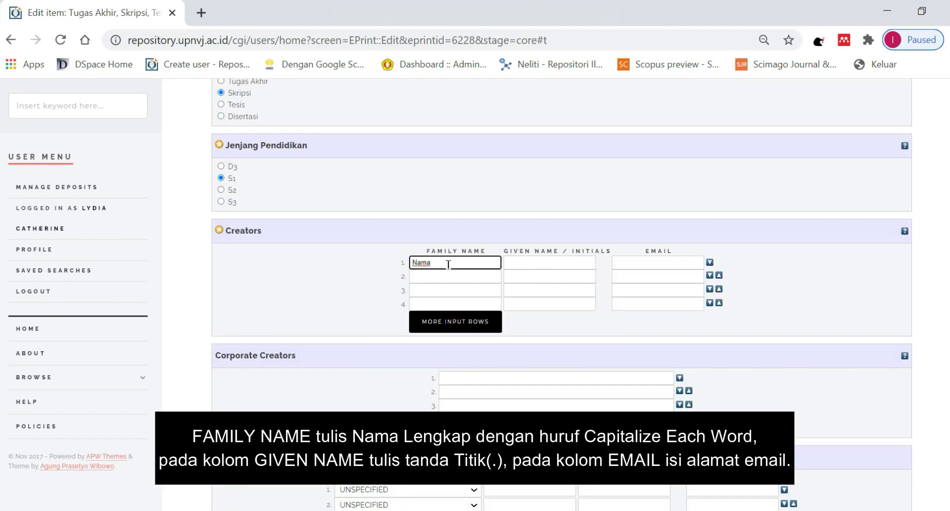
pyautogui.write(' Mahasis')
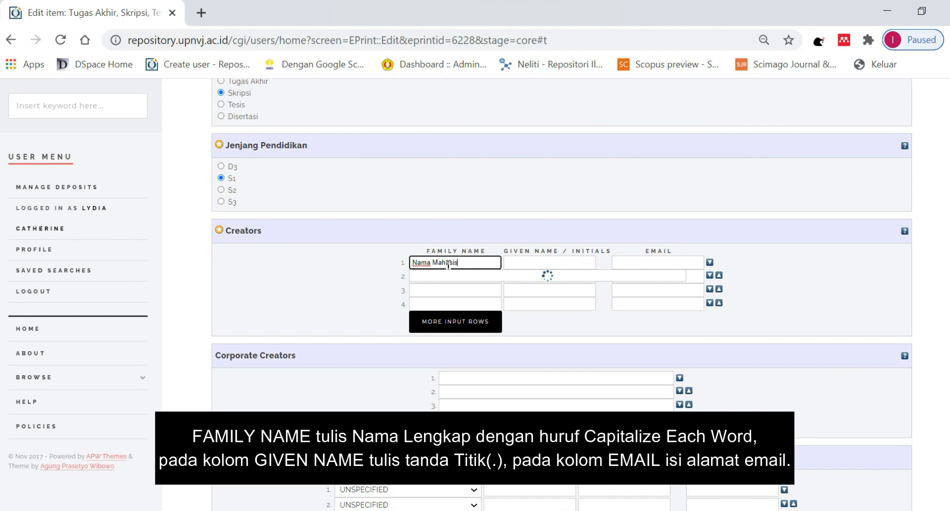
pyautogui.write('wa Lengkap')
pyautogui.press('Tab')
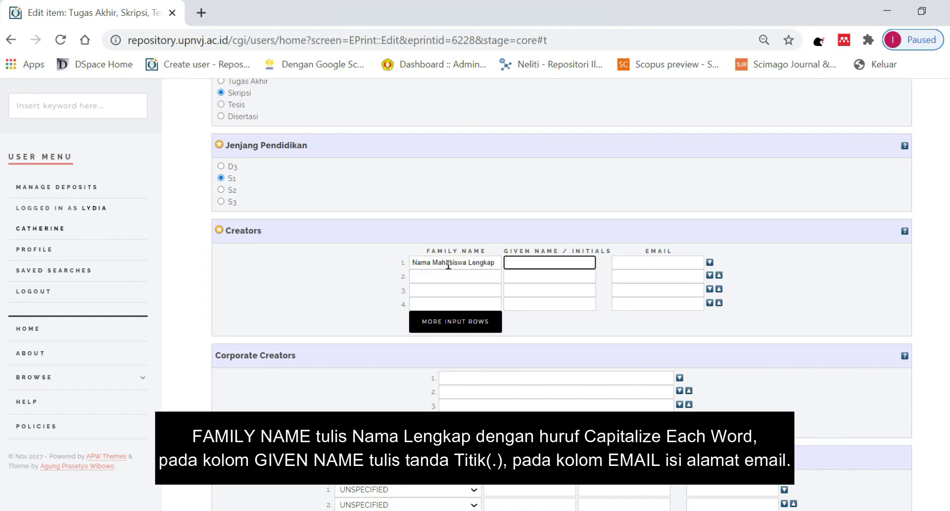
pyautogui.write('.')
pyautogui.press('Tab')
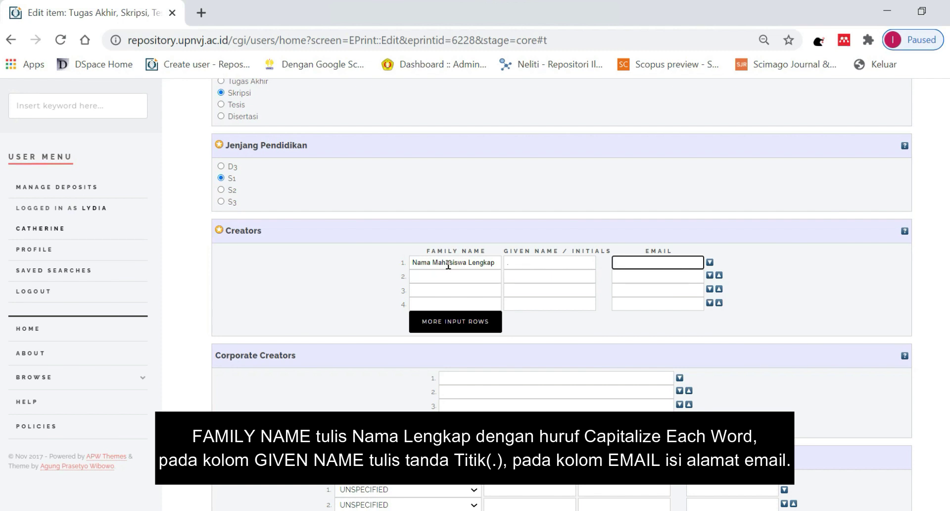
pyautogui.write('emlmhs')
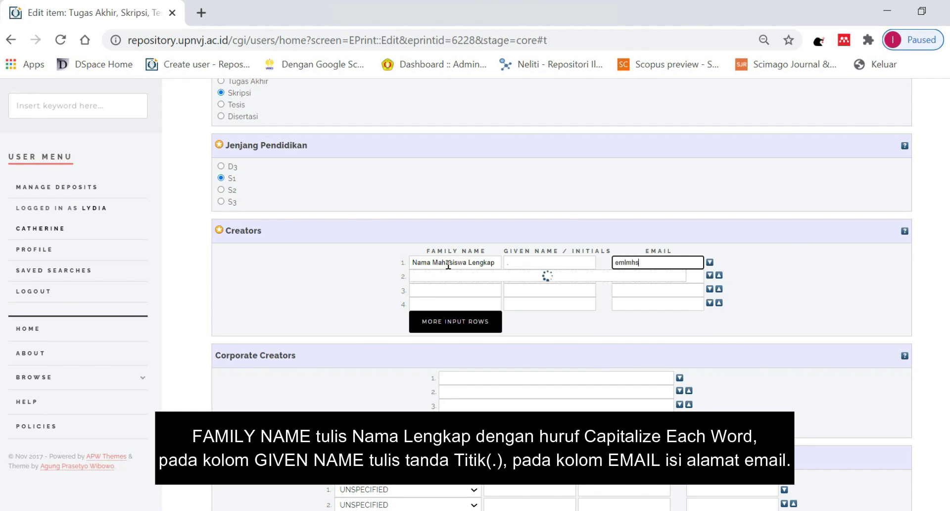
pyautogui.write('w@upnvj')
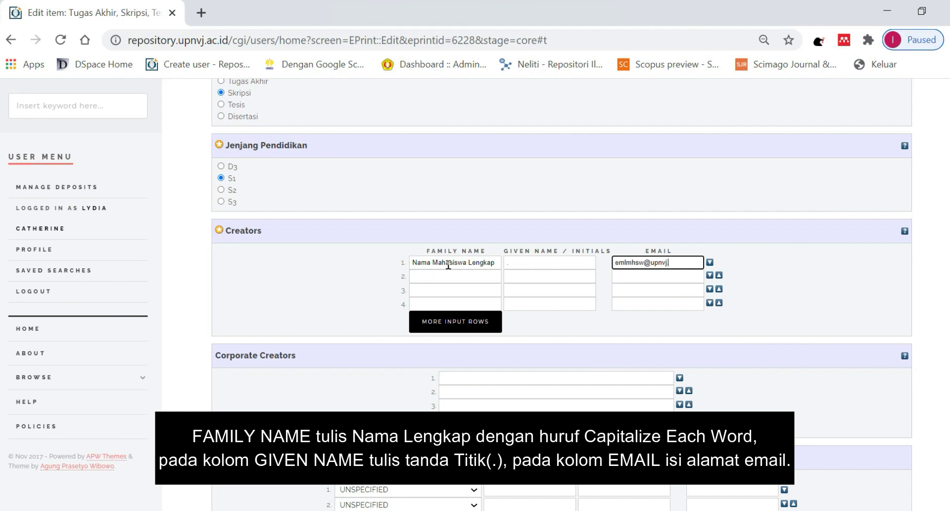
pyautogui.write('.ac.id')
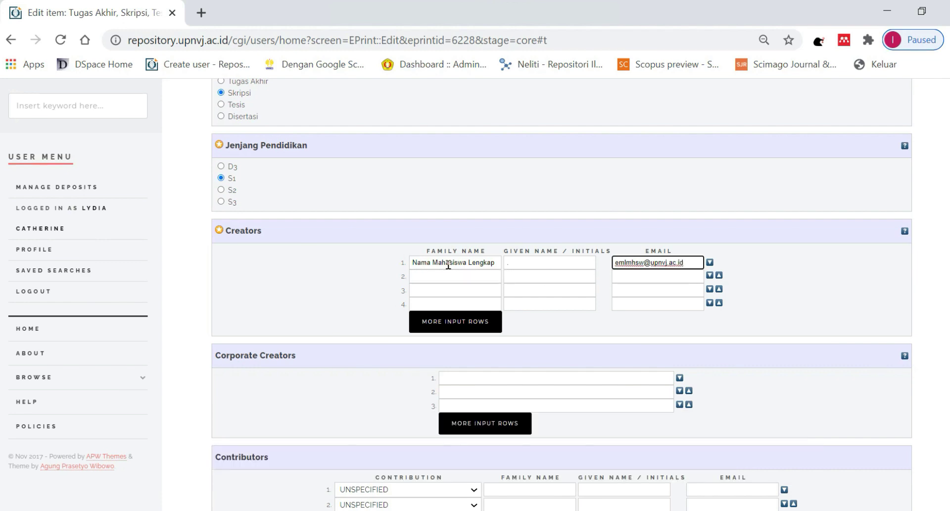
# Make contributor 1 a Thesis advisor with the supervisor's full name, '.' and e-mail.
pyautogui.scroll(-5, 446, 268)
pyautogui.click(470, 259)
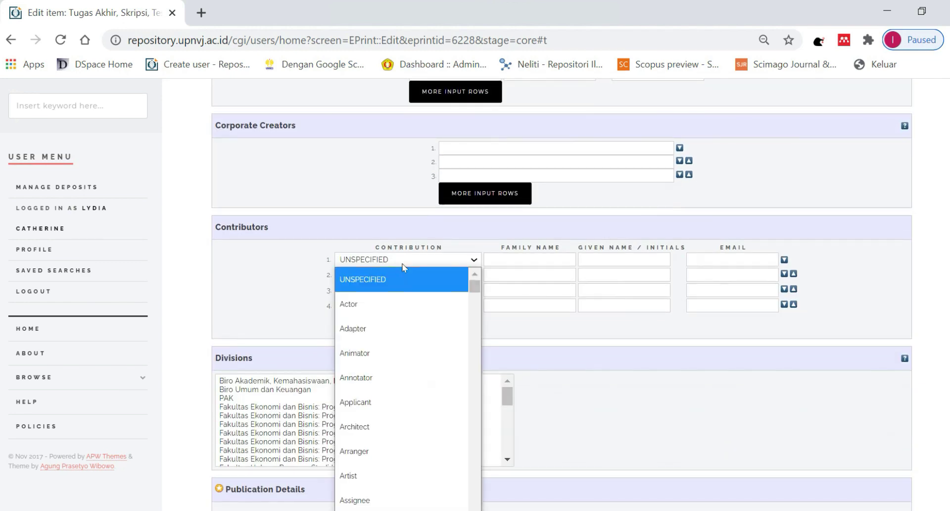
pyautogui.moveTo(478, 291); pyautogui.dragTo(470, 500)
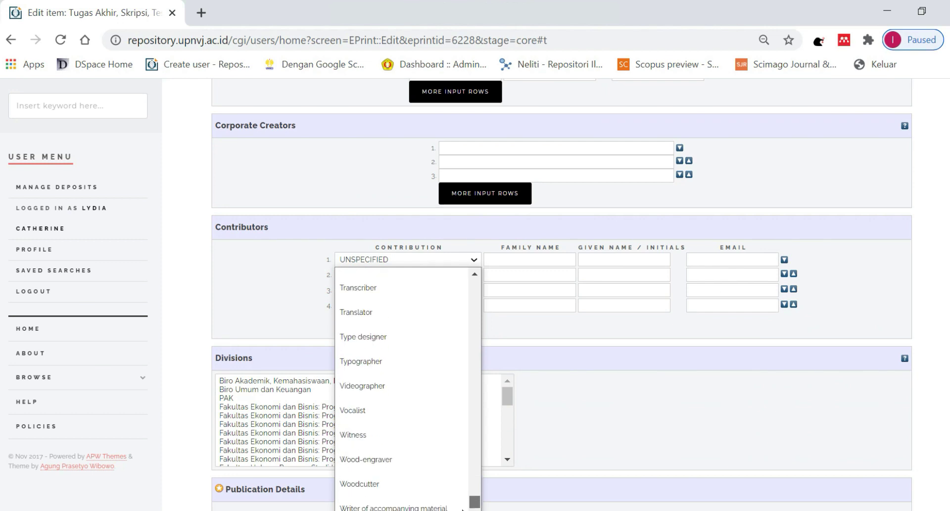
pyautogui.scroll(3, 390, 346)
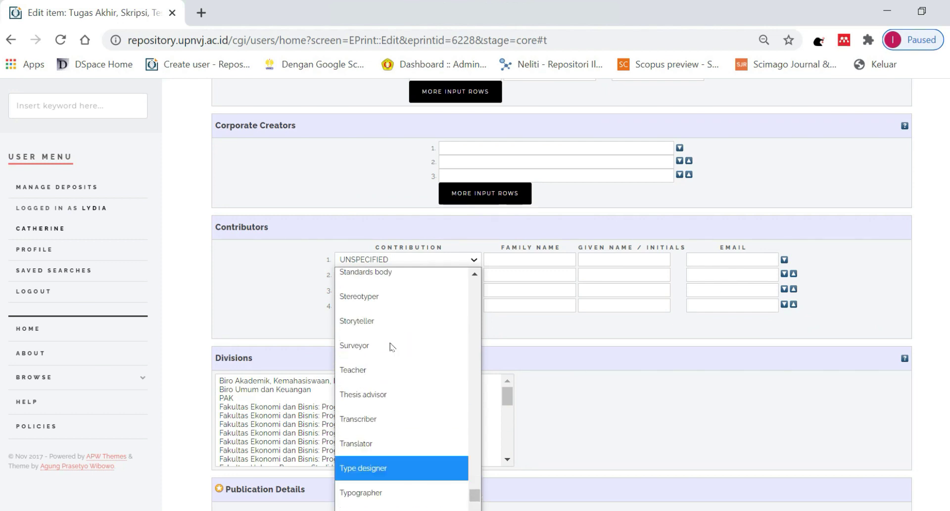
pyautogui.click(390, 415)
pyautogui.click(510, 260)
pyautogui.write('N')
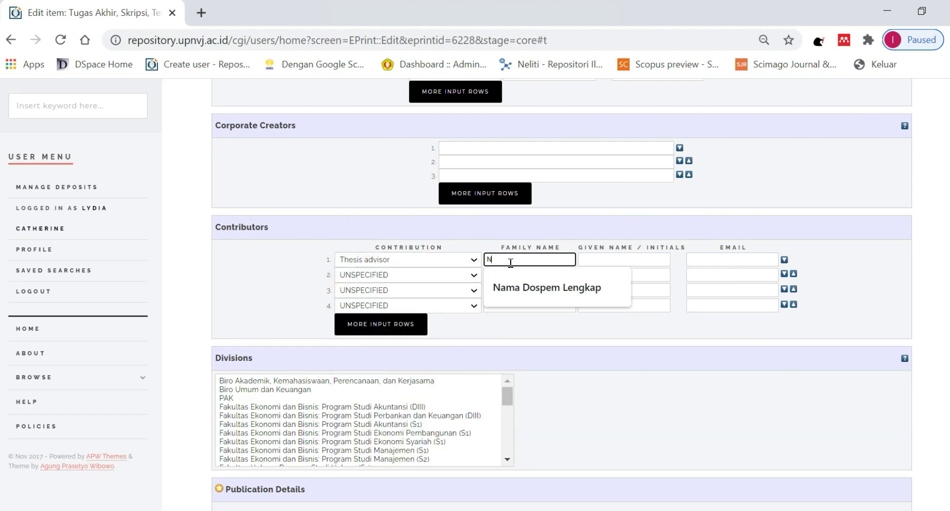
pyautogui.write('ama Dos')
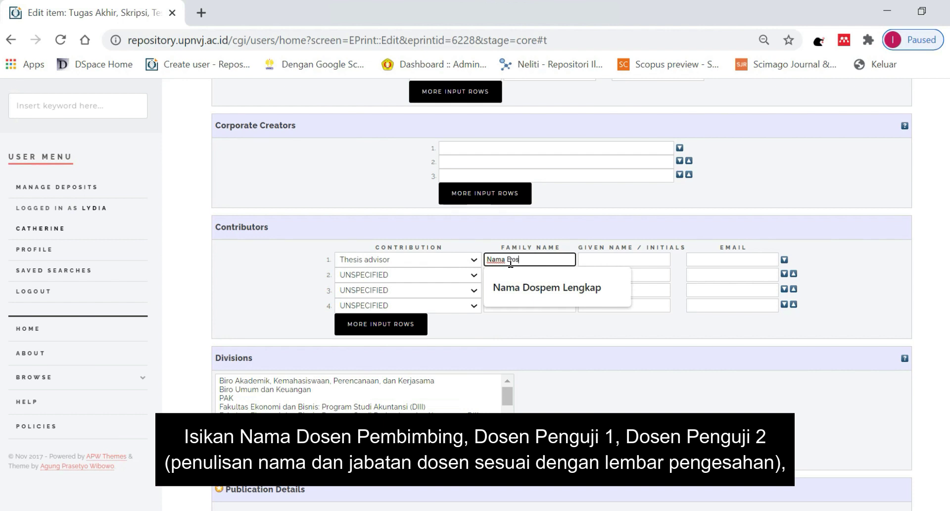
pyautogui.write('pem Lengkap')
pyautogui.press('Tab')
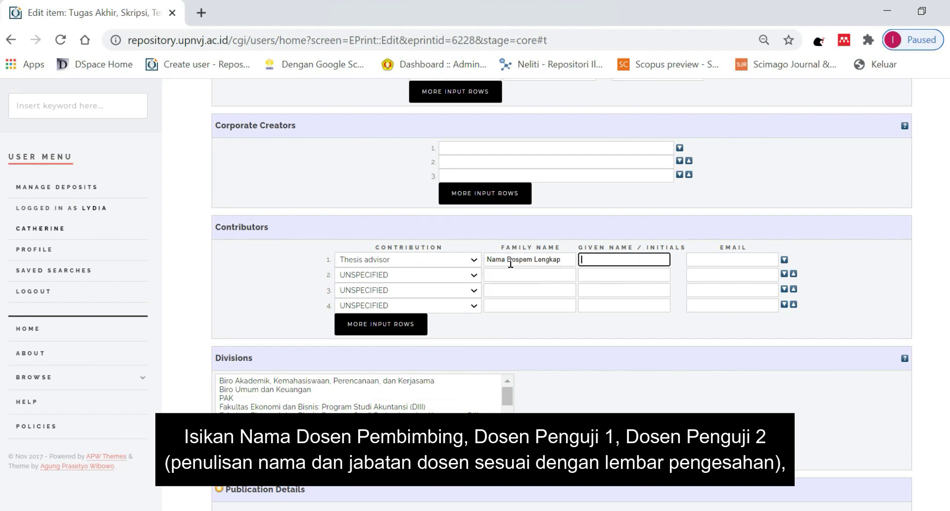
pyautogui.write('.')
pyautogui.press('Tab')
pyautogui.write('emld')
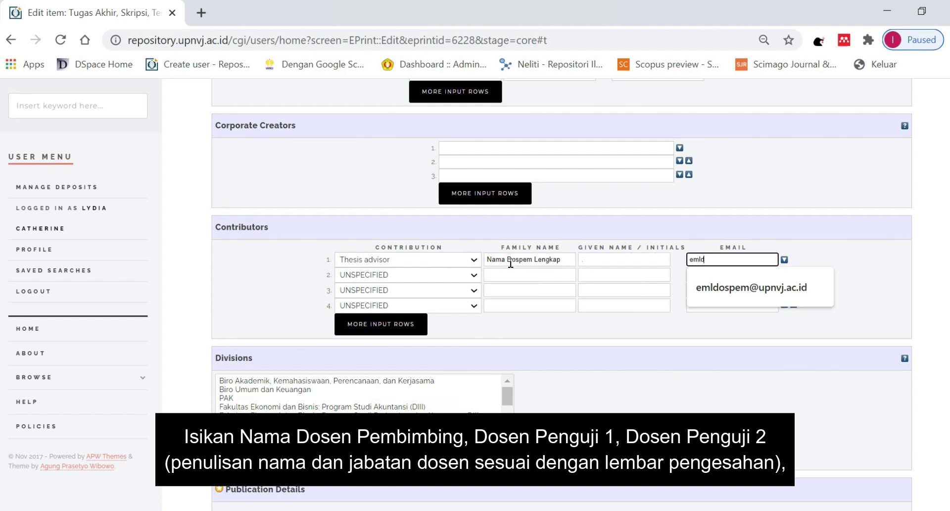
pyautogui.write('ospem@upnvj.ac.id')
# Make contributor 2 a Thesis advisor with the first examiner's full name, '.' and e-mail.
pyautogui.click(471, 276)
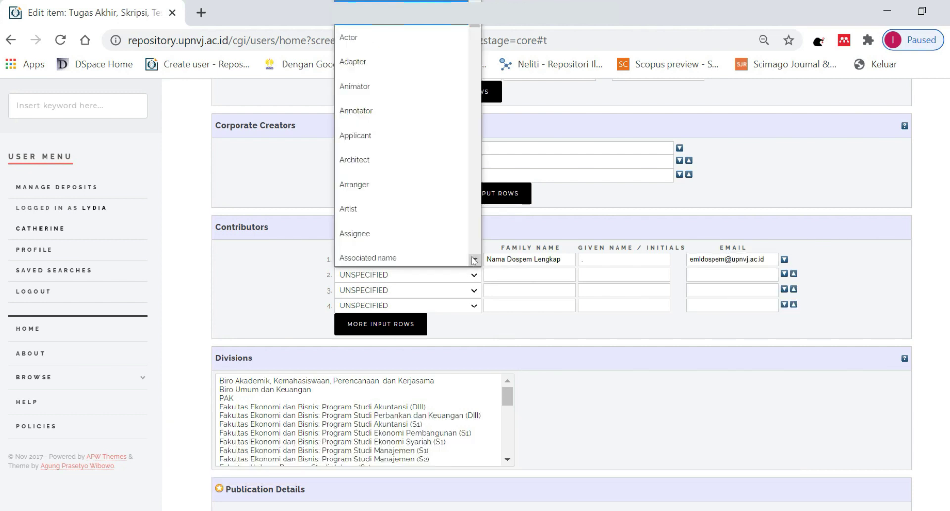
pyautogui.moveTo(474, 35); pyautogui.dragTo(471, 240)
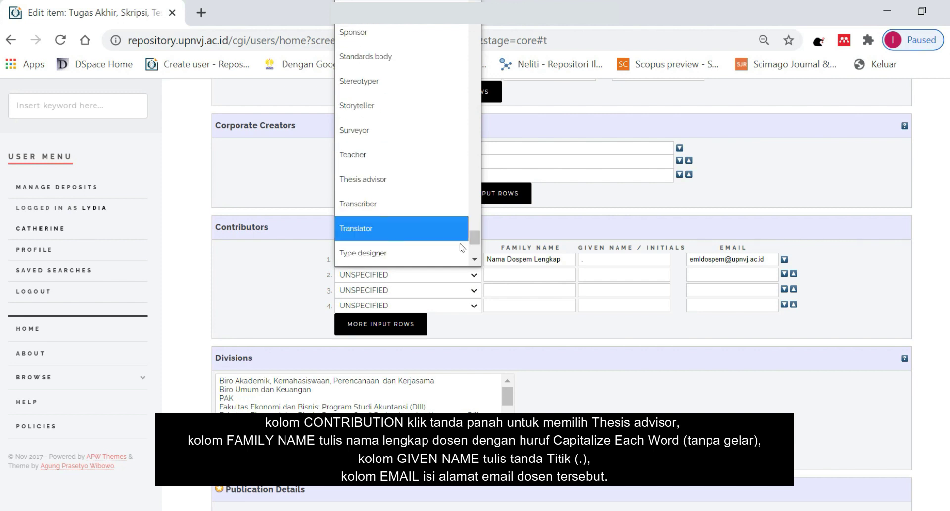
pyautogui.click(390, 190)
pyautogui.click(492, 276)
pyautogui.write('Nama D')
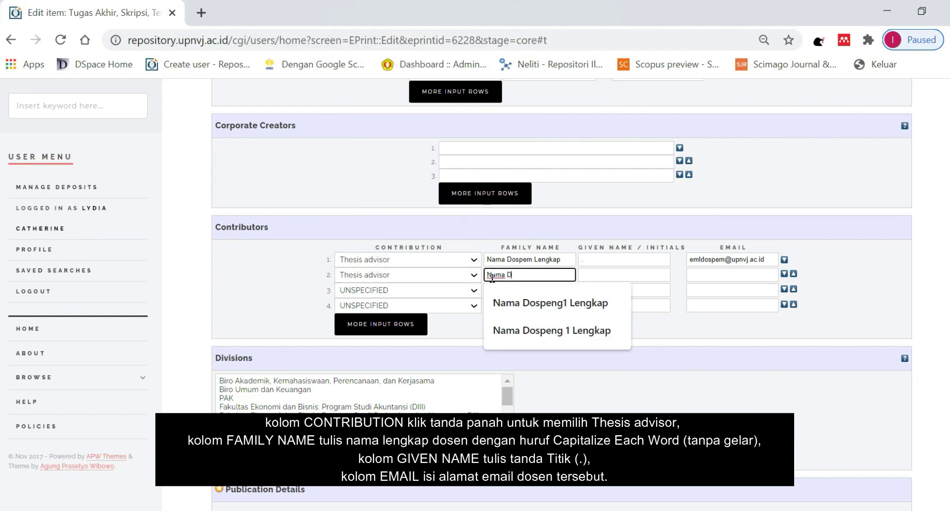
pyautogui.write('ospeng1 Lengkap')
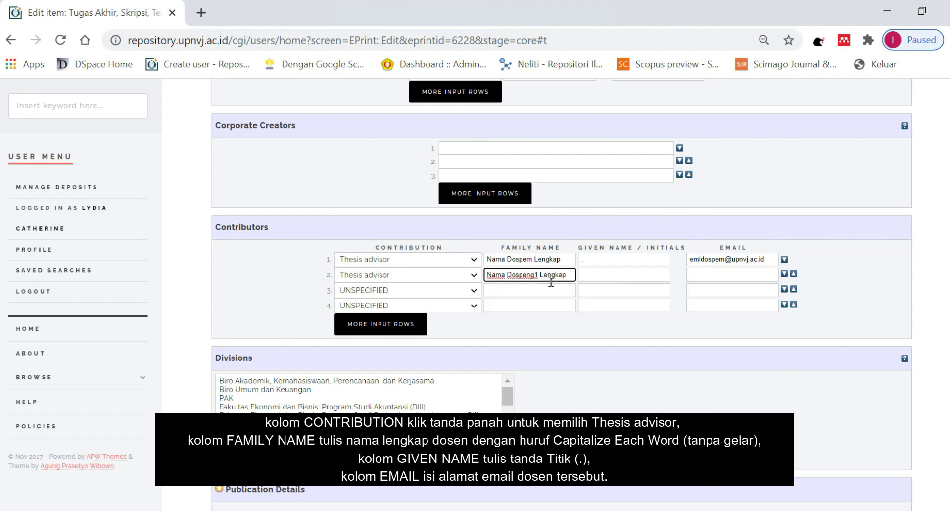
pyautogui.click(581, 275)
pyautogui.write('.')
pyautogui.press('Tab')
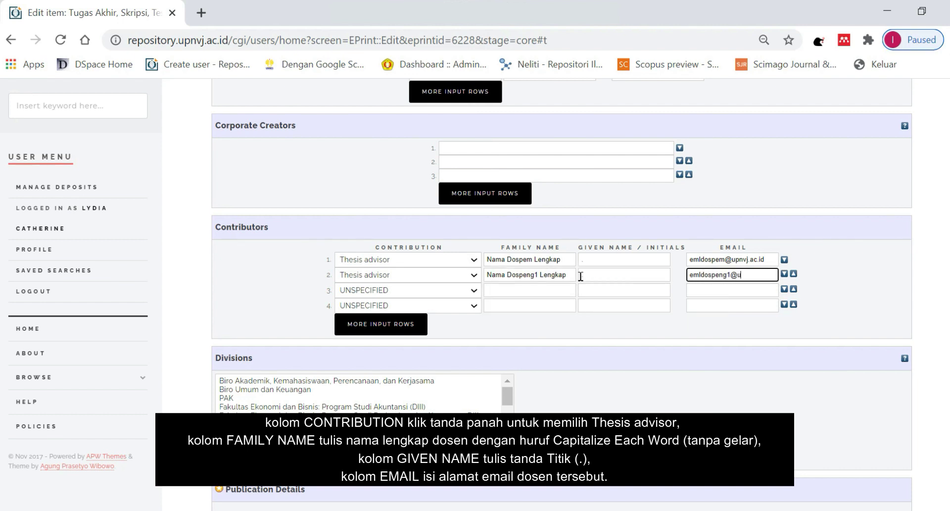
pyautogui.write('emldospeng1@upnvj.ac.id')
# Make contributor 3 a Thesis advisor with the second examiner's name, '.' and partial e-mail.
pyautogui.click(470, 290)
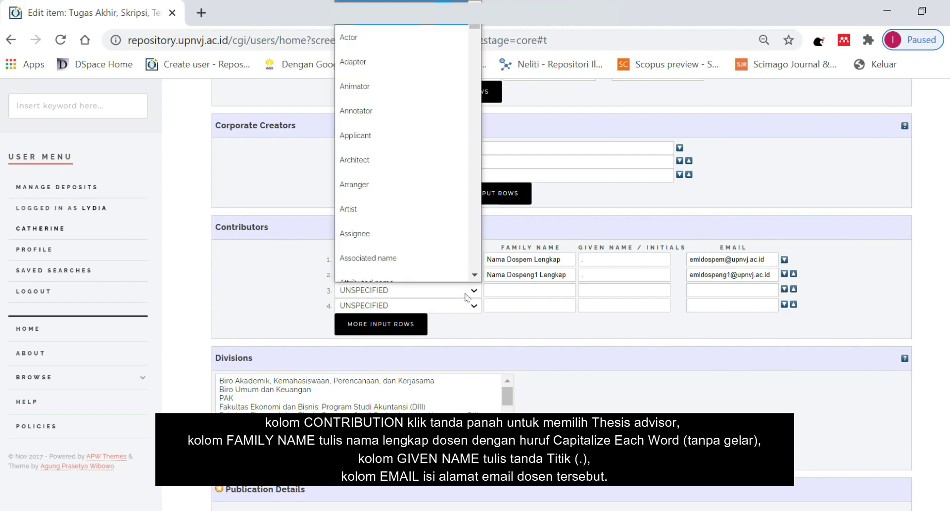
pyautogui.scroll(-15, 444, 235)
pyautogui.scroll(-10, 444, 235)
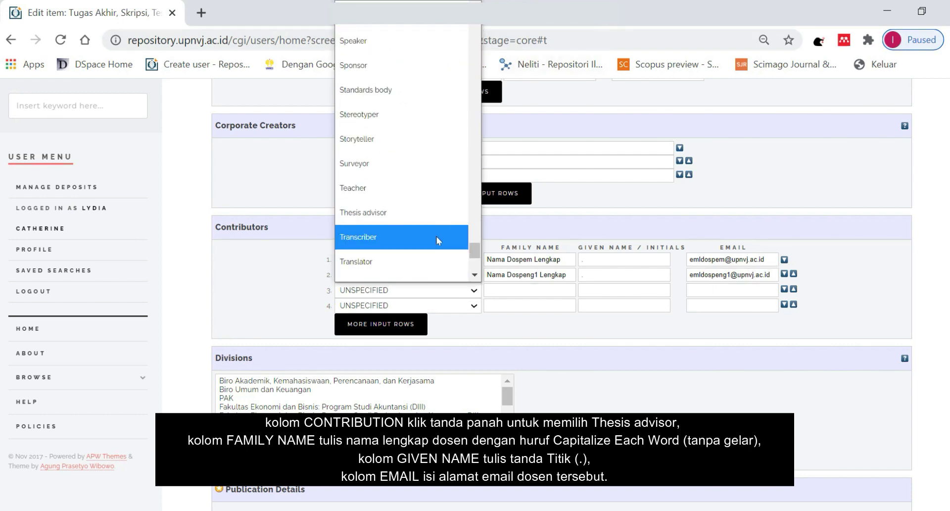
pyautogui.click(395, 211)
pyautogui.click(500, 292)
pyautogui.write('Nam')
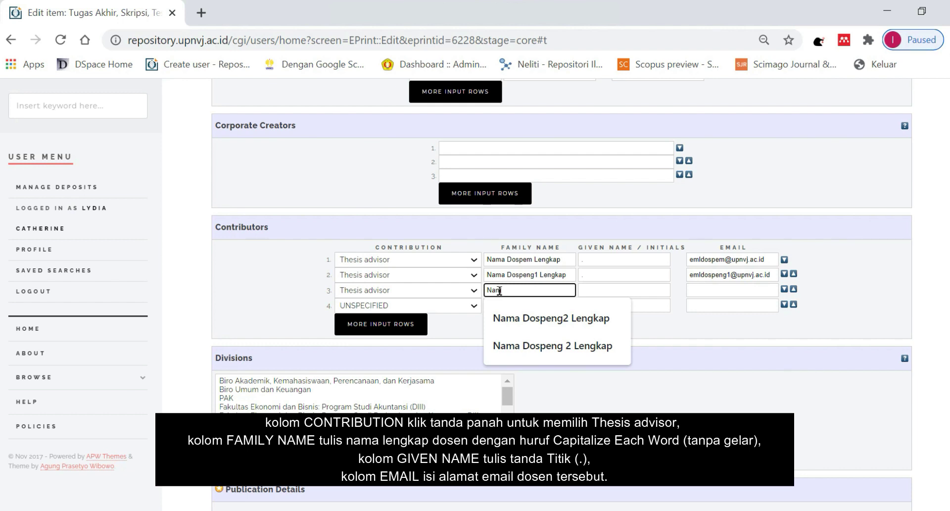
pyautogui.write('a Dospen2')
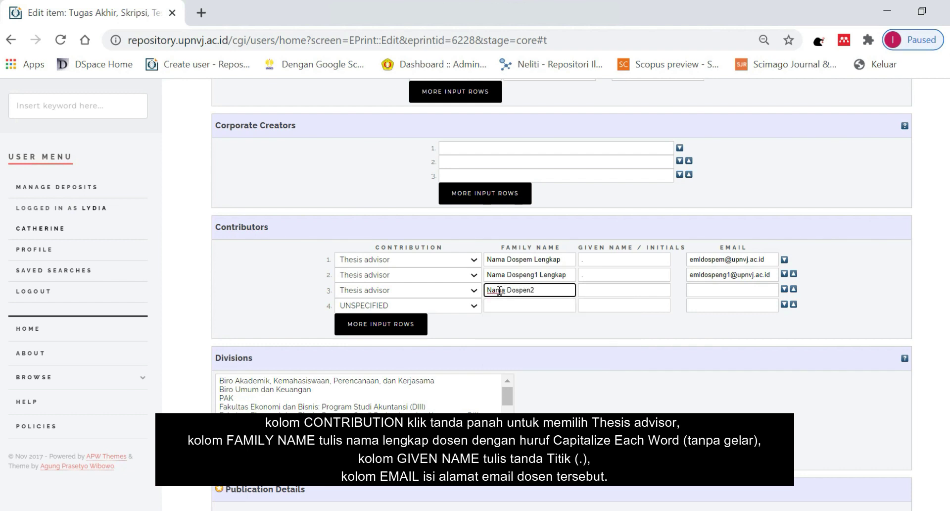
pyautogui.write(' Lengkap')
pyautogui.press('Tab')
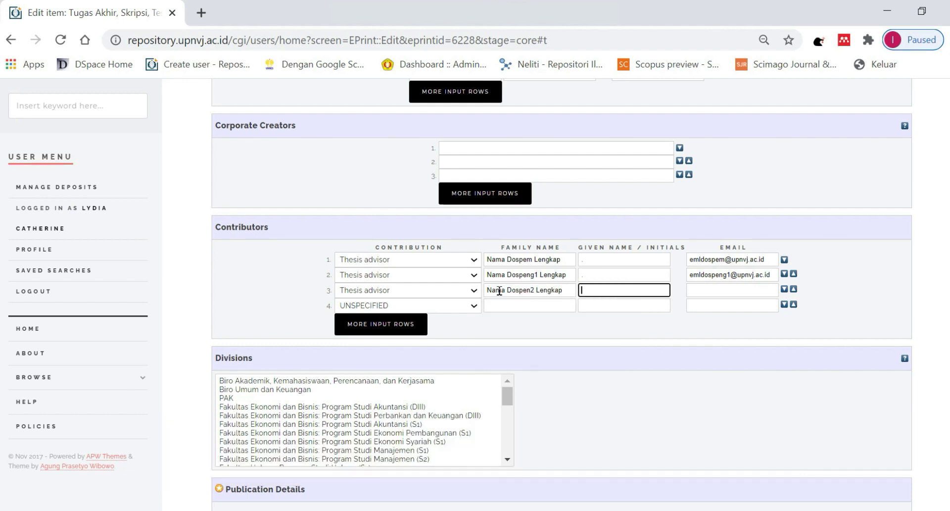
pyautogui.write('.')
pyautogui.press('Tab')
pyautogui.write('emldos')
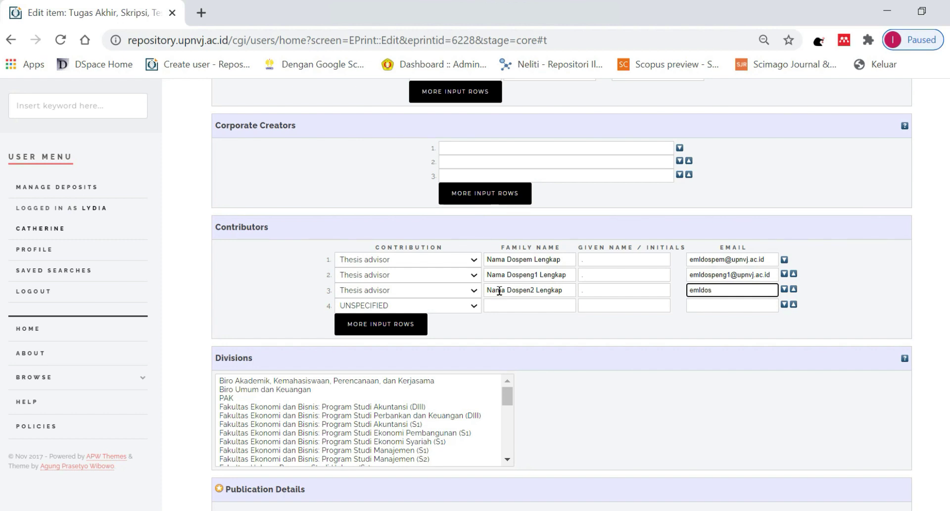
pyautogui.write('peng2@upnvj.ac.id')
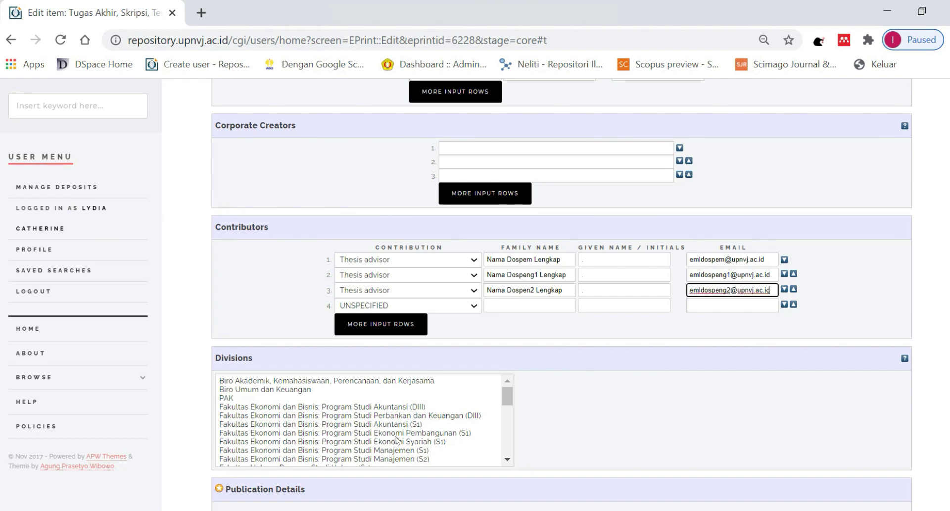
# Assign the item to the Informatika (S1) division and set its status to Published.
pyautogui.scroll(-3, 415, 434)
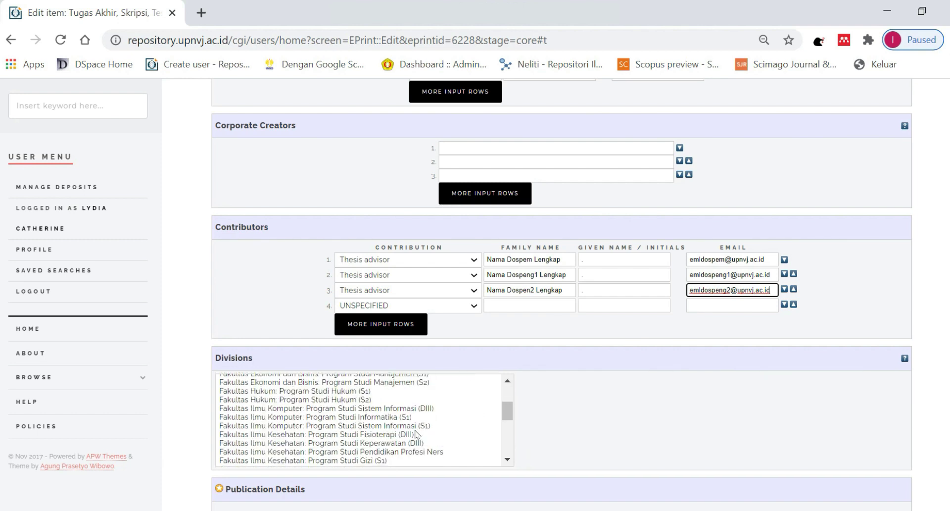
pyautogui.click(392, 420)
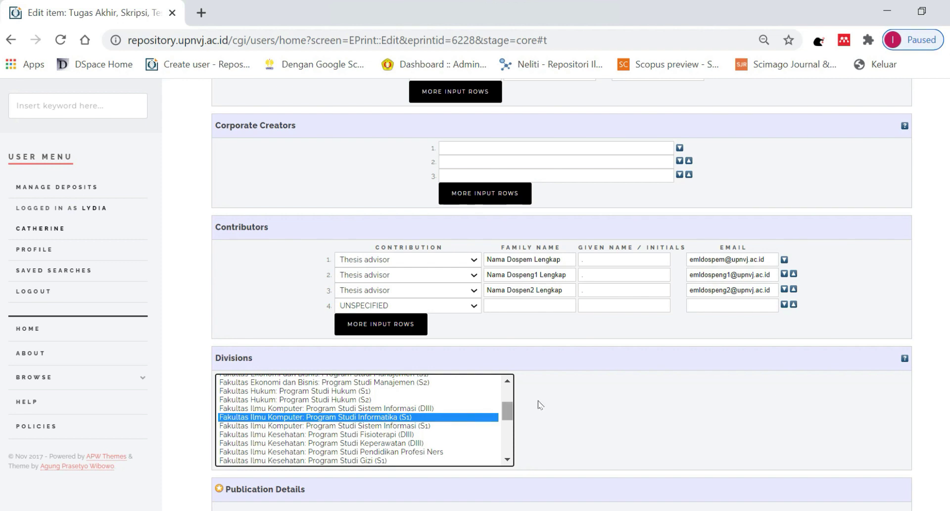
pyautogui.scroll(-2, 539, 404)
pyautogui.scroll(-2, 510, 405)
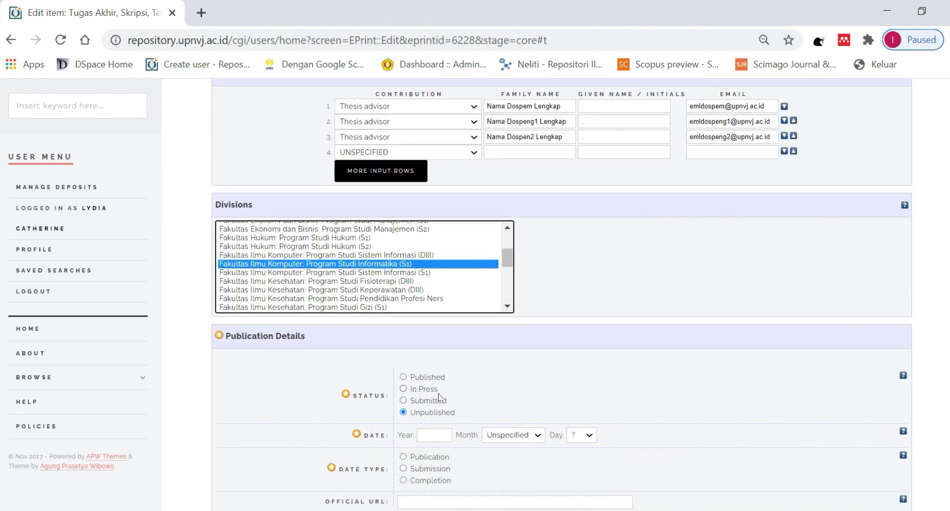
pyautogui.click(429, 377)
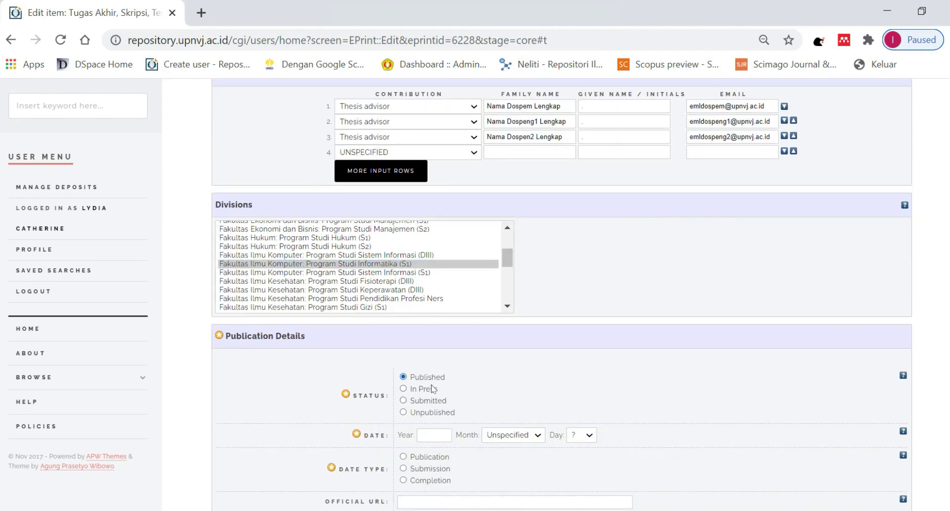
# Set the date to 2020, August, 02.
pyautogui.click(432, 436)
pyautogui.write('2020')
pyautogui.click(497, 436)
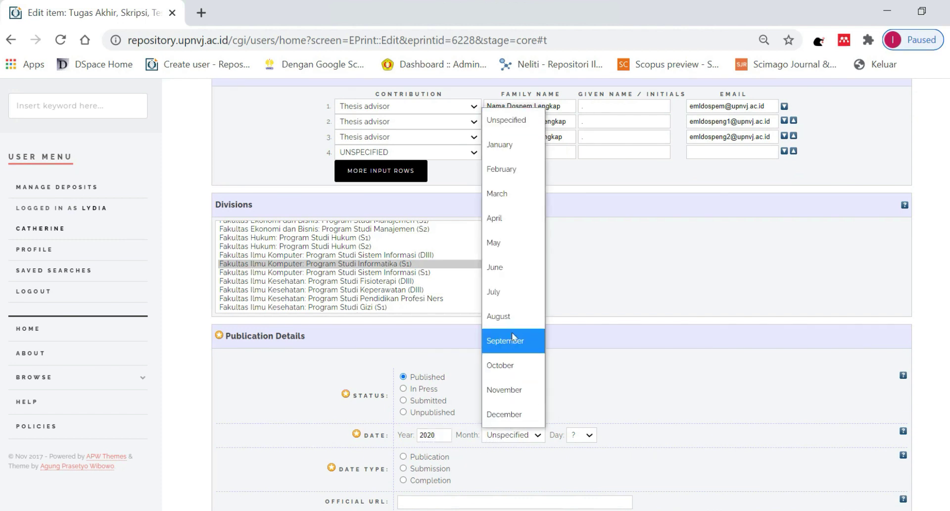
pyautogui.click(513, 319)
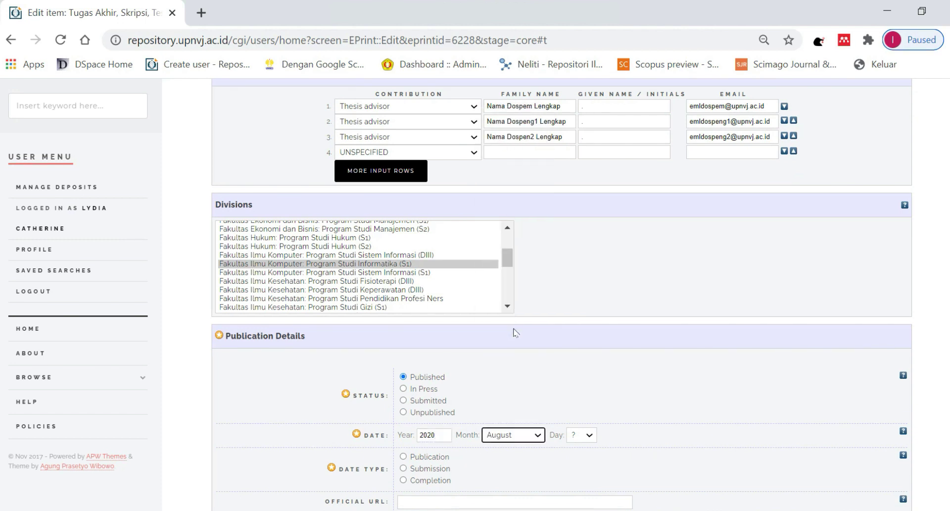
pyautogui.click(589, 435)
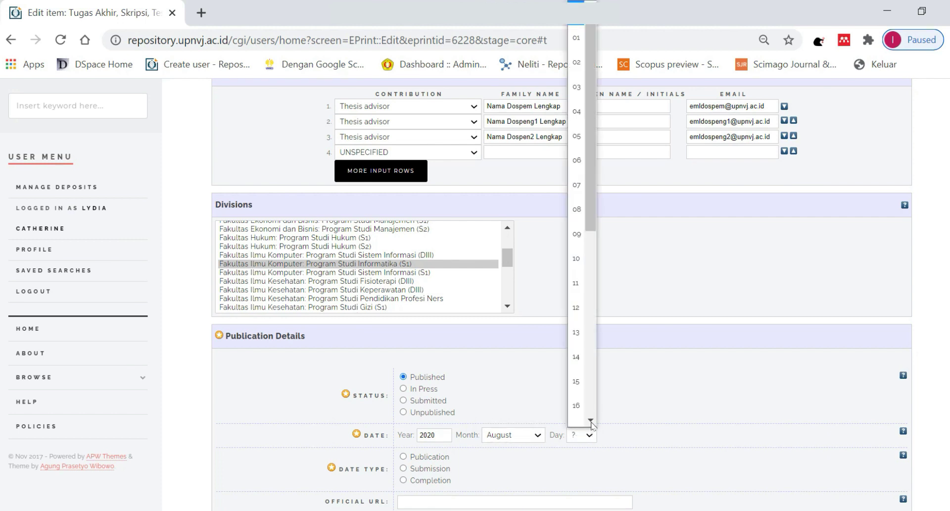
pyautogui.click(577, 62)
pyautogui.scroll(-2, 610, 352)
pyautogui.scroll(-3, 610, 352)
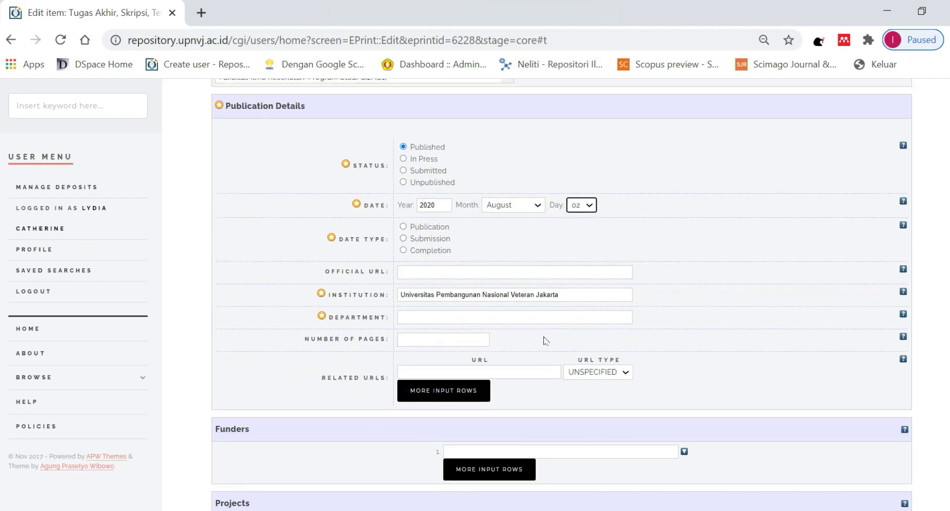
# Mark the date as Publication, add the repository URL, department Fakultas Ilmu Komputer, and 143 pages.
pyautogui.click(413, 228)
pyautogui.click(416, 271)
pyautogui.write('HT')
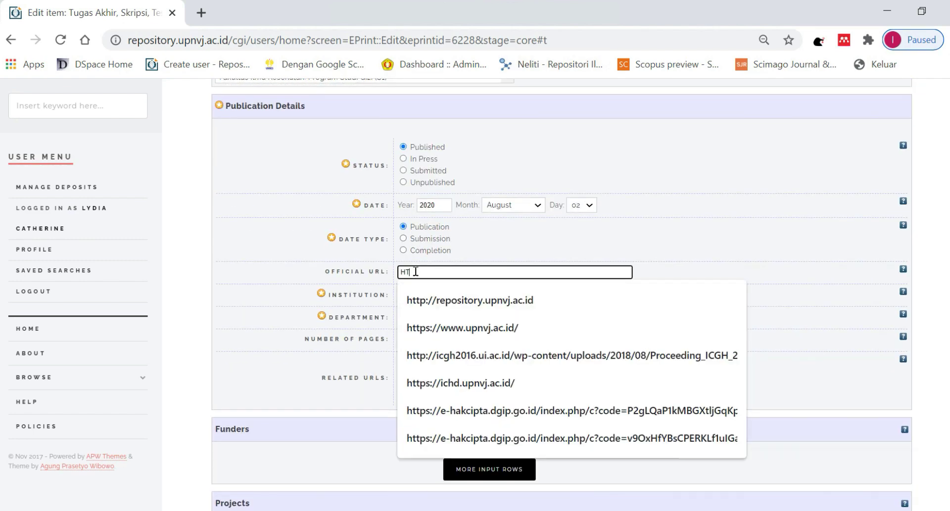
pyautogui.write('TP://')
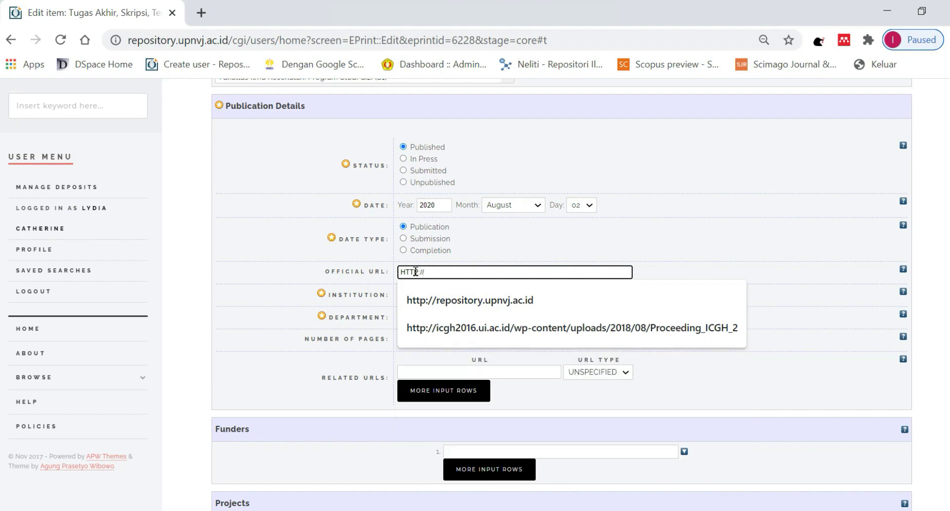
pyautogui.write('REPOSITORY.UPNVJ.AC.ID')
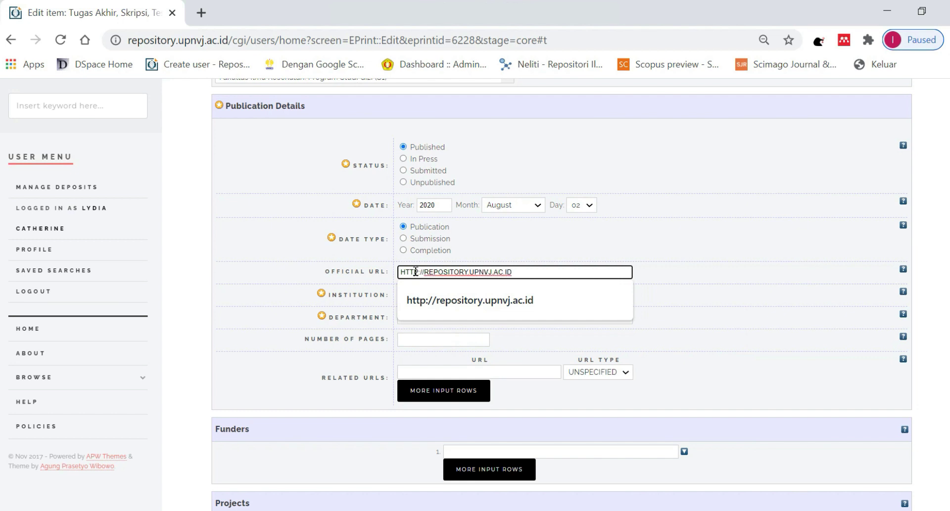
pyautogui.click(429, 298)
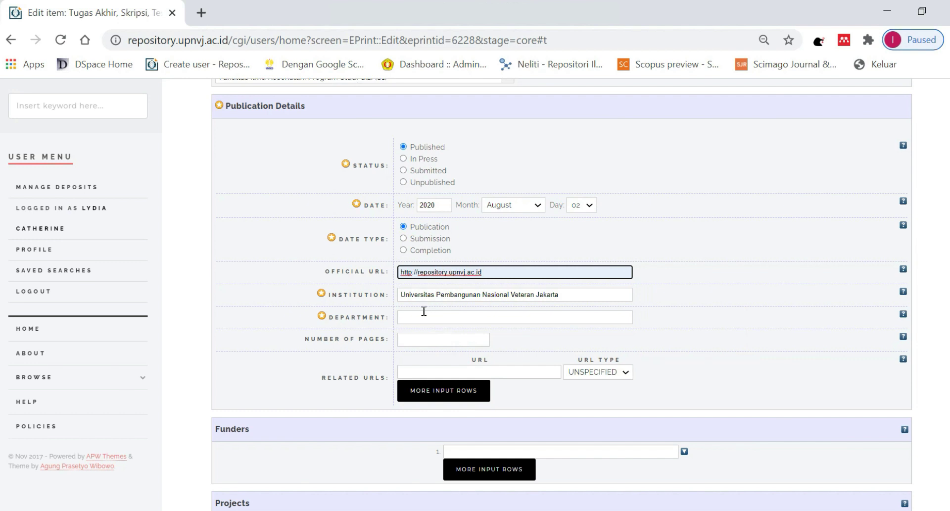
pyautogui.click(423, 317)
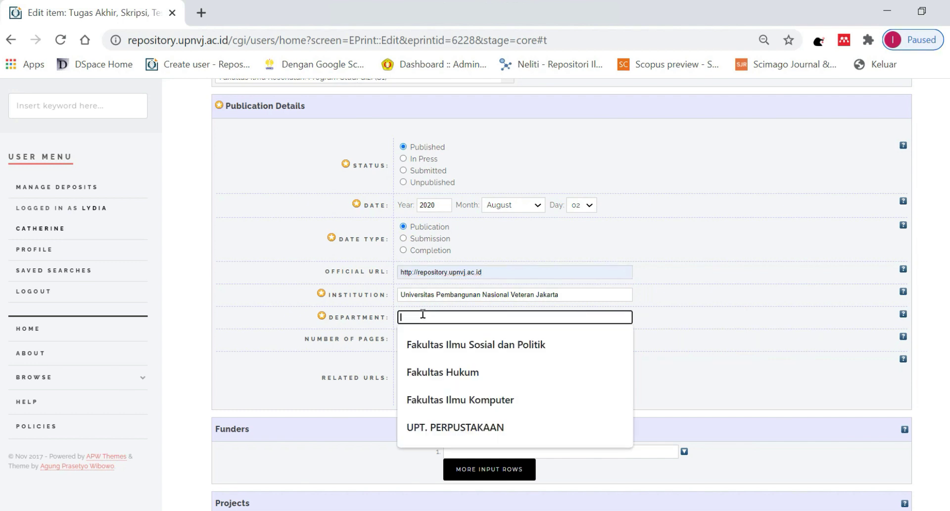
pyautogui.write('Faku')
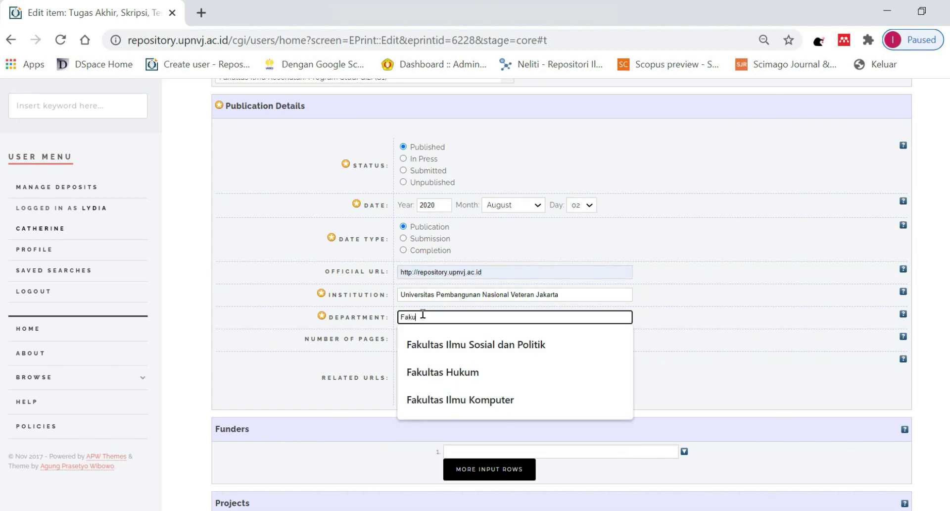
pyautogui.write('ltas Ilmu')
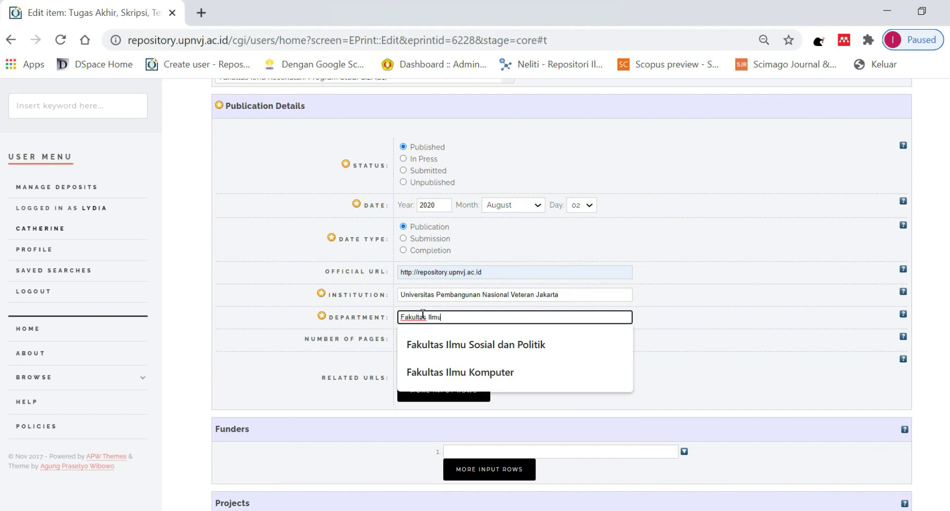
pyautogui.write(' Kom')
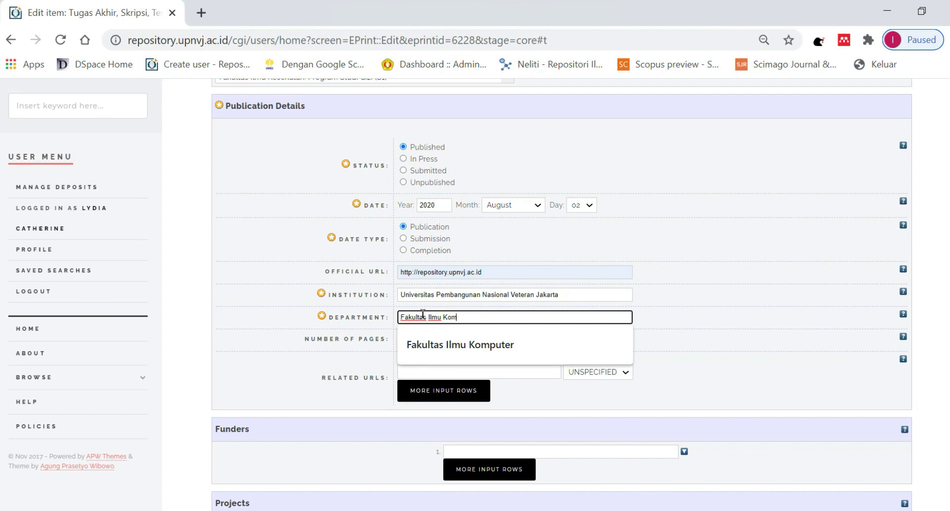
pyautogui.write('puter')
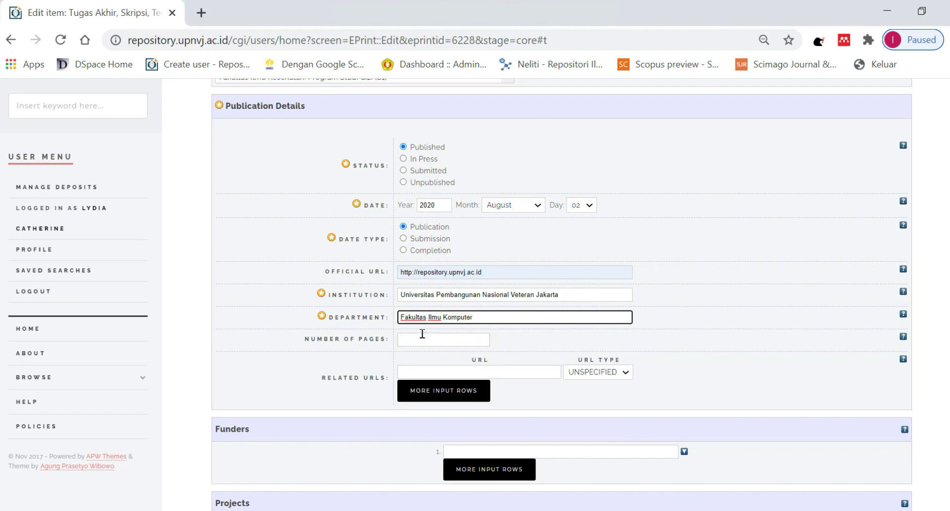
pyautogui.click(420, 338)
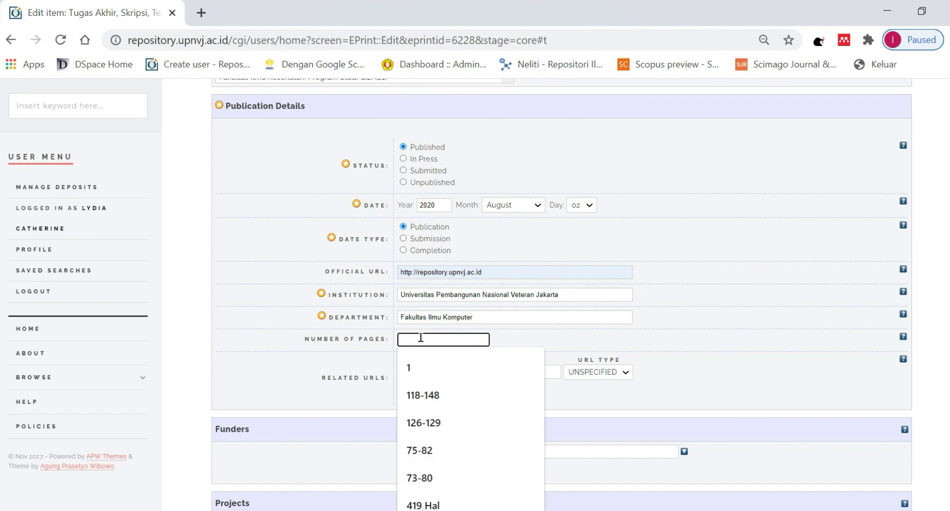
pyautogui.write('143')
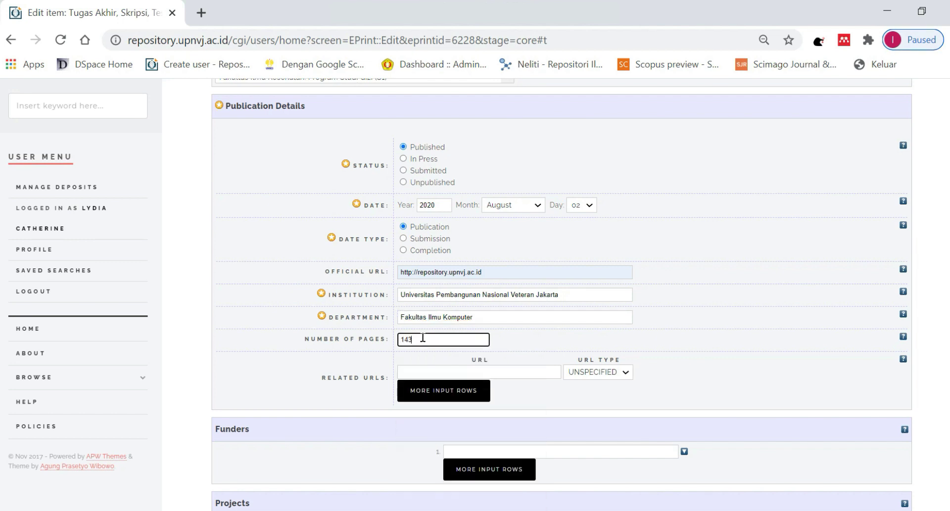
pyautogui.click(473, 370)
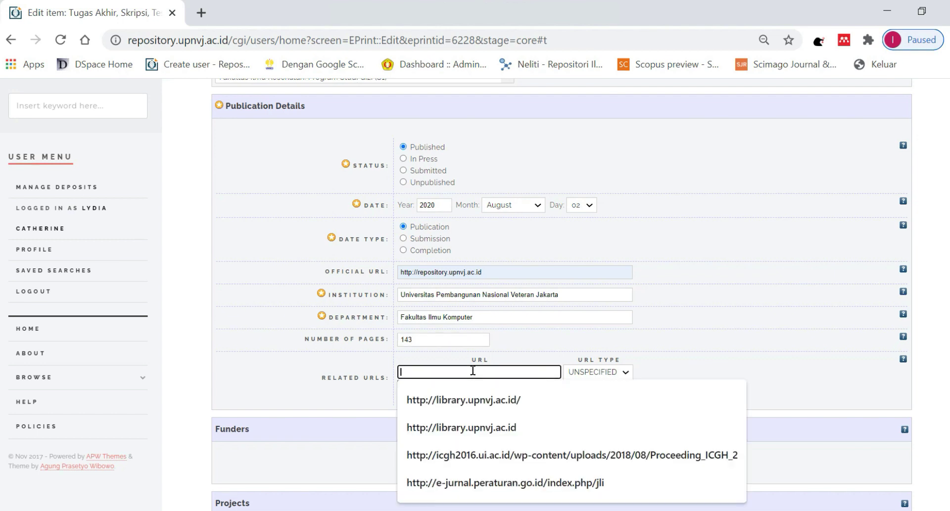
pyautogui.write('http:')
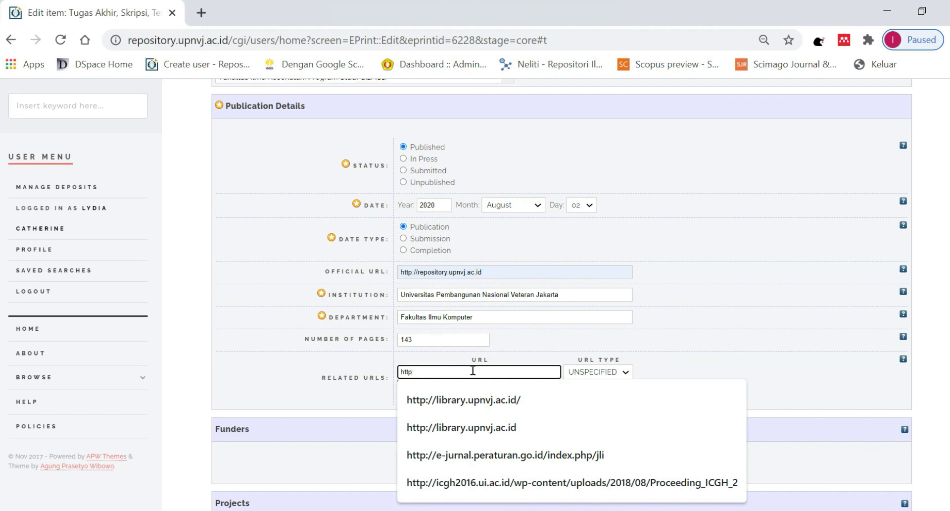
pyautogui.write('//library.upnvj.ac.id')
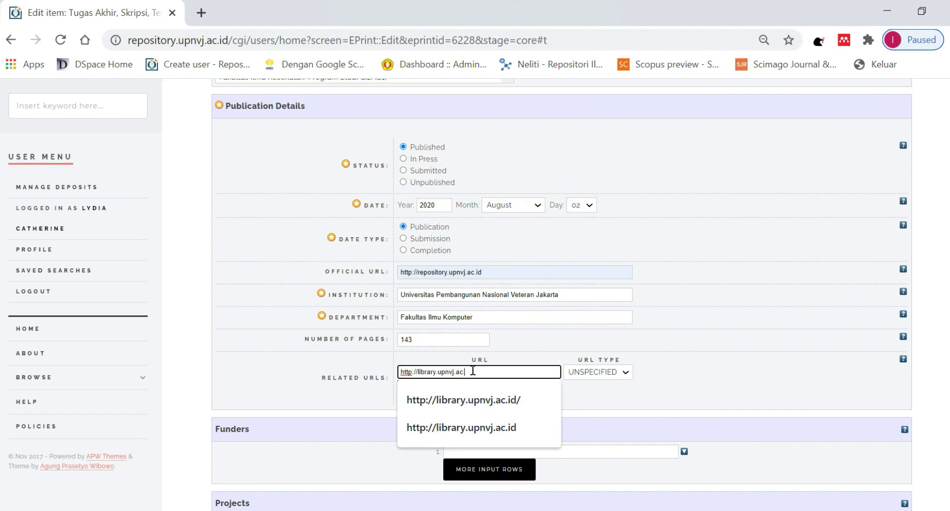
pyautogui.click(584, 373)
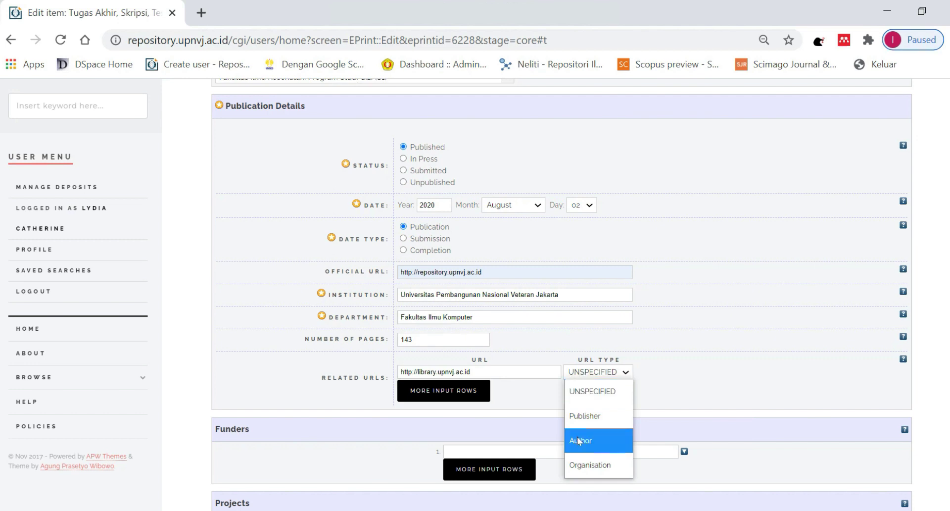
pyautogui.click(577, 464)
pyautogui.scroll(-3, 514, 328)
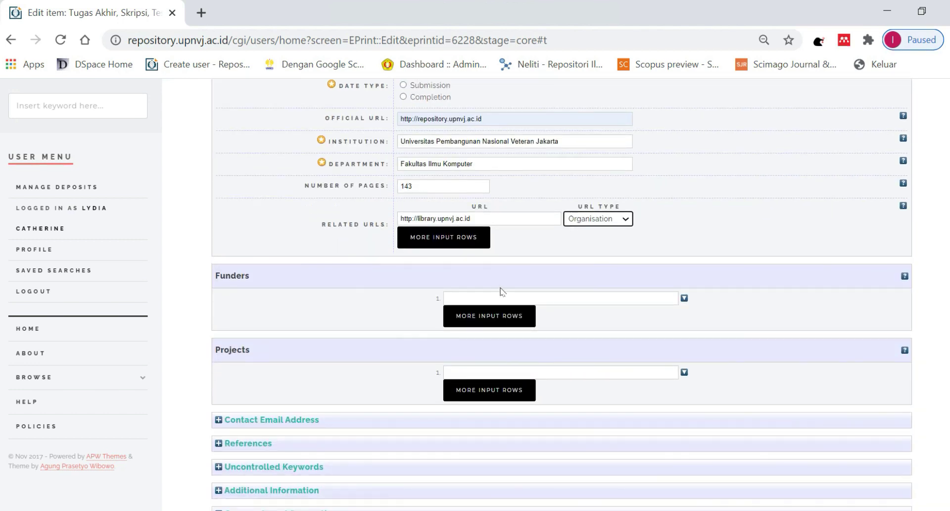
pyautogui.scroll(-1, 465, 285)
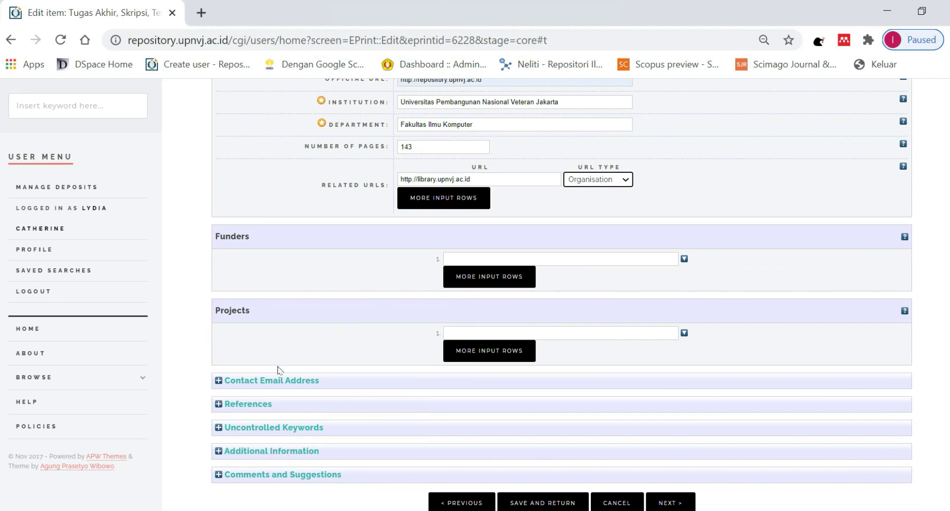
# Expand Uncontrolled Keywords and copy 'Repository, Independent' from the Word document.
pyautogui.click(218, 428)
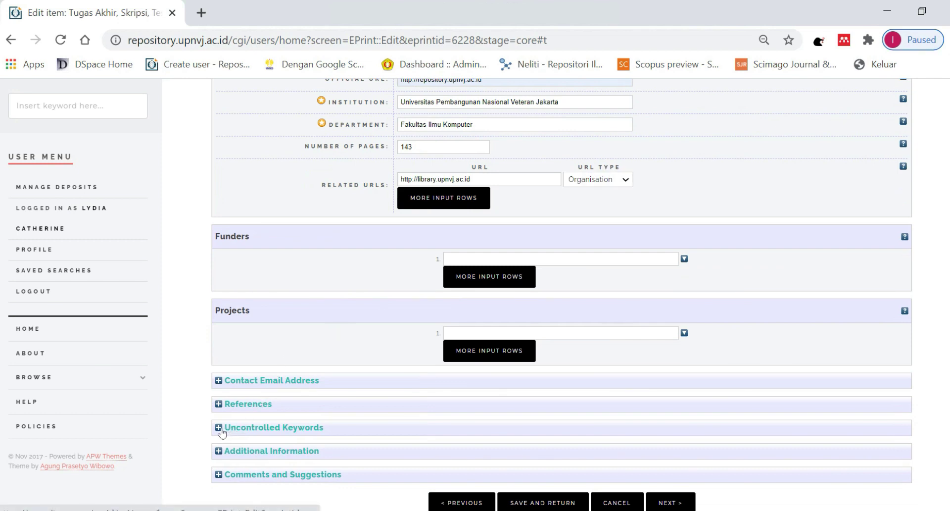
pyautogui.click(468, 462)
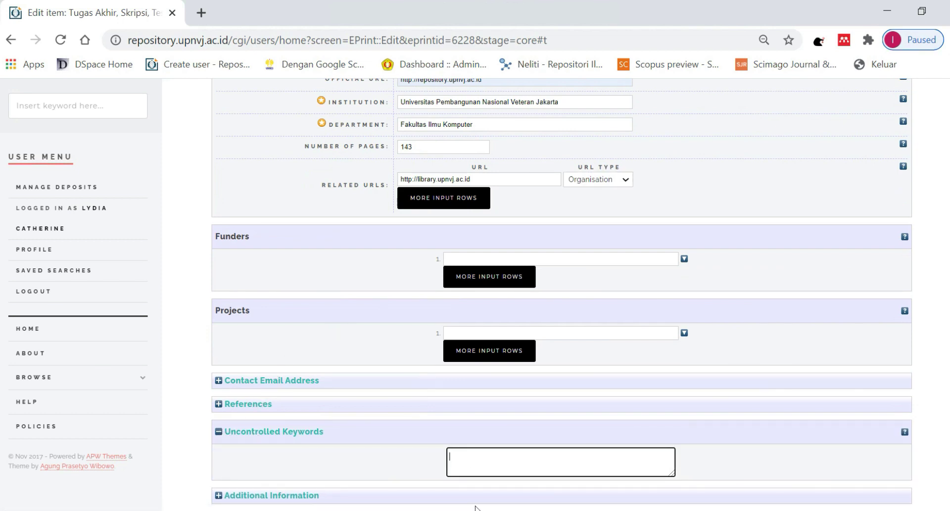
pyautogui.hotkey('alt', 'Tab')
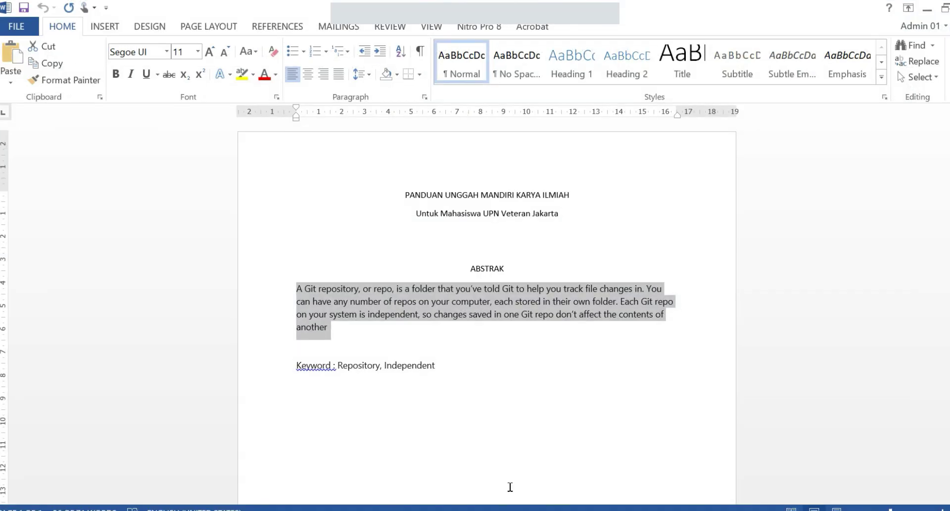
pyautogui.click(448, 367)
pyautogui.moveTo(435, 366); pyautogui.dragTo(353, 377)
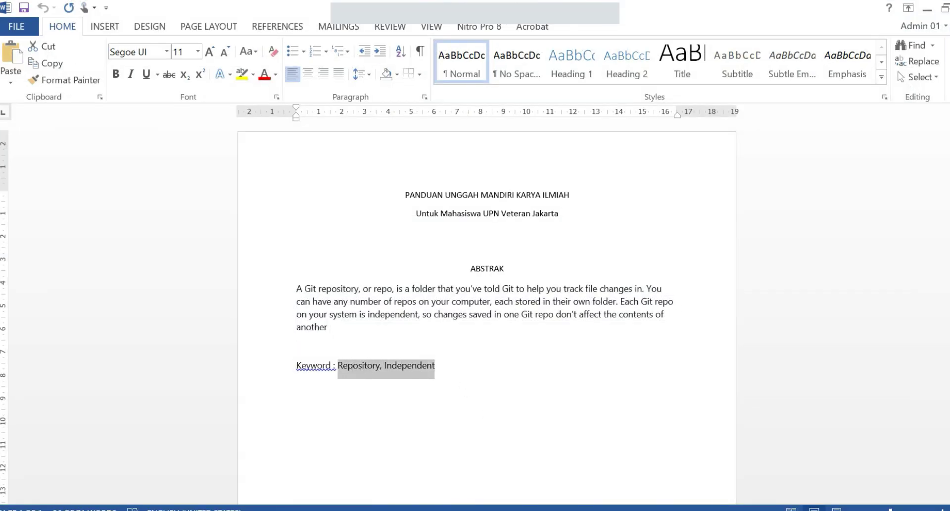
pyautogui.hotkey('ctrl', 'c')
pyautogui.click(927, 9)
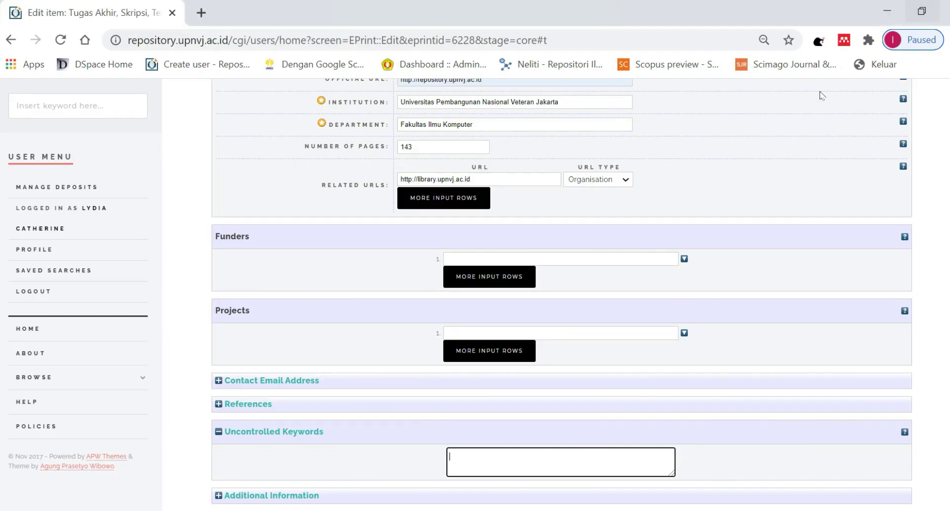
# Paste 'Repository, Independent' into Uncontrolled Keywords.
pyautogui.click(519, 461)
pyautogui.rightClick(518, 462)
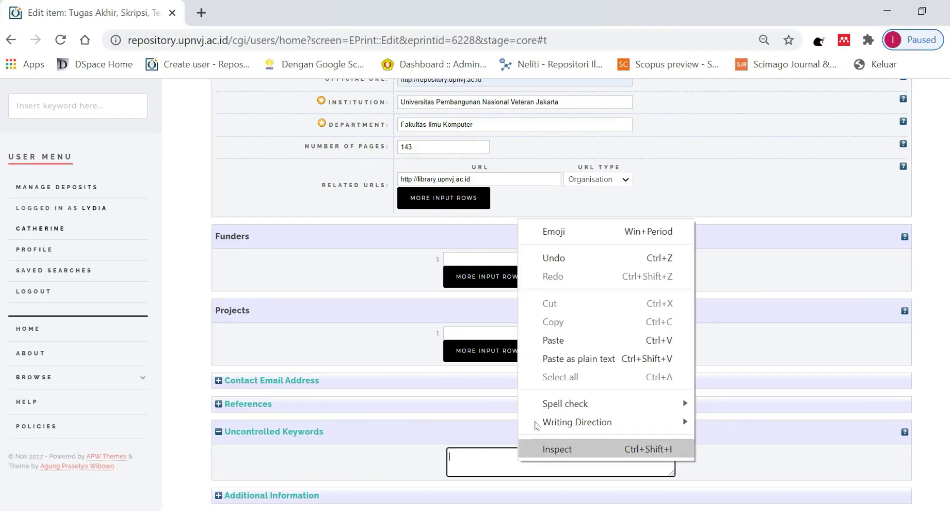
pyautogui.click(565, 340)
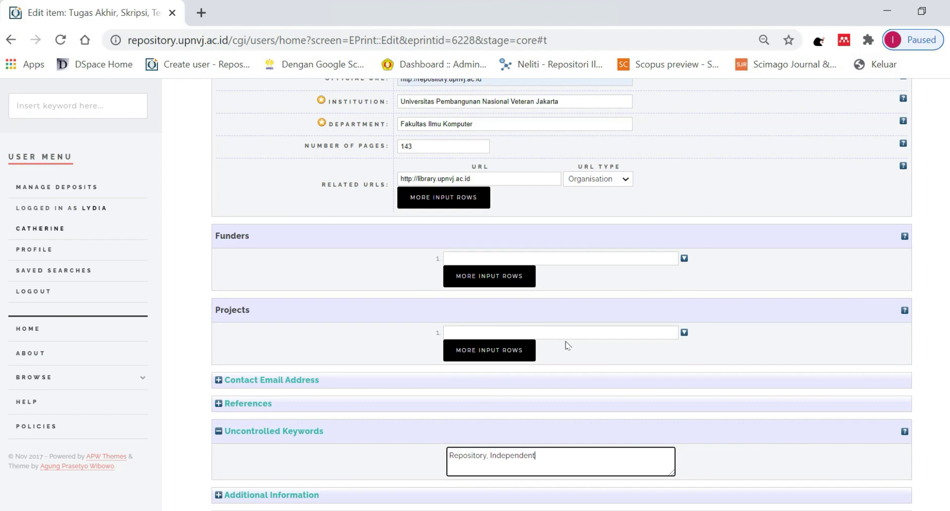
pyautogui.scroll(-1, 568, 345)
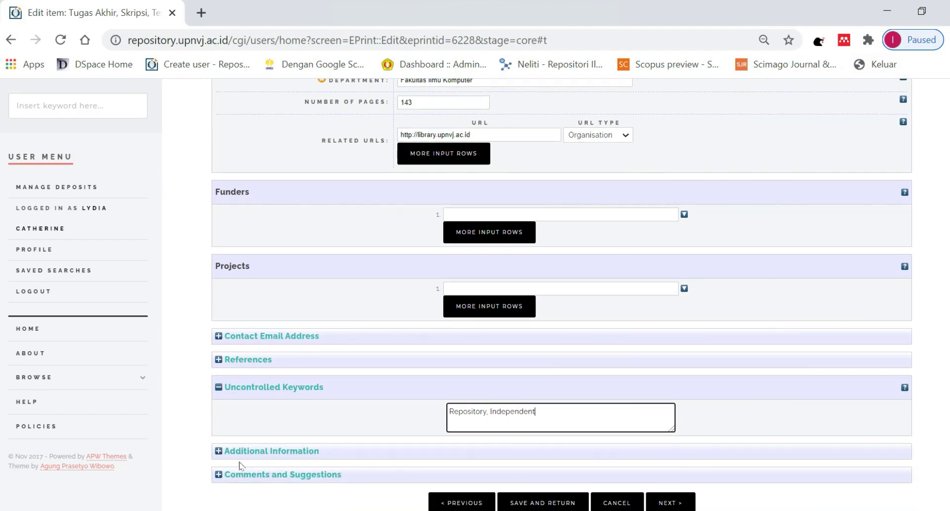
# Write call number, supervisor, Penguji 1 and Penguji 2 lines in Additional Information, then continue.
pyautogui.click(218, 451)
pyautogui.scroll(-1, 442, 372)
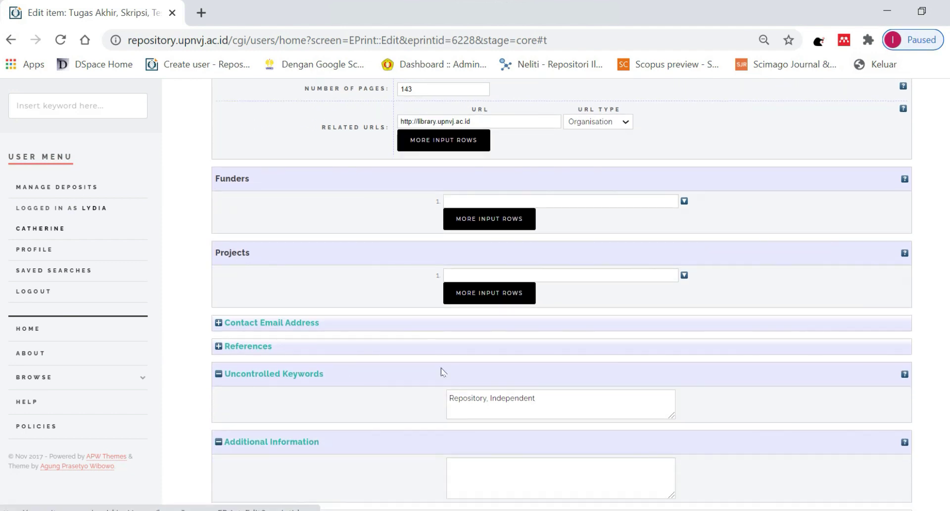
pyautogui.scroll(-1, 442, 371)
pyautogui.click(468, 433)
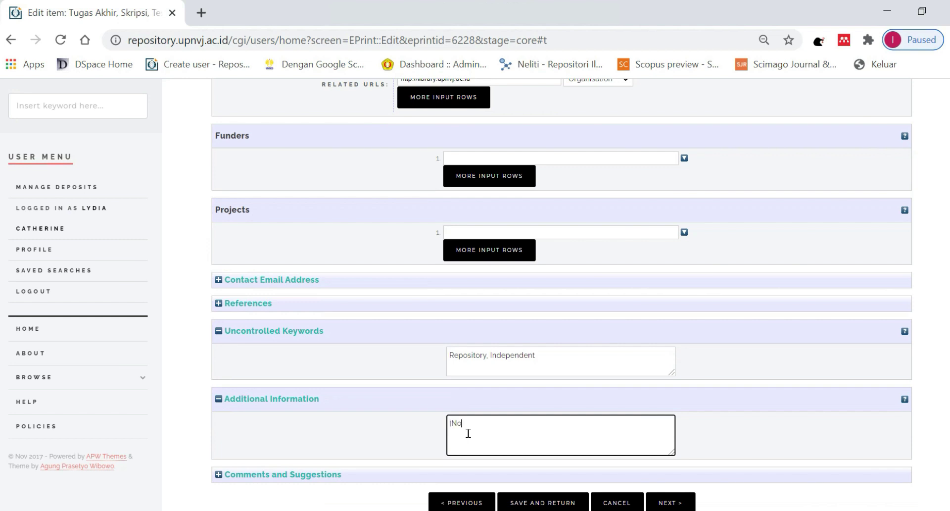
pyautogui.write('[No. Pangg')
pyautogui.write('il : NIM MH')
pyautogui.write('hasiswa')
pyautogui.write('[Pembimbing ')
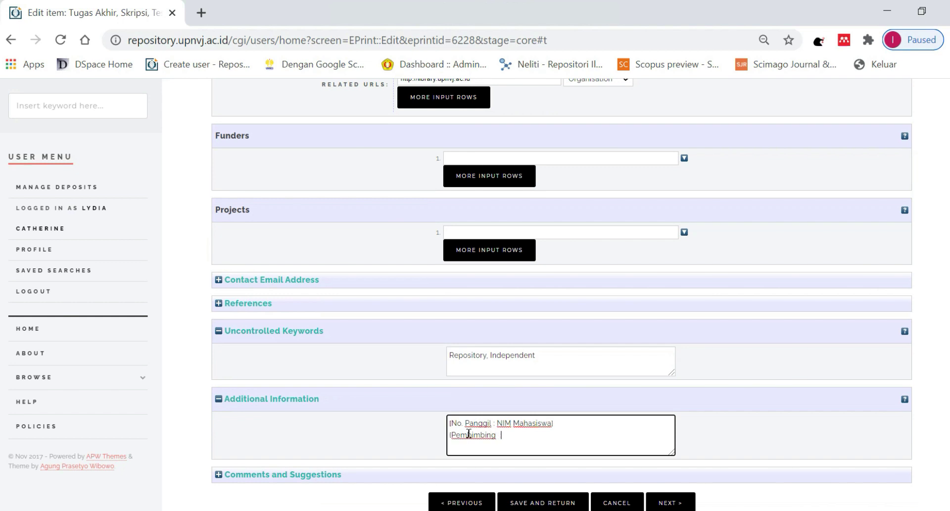
pyautogui.write(': Nama Dosen Pembimb')
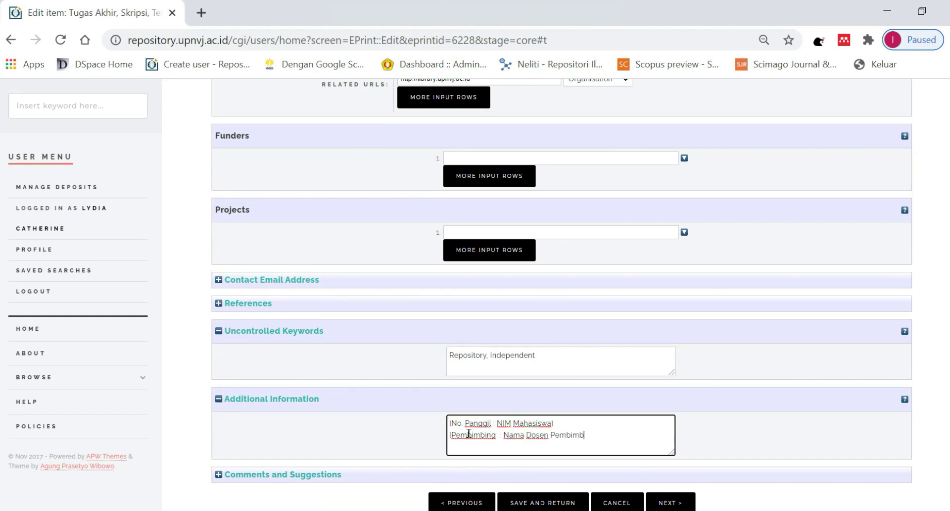
pyautogui.write('ing[Penguji 1 : Nama ')
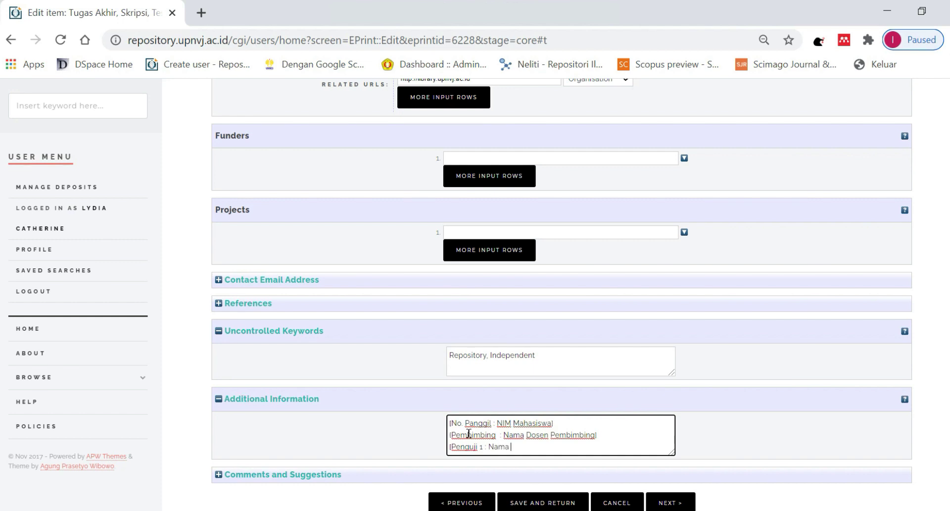
pyautogui.write('Dosen Penguji 1]')
pyautogui.press('Return')
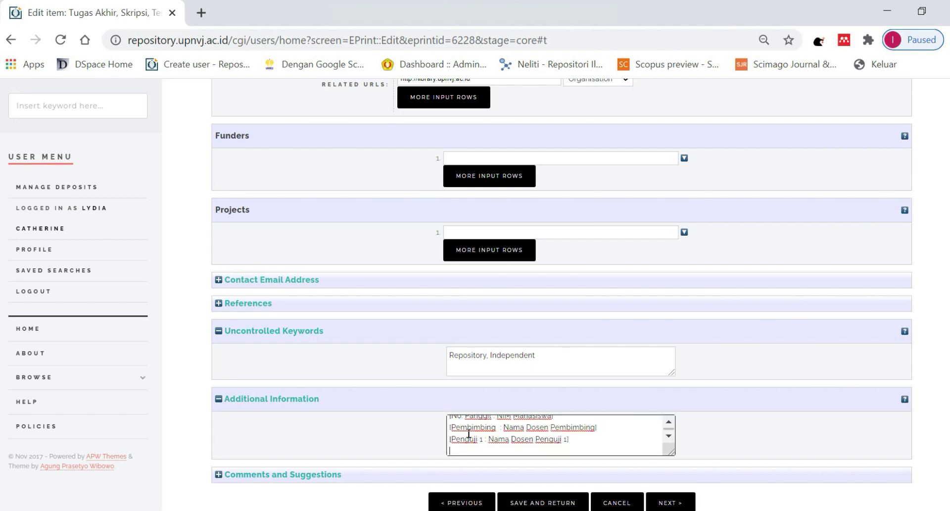
pyautogui.write('[Penguji 2 : Nama Dosen Pe')
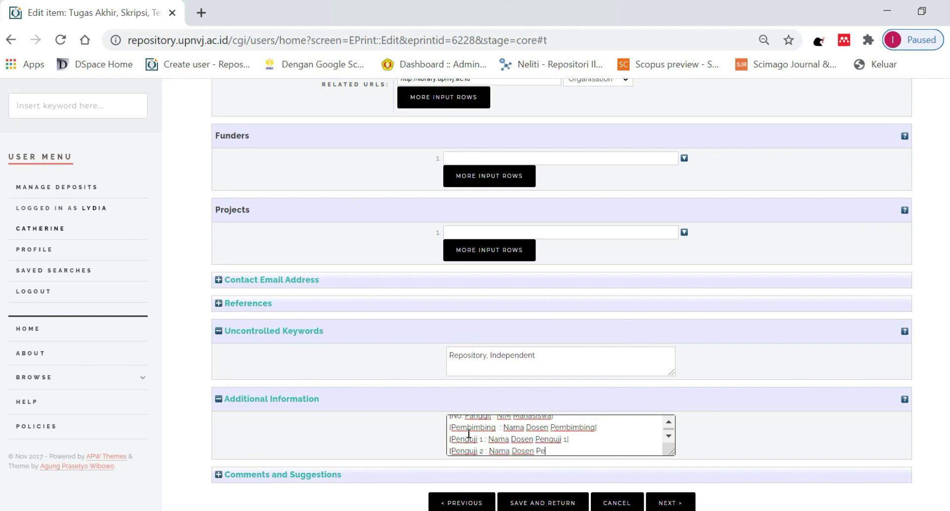
pyautogui.write('nguji 2]')
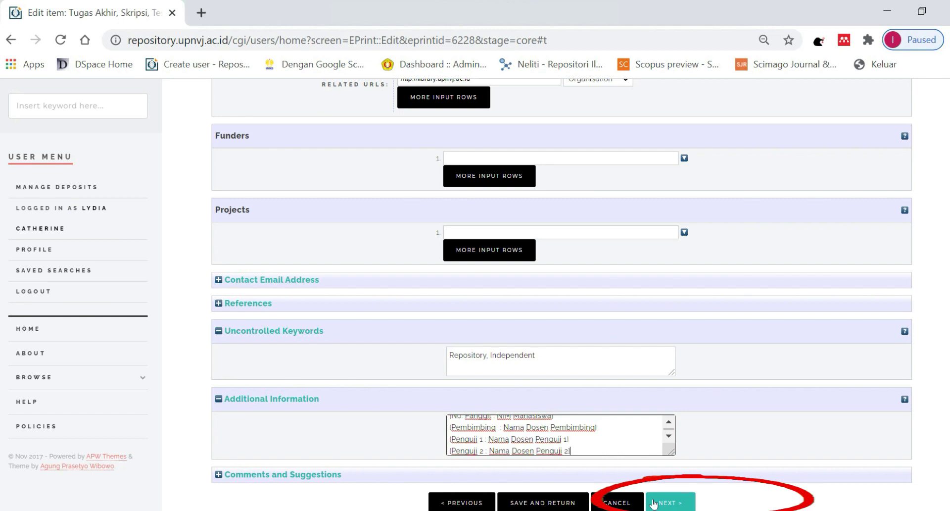
pyautogui.click(653, 503)
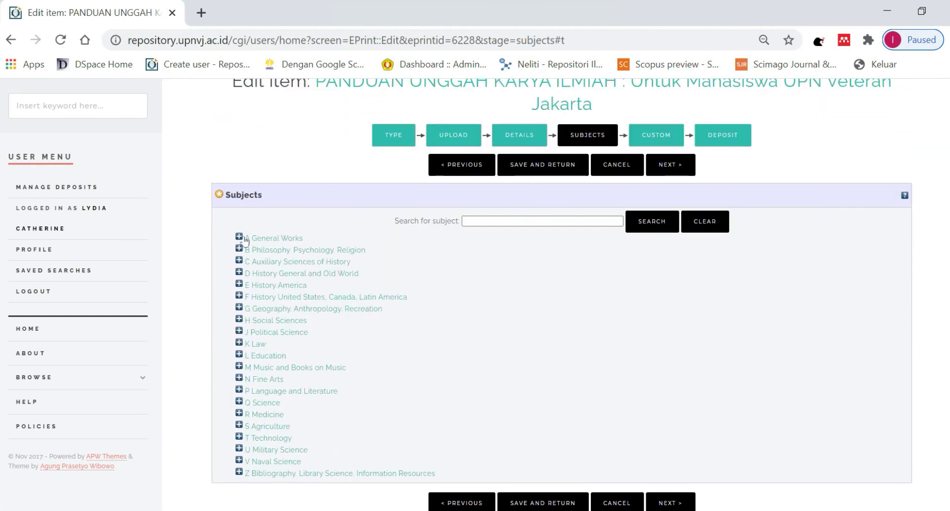
# Add subject Z719 Libraries (General) from Z Bibliography, Library Science, then proceed to Custom.
pyautogui.click(239, 237)
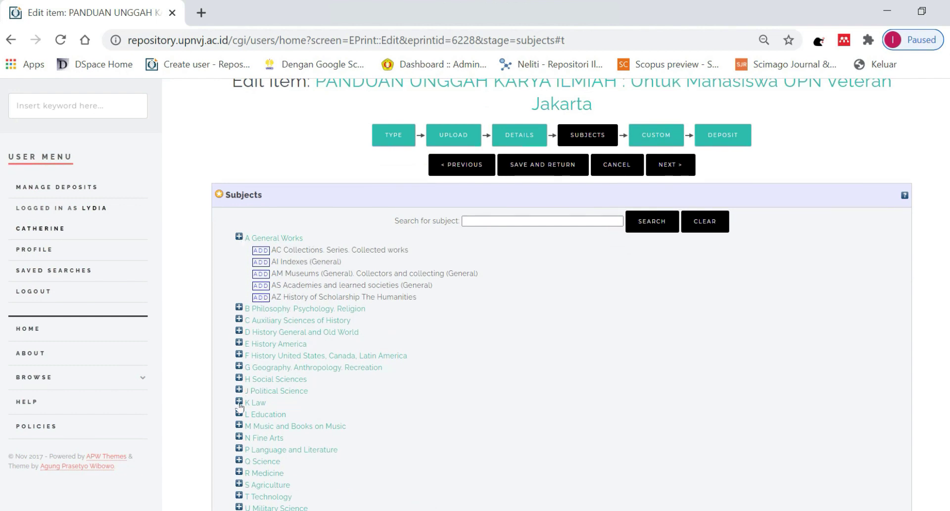
pyautogui.click(239, 238)
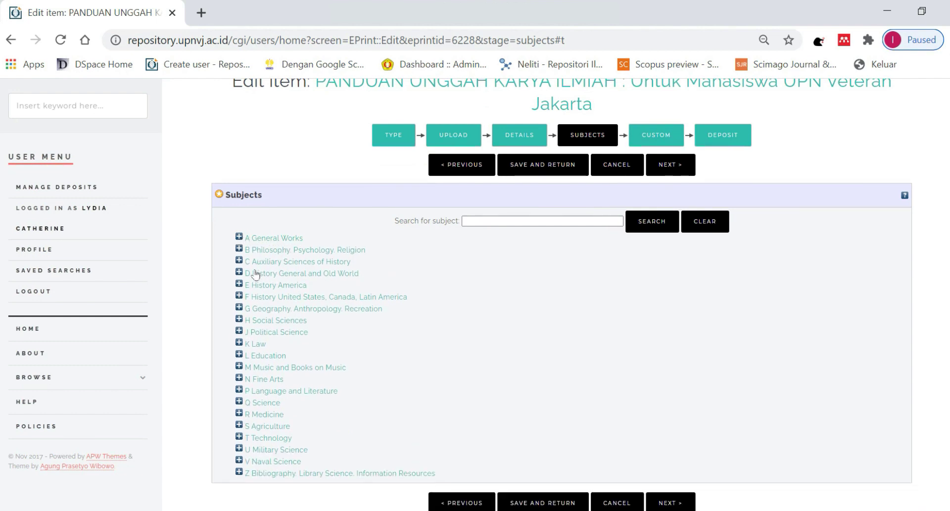
pyautogui.click(238, 331)
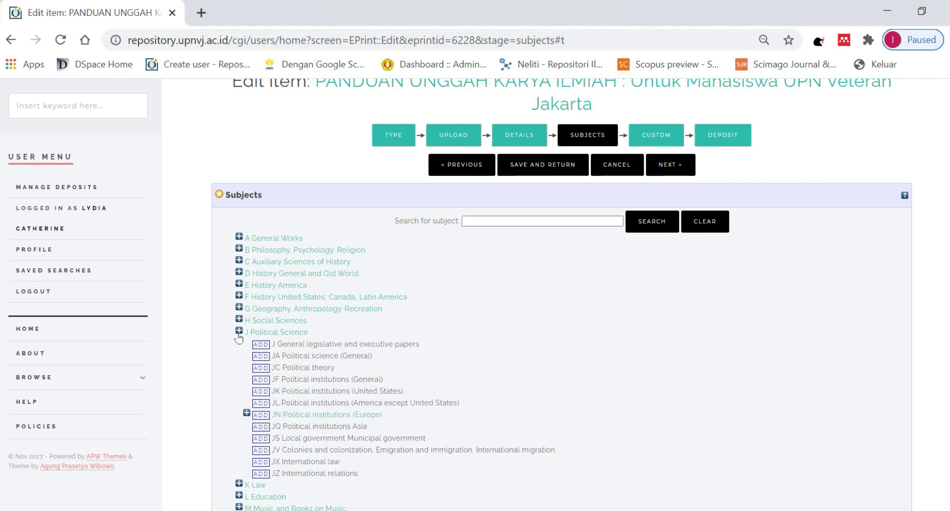
pyautogui.click(238, 331)
pyautogui.click(239, 472)
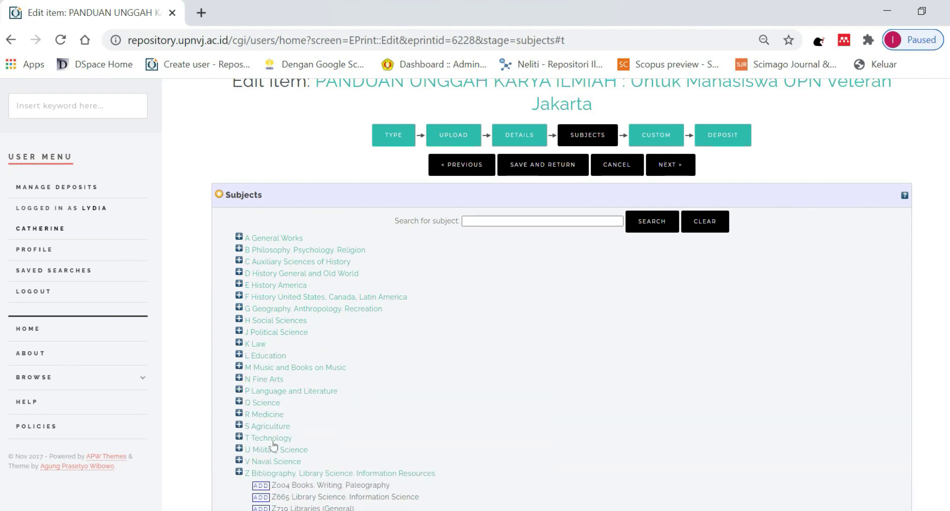
pyautogui.scroll(-1, 274, 444)
pyautogui.click(261, 461)
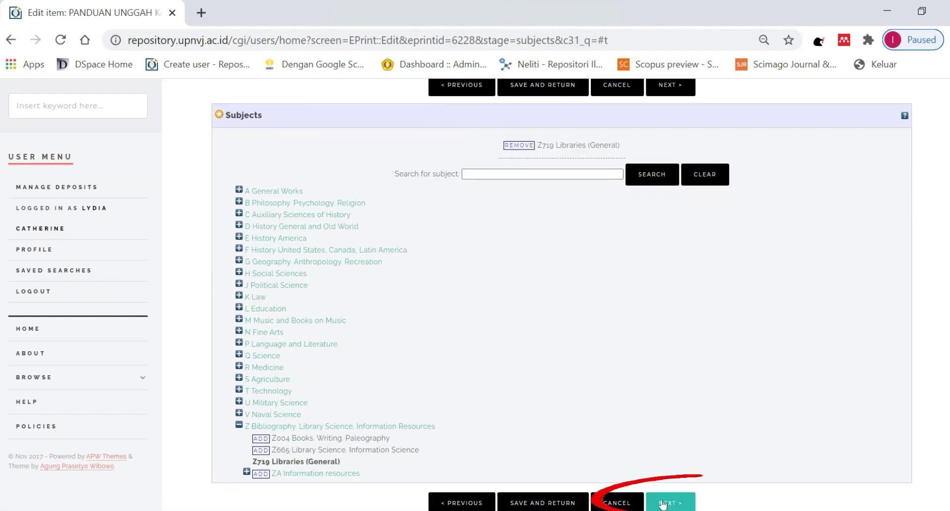
pyautogui.click(662, 503)
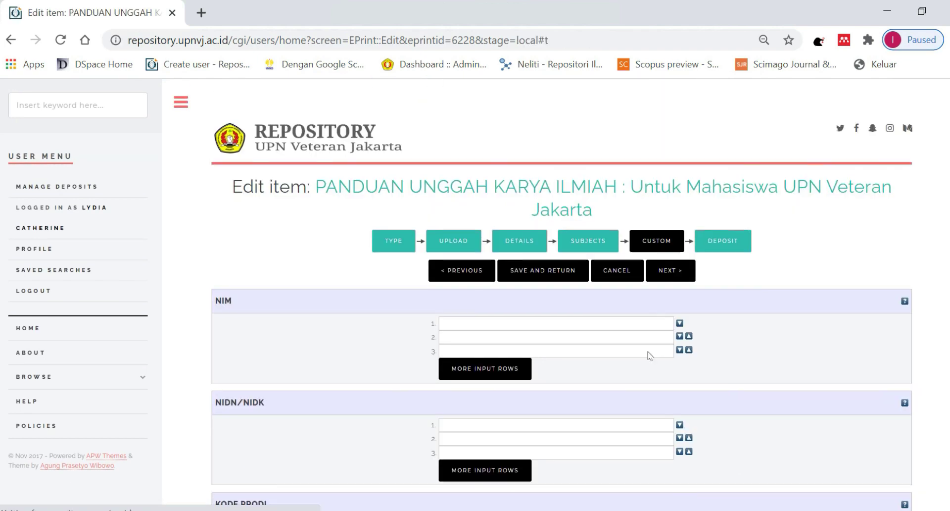
# Leave the NIM field's suggestions dismissed and advance to the Deposit stage.
pyautogui.scroll(-1, 650, 355)
pyautogui.click(475, 270)
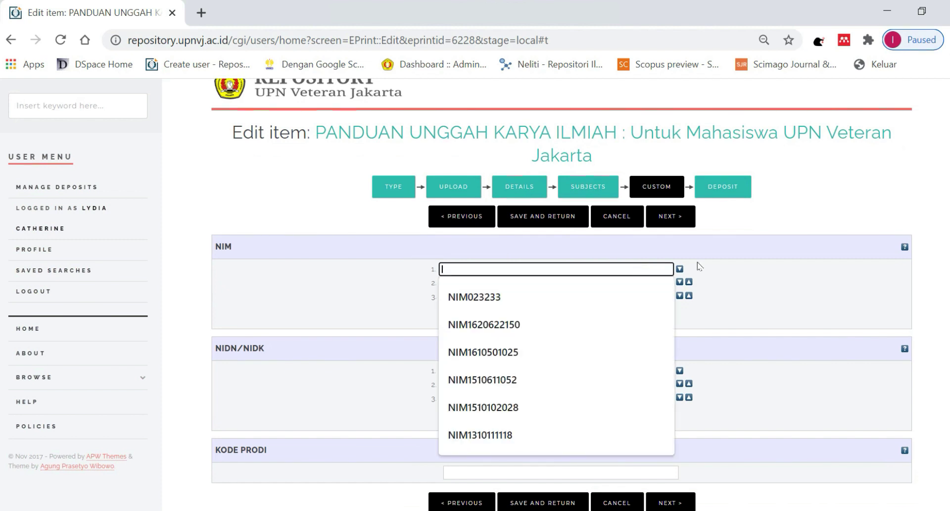
pyautogui.click(785, 263)
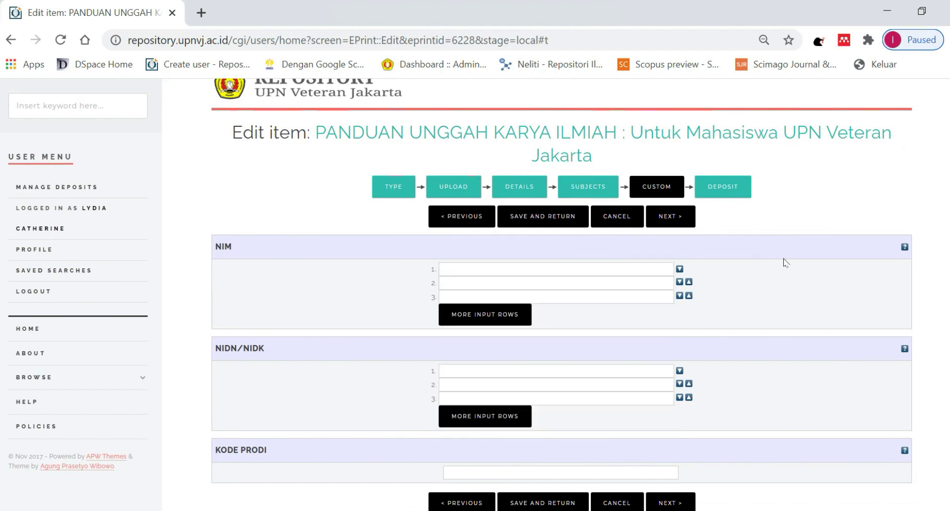
pyautogui.click(667, 504)
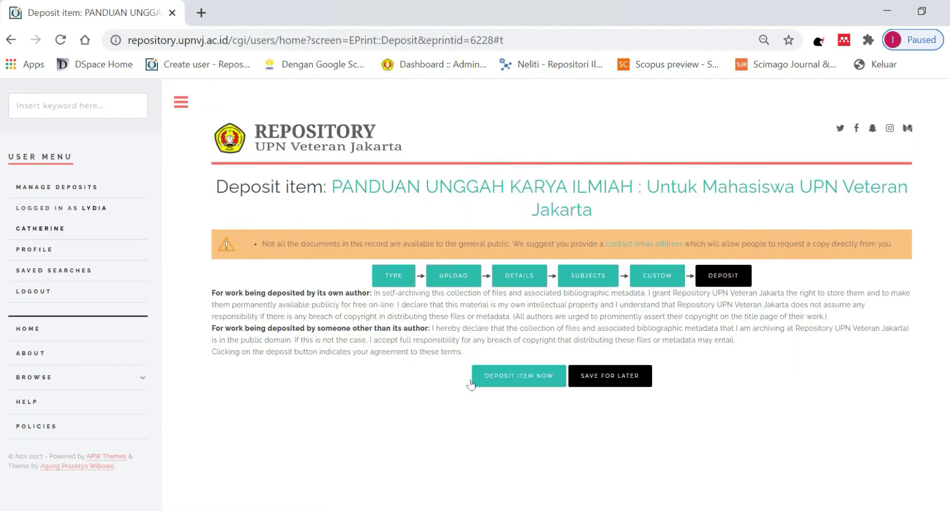
# Review the Type, Upload, Details, Subjects and Custom stages, returning to Deposit.
pyautogui.click(394, 275)
pyautogui.scroll(-6, 516, 309)
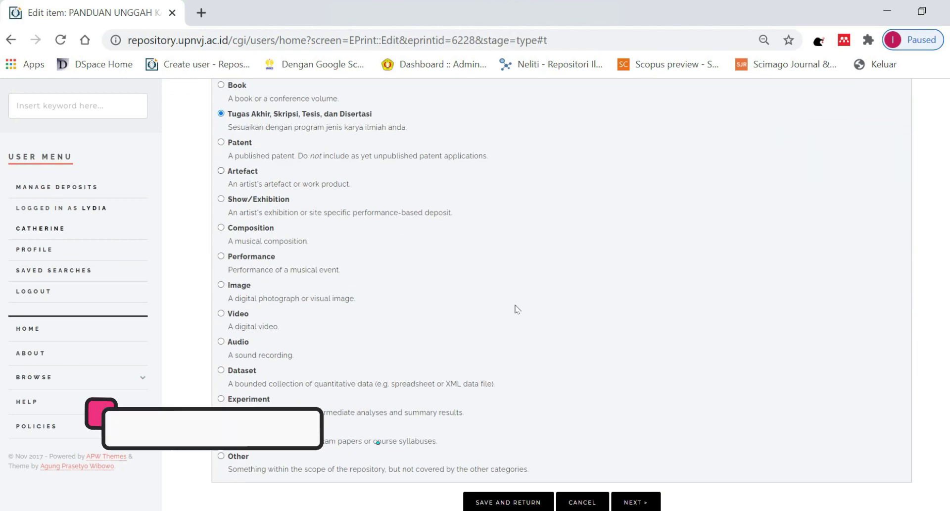
pyautogui.click(636, 502)
pyautogui.scroll(-5, 279, 344)
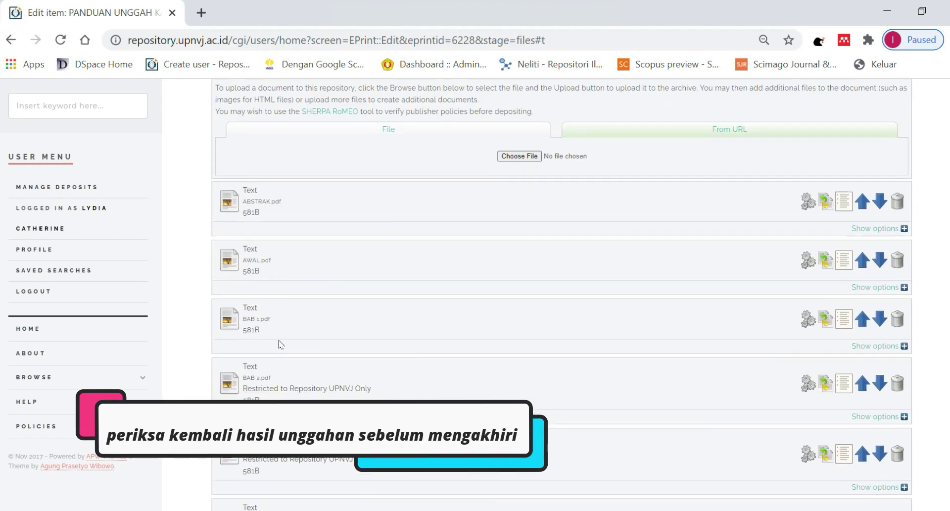
pyautogui.scroll(-8, 278, 344)
pyautogui.click(670, 501)
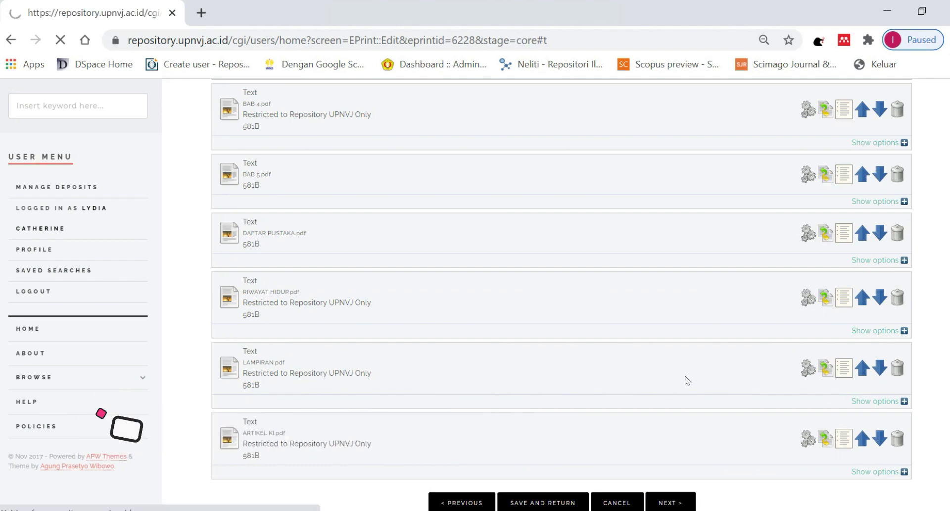
pyautogui.scroll(-20, 599, 244)
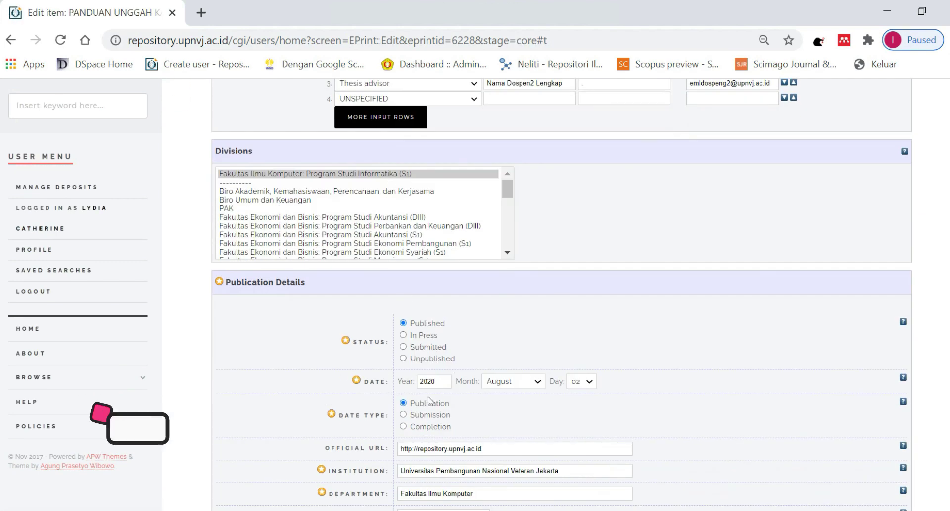
pyautogui.scroll(-10, 428, 400)
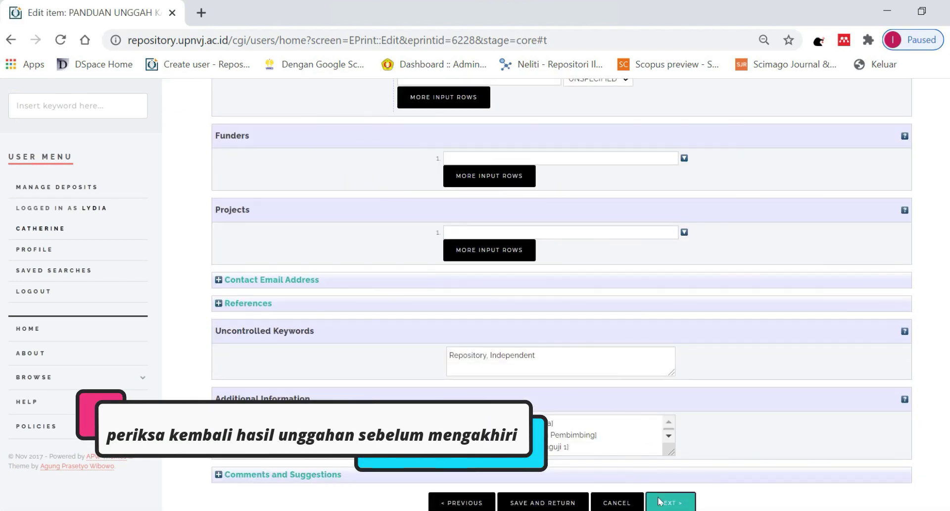
pyautogui.click(659, 501)
pyautogui.scroll(4, 525, 324)
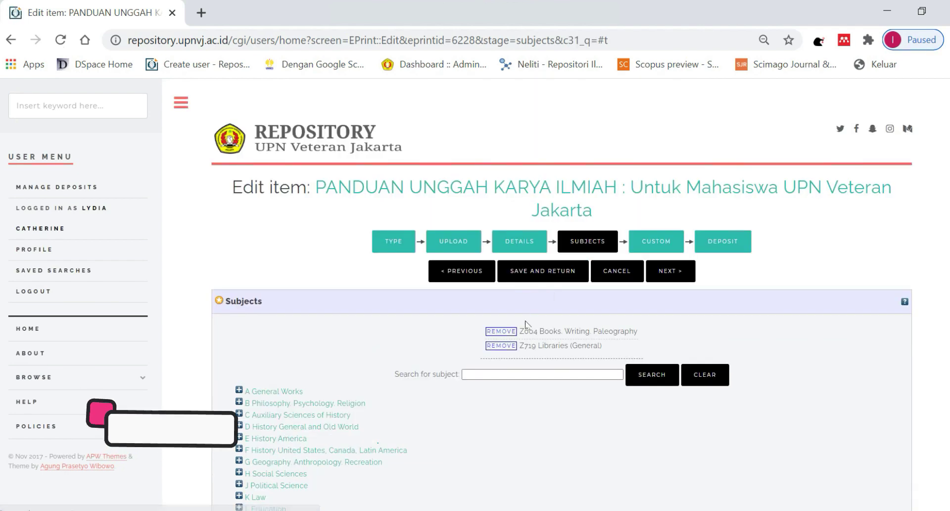
pyautogui.moveTo(525, 324); pyautogui.dragTo(554, 345)
pyautogui.scroll(-4, 554, 345)
pyautogui.click(665, 502)
pyautogui.click(668, 502)
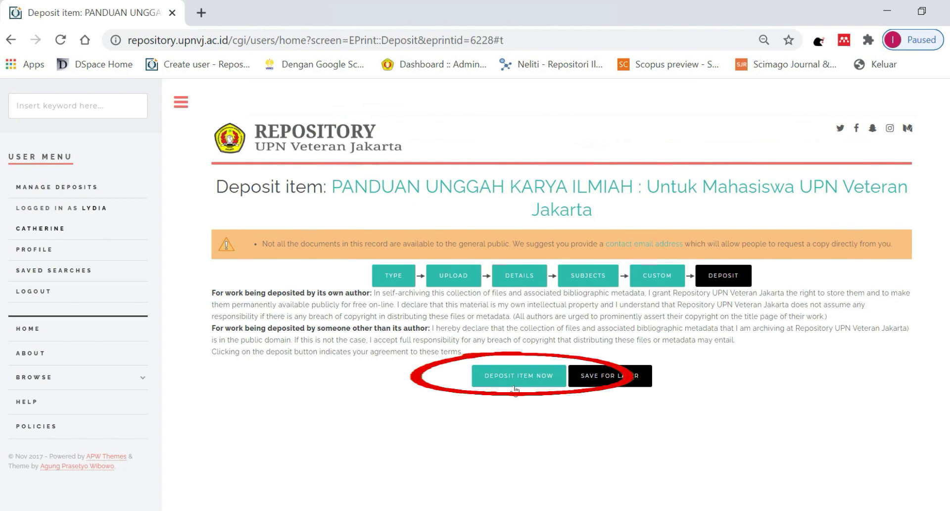
# Deposit item #6228, check the View Item record, and open the Manage deposits list.
pyautogui.click(515, 388)
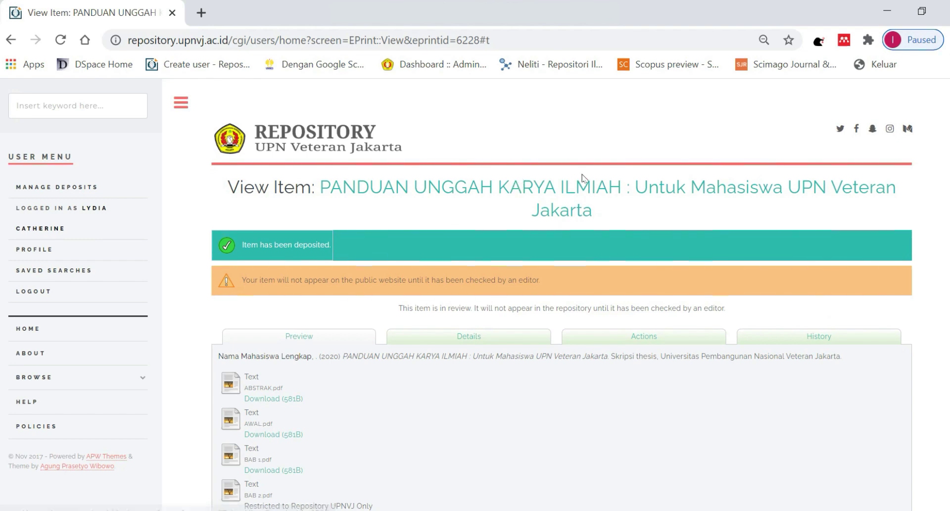
pyautogui.scroll(-9, 324, 246)
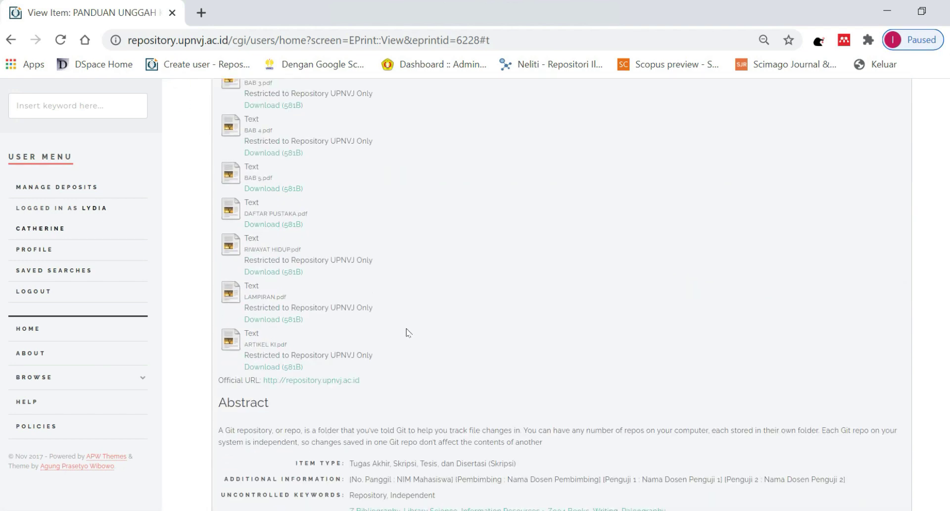
pyautogui.scroll(-2, 408, 332)
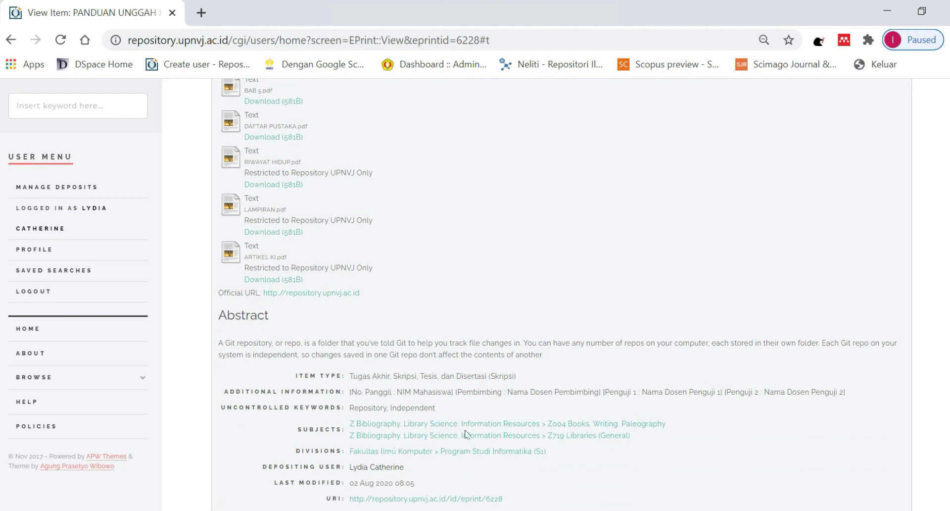
pyautogui.scroll(7, 469, 432)
pyautogui.scroll(3, 471, 395)
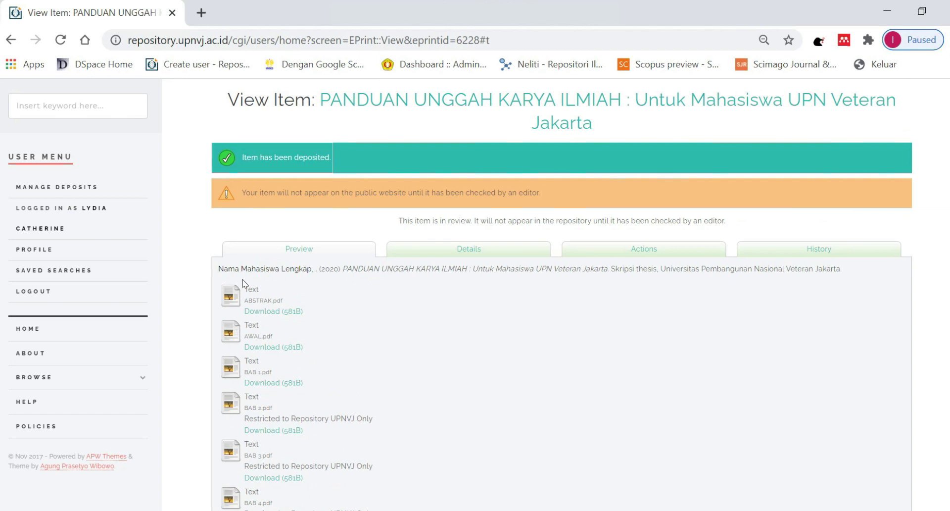
pyautogui.click(79, 188)
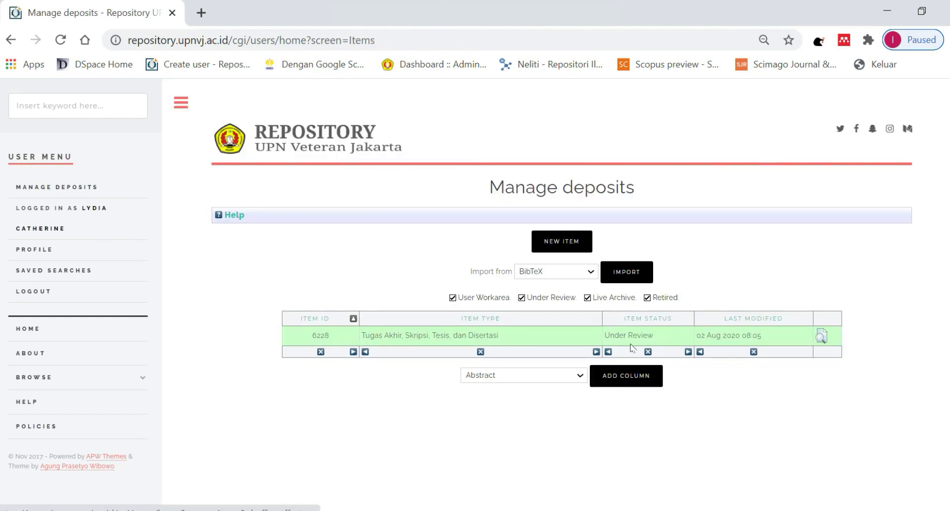
# Verify deposit 6228 is Under Review since 02 Aug 2020 08:05, then log out.
pyautogui.moveTo(608, 338); pyautogui.dragTo(648, 337)
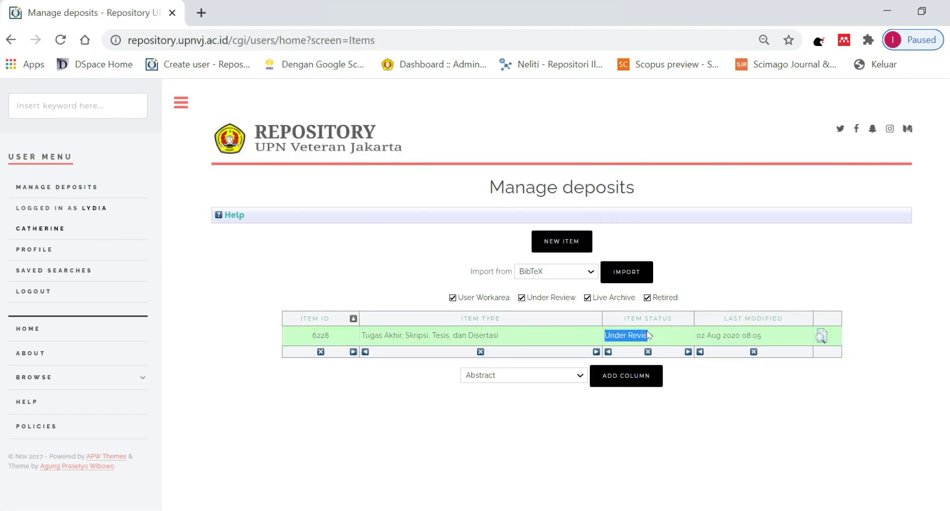
pyautogui.click(249, 263)
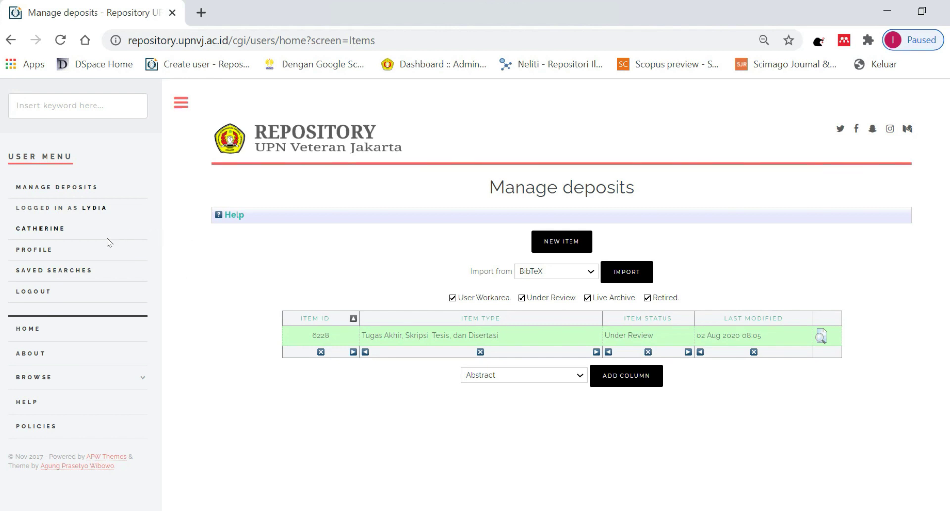
pyautogui.click(42, 292)
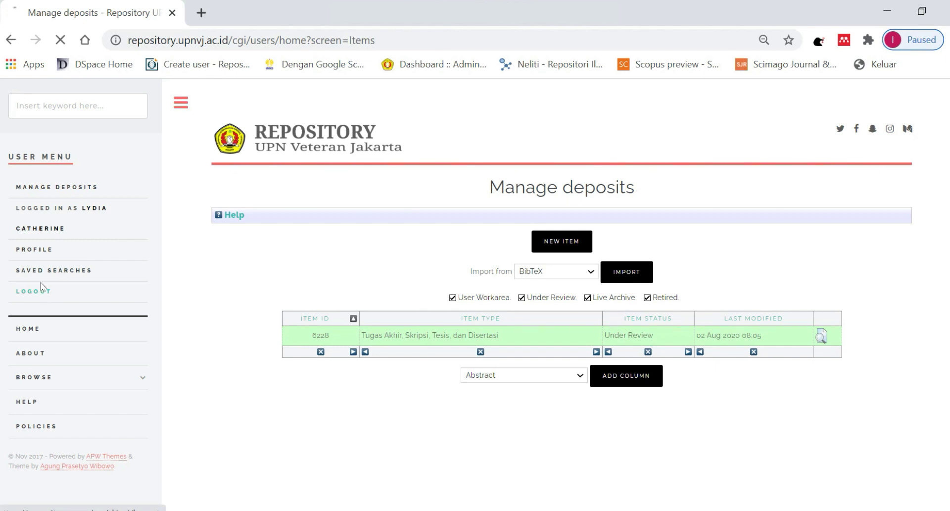